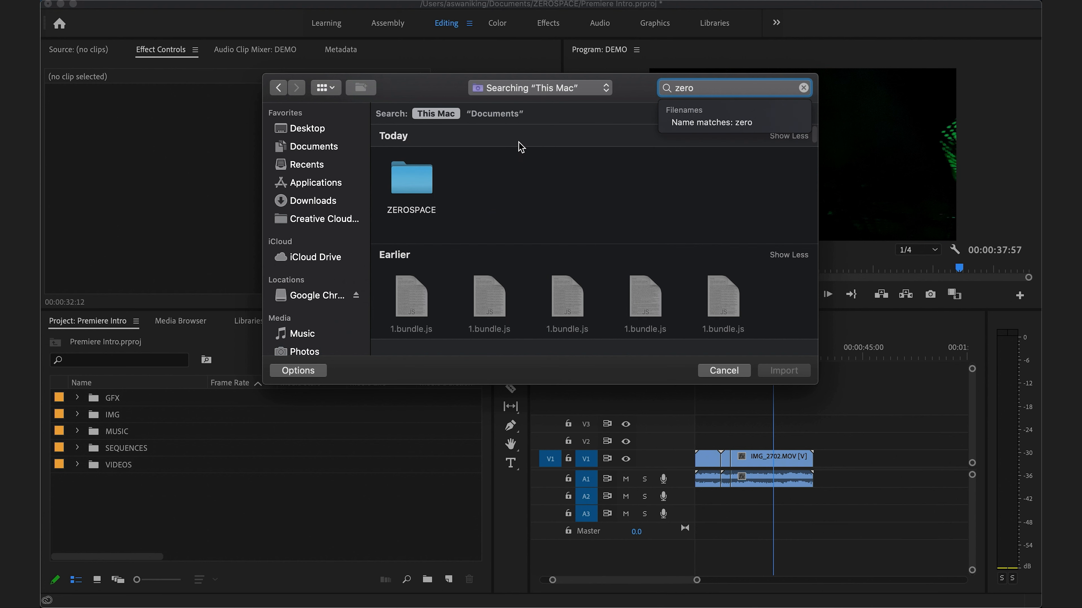
# Import "Cautious Clay- Cold War Lyrics.mp3" from the Music folder inside the ZEROSPACE folder.
pyautogui.doubleClick(429, 184)
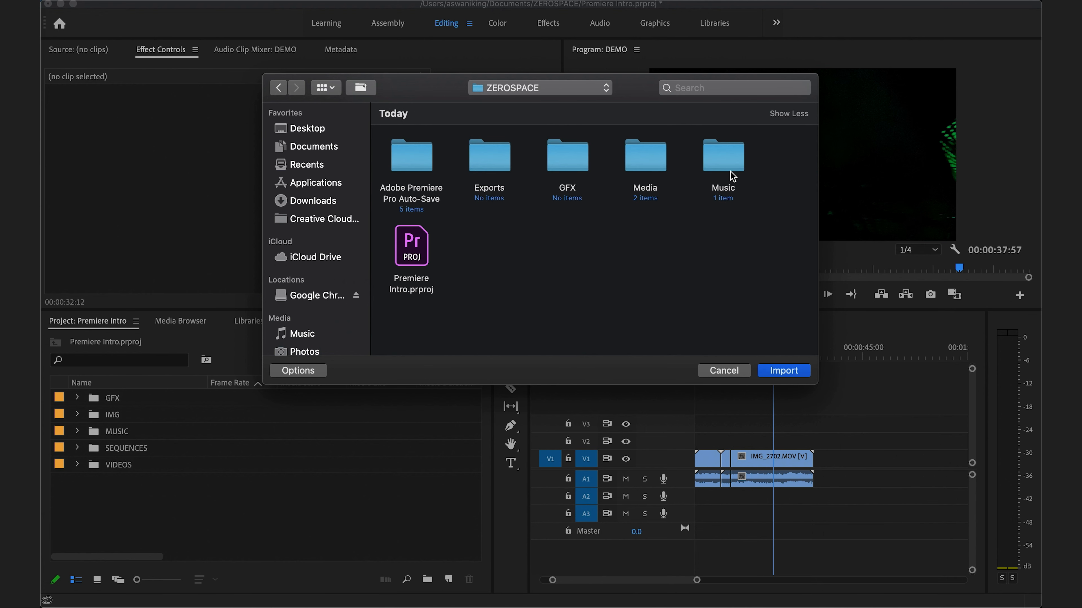
pyautogui.doubleClick(730, 172)
pyautogui.click(428, 169)
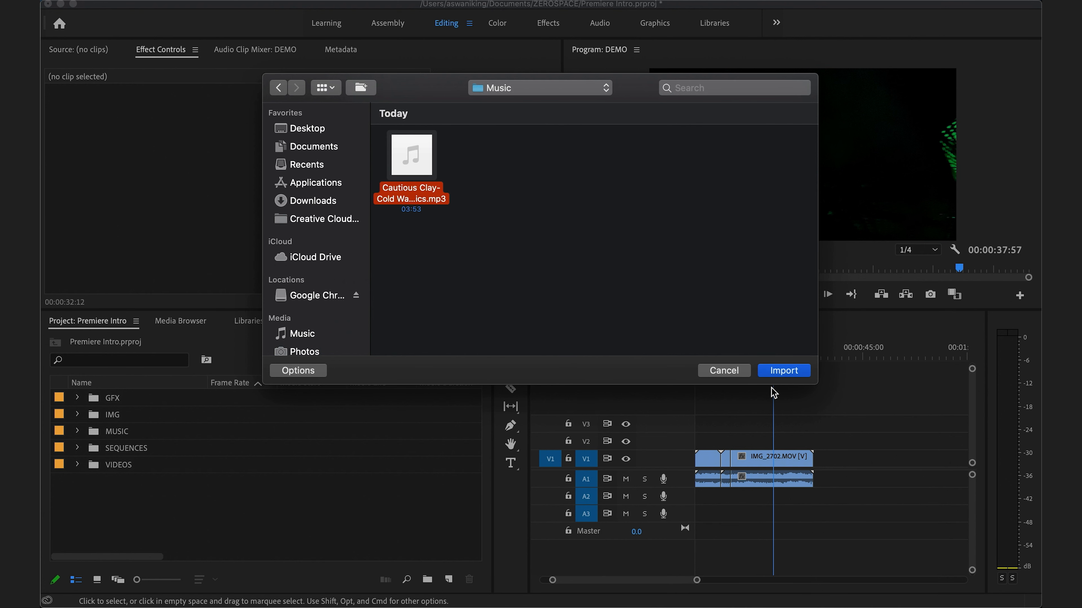
pyautogui.click(779, 371)
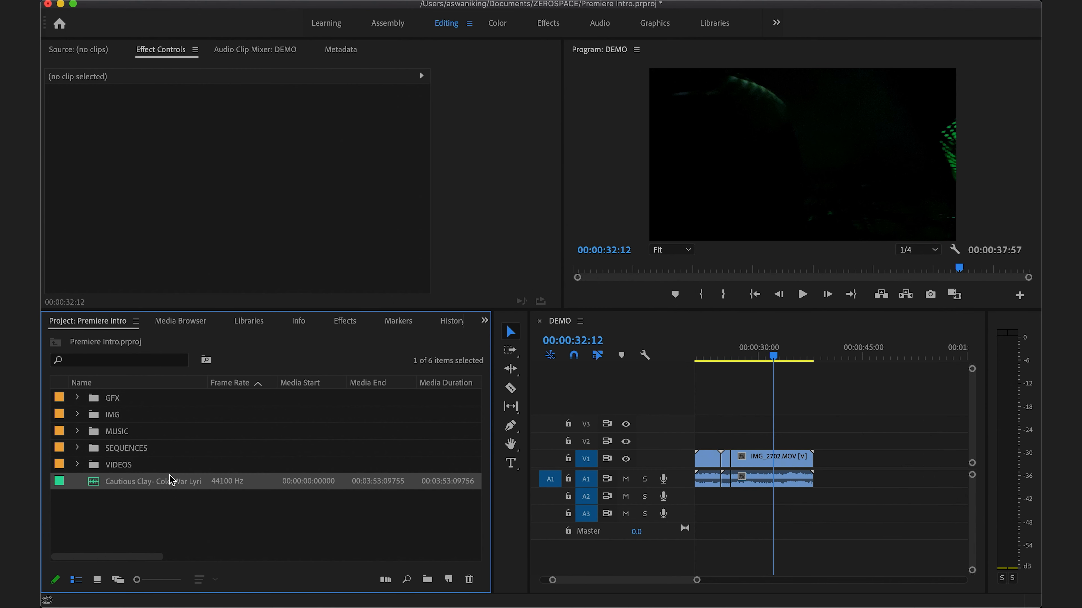
# Move the imported song into the MUSIC bin and expand the bin to show it.
pyautogui.moveTo(93, 491); pyautogui.dragTo(97, 439)
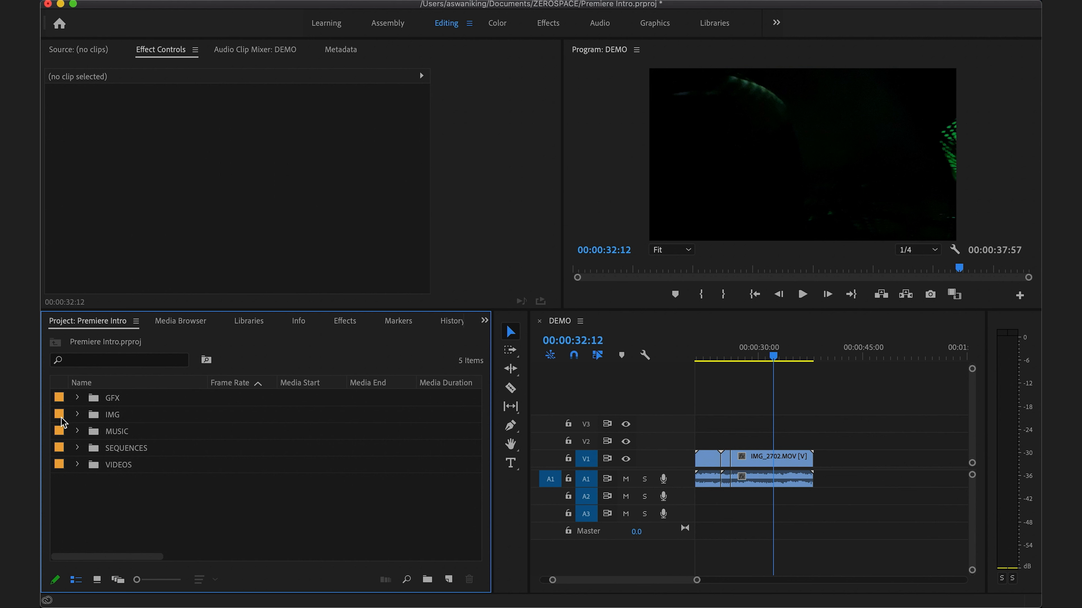
pyautogui.click(77, 431)
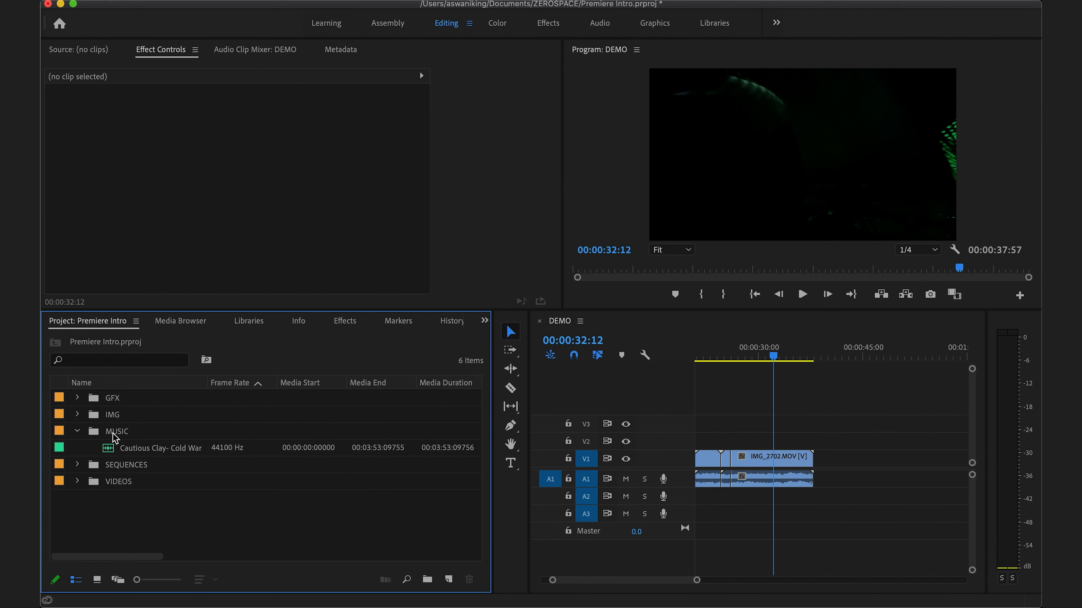
pyautogui.click(77, 432)
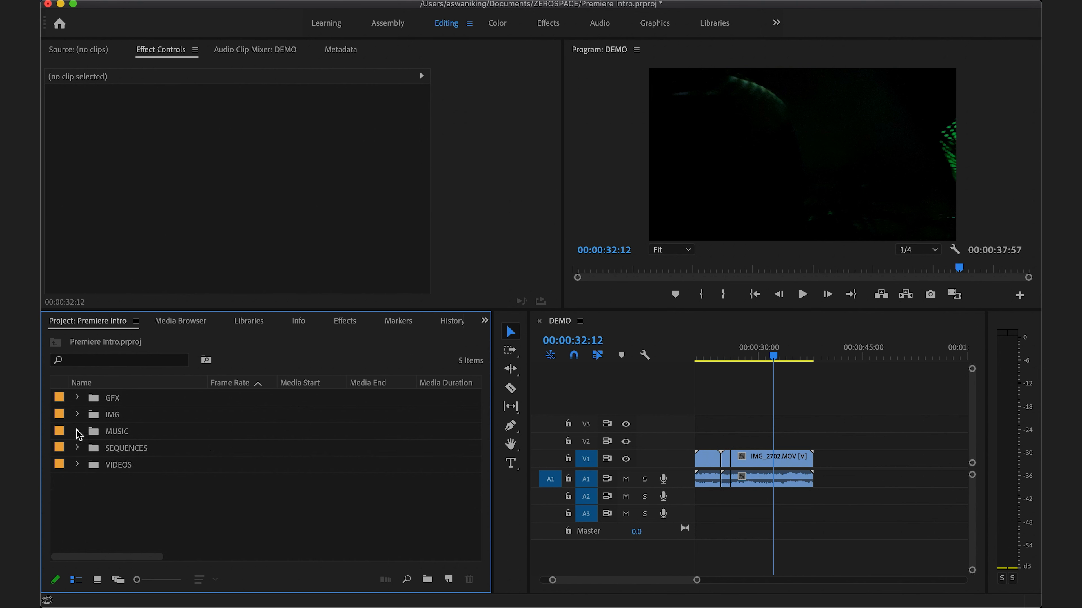
pyautogui.click(77, 432)
# Place the song from the MUSIC bin on audio track A2 and delete it from the timeline.
pyautogui.click(119, 449)
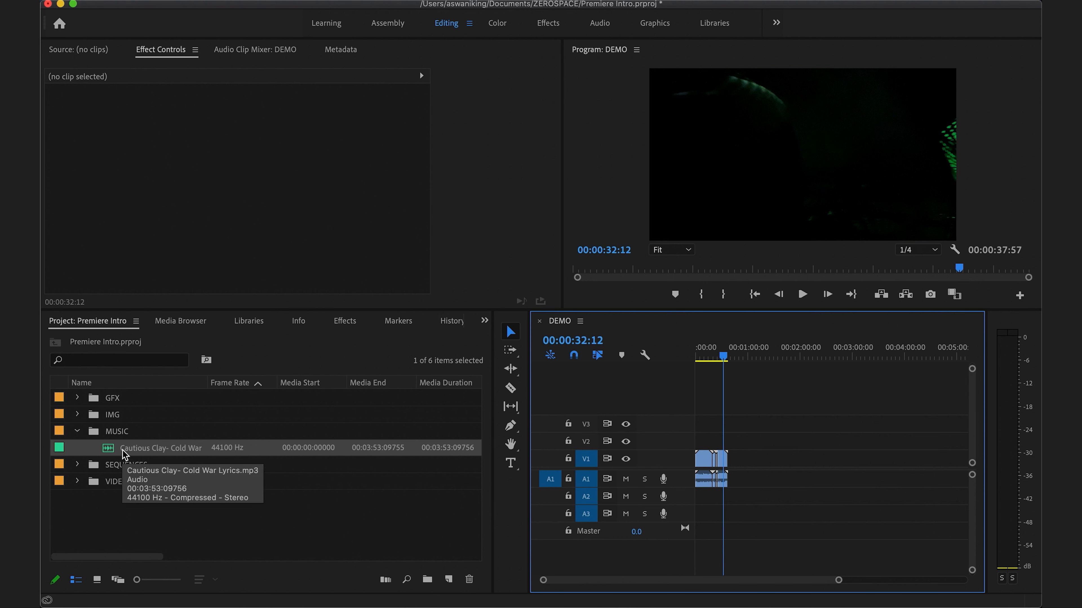
pyautogui.moveTo(109, 454); pyautogui.dragTo(691, 500)
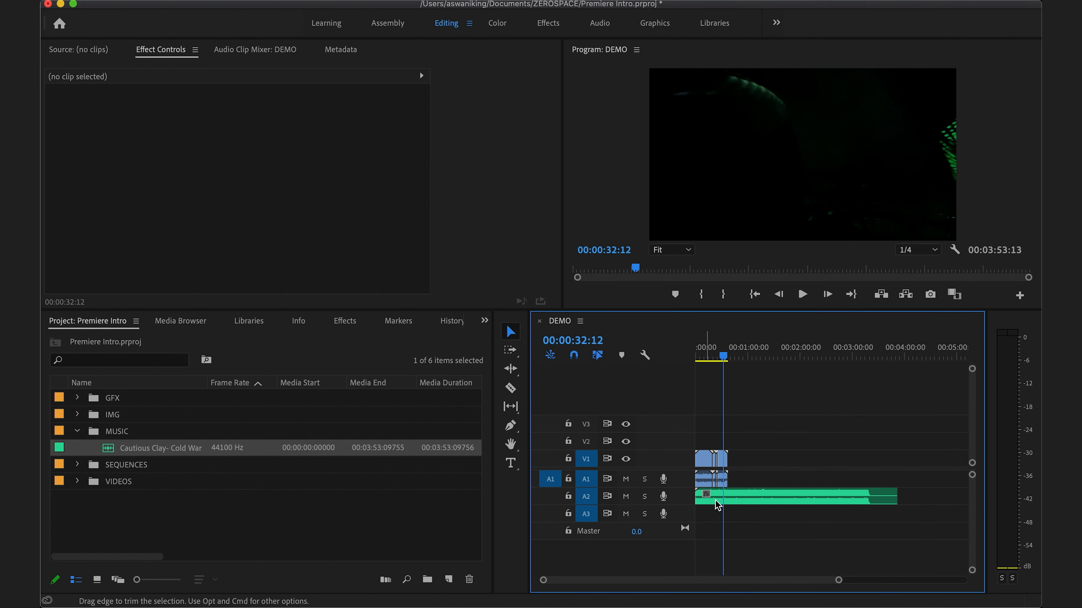
pyautogui.click(728, 504)
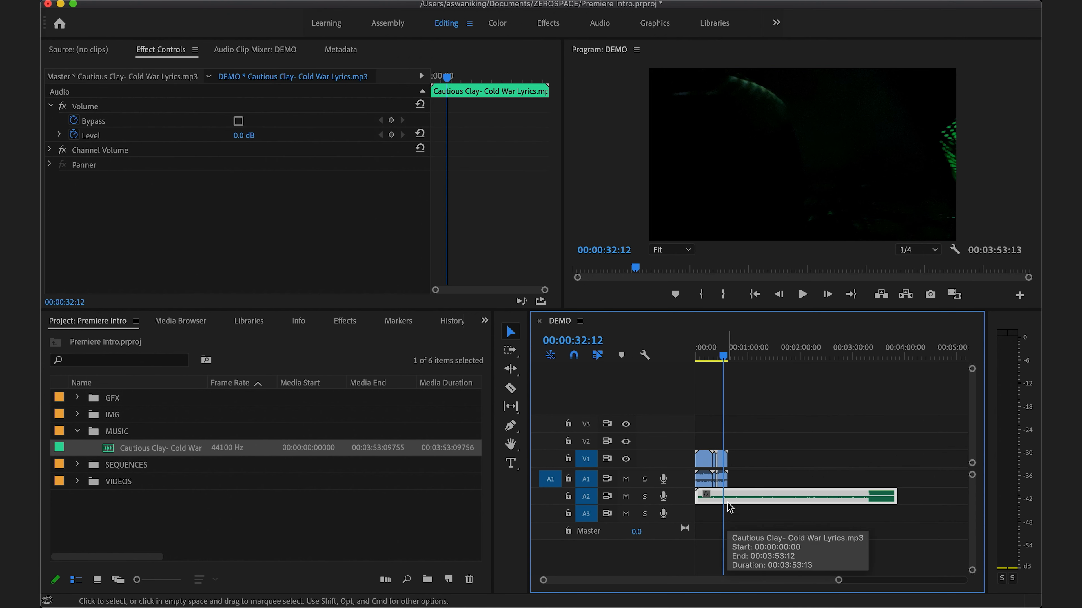
pyautogui.press('Delete')
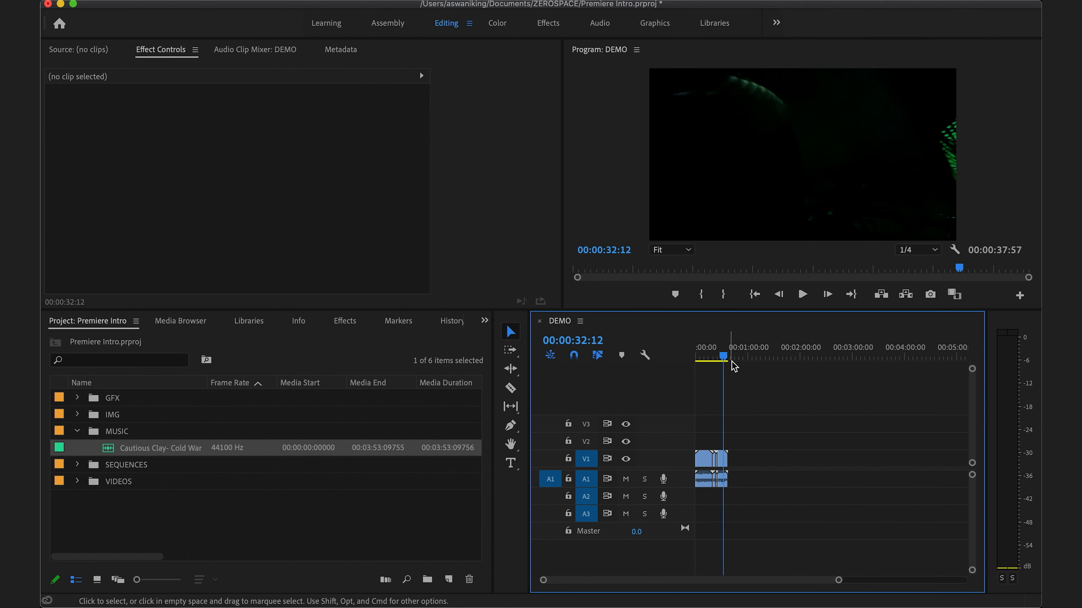
# Return the playhead to 00:00:00:00, load the song in the Source monitor, and place its audio at the start of track A2.
pyautogui.moveTo(726, 357); pyautogui.dragTo(626, 352)
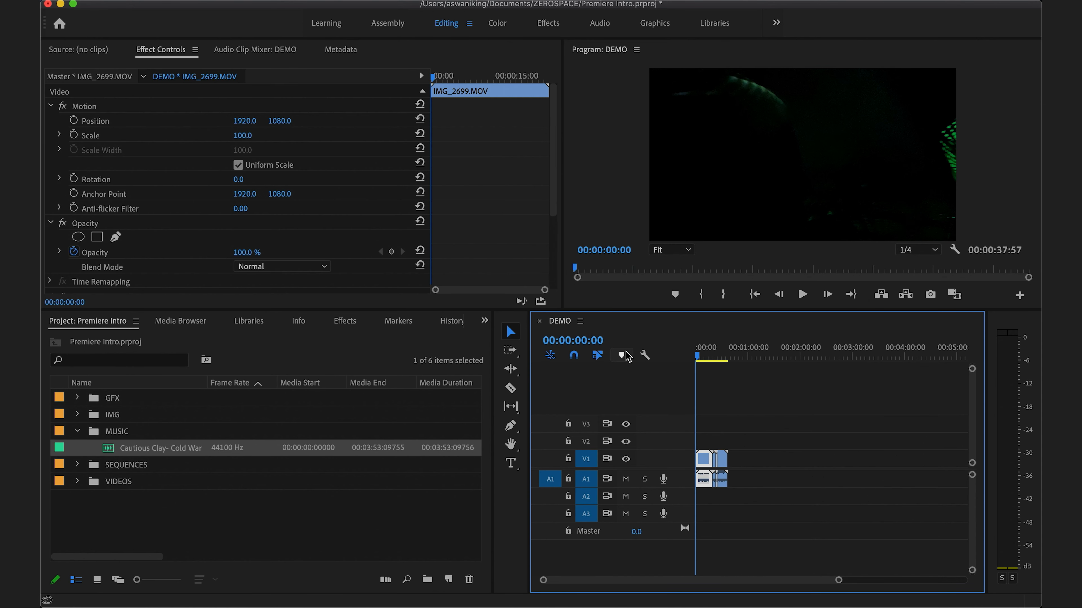
pyautogui.doubleClick(109, 453)
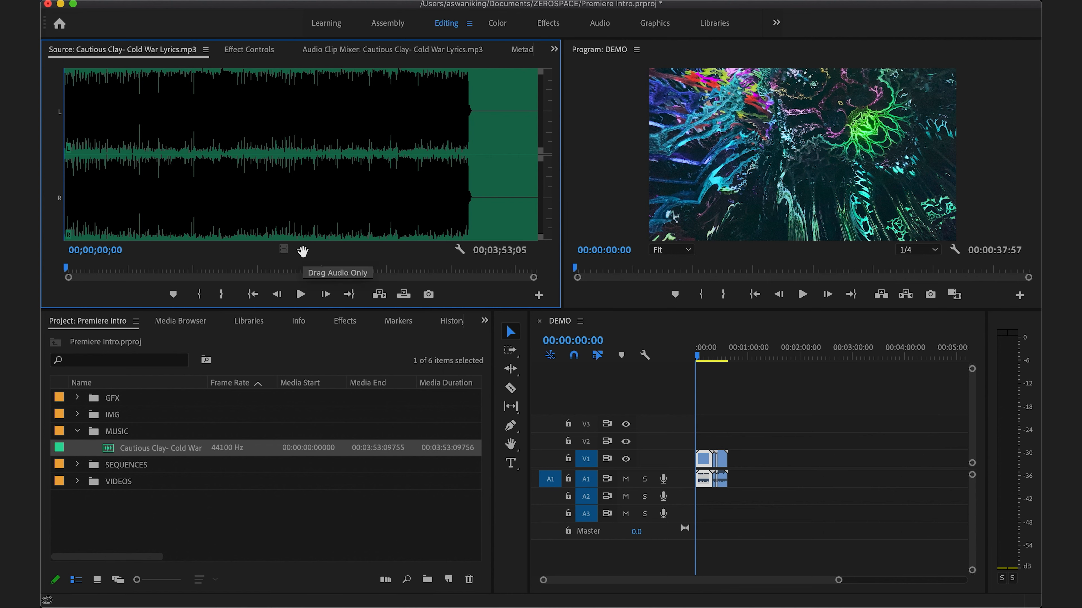
pyautogui.moveTo(302, 252); pyautogui.dragTo(701, 512)
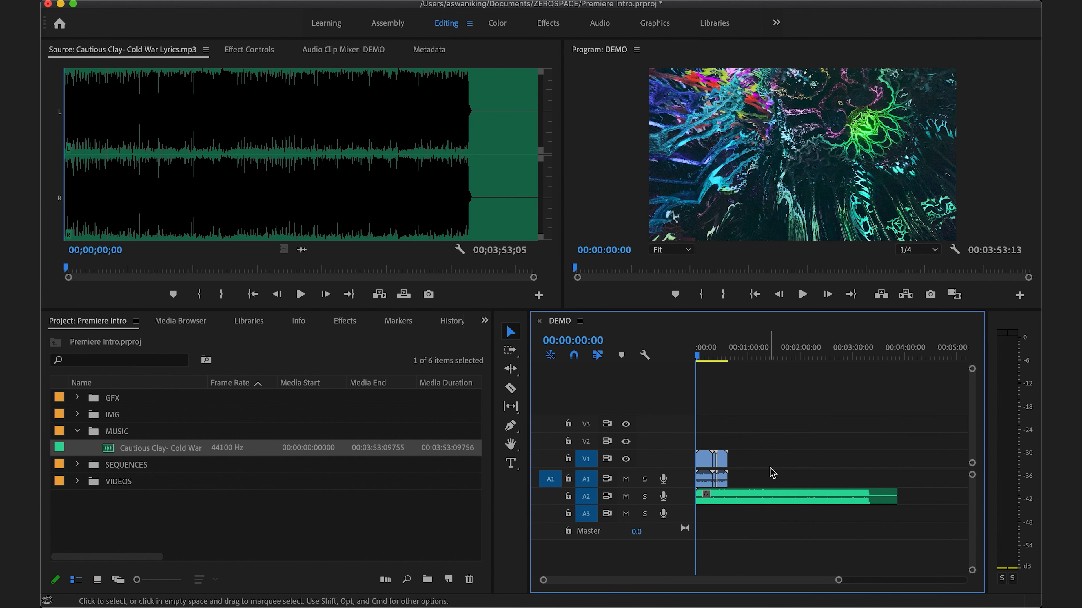
# Split the song on track A2 with the Razor tool where the last video clip, IMG_2702.MOV, ends.
pyautogui.press('=')
pyautogui.press('=')
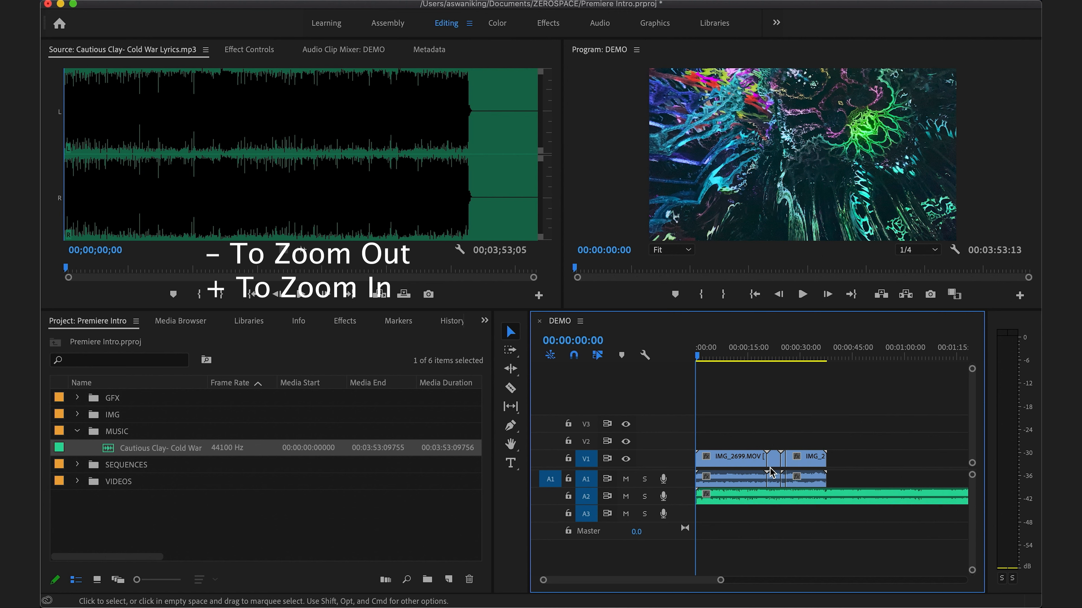
pyautogui.press('=')
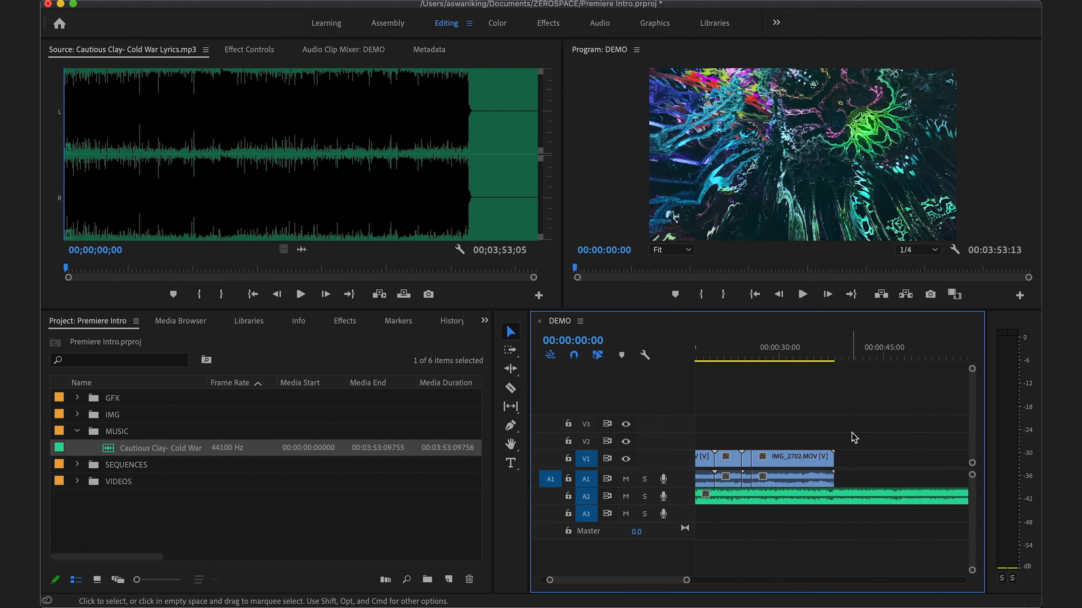
pyautogui.press('c')
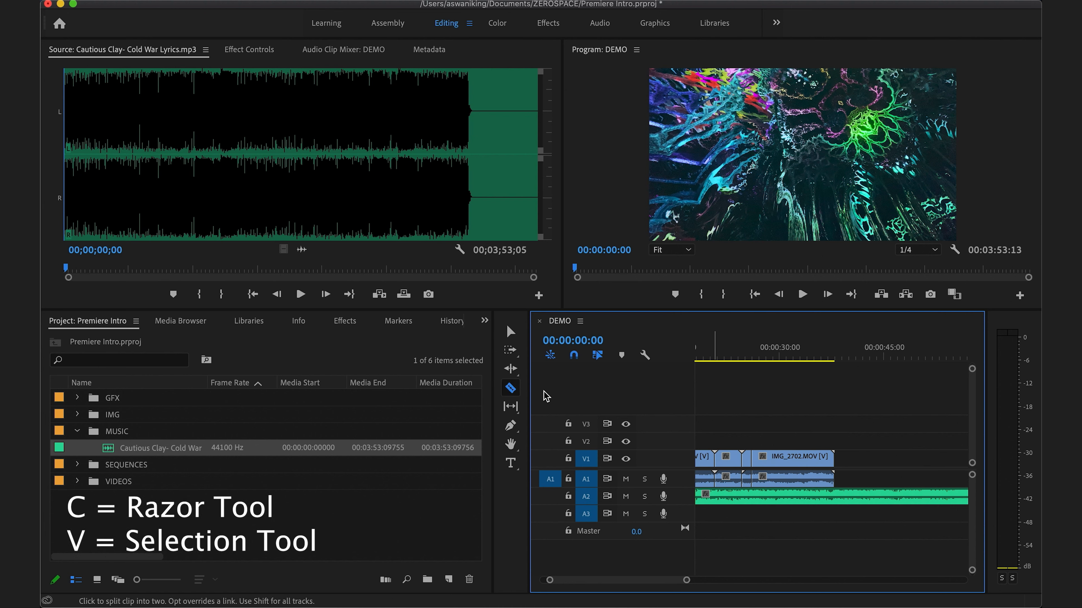
pyautogui.click(511, 388)
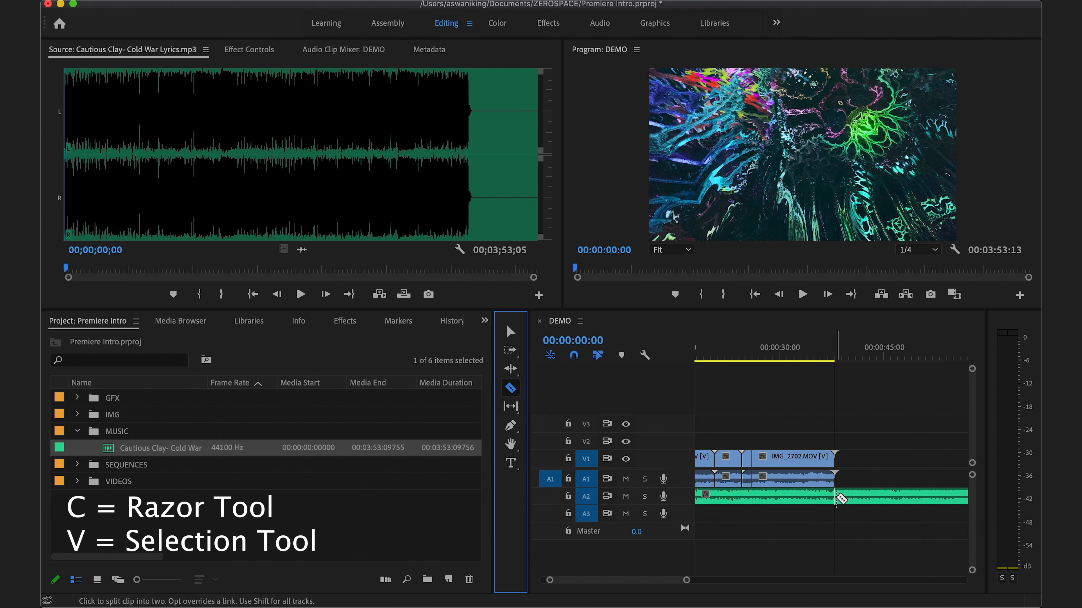
pyautogui.click(841, 498)
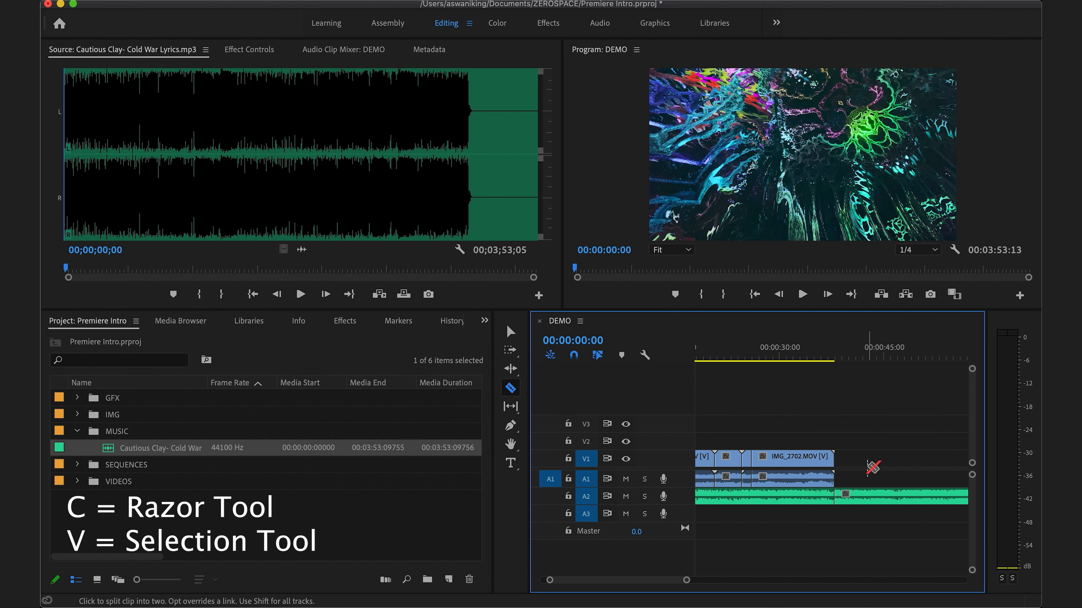
# Delete the part of the song on track A2 that extends past the last video clip.
pyautogui.press('v')
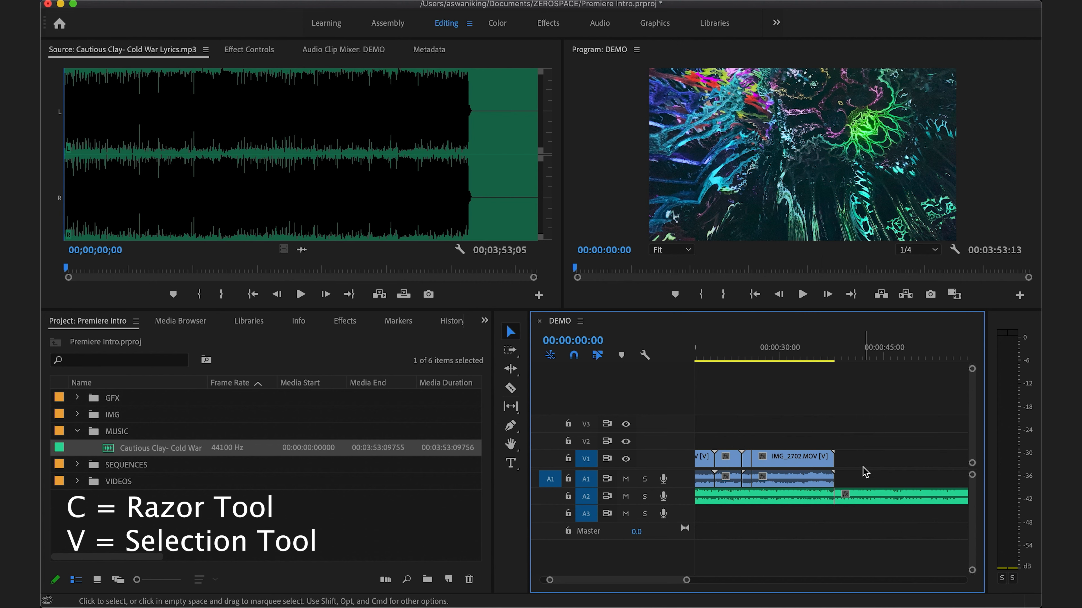
pyautogui.click(859, 507)
pyautogui.press('Delete')
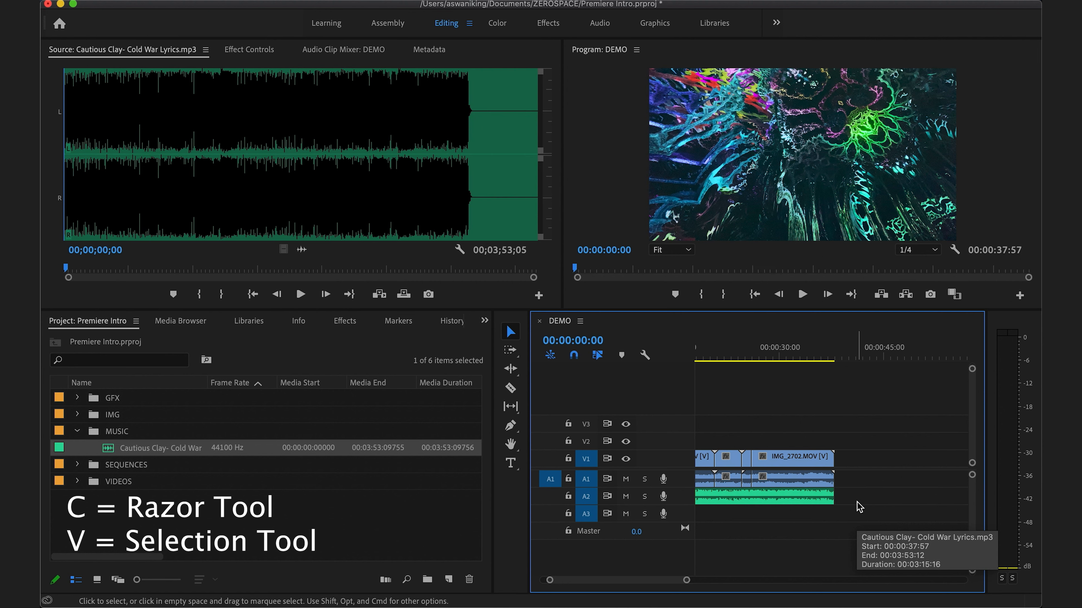
# Collapse the MUSIC bin and play the first few seconds of the sequence to hear the clip audio and music together.
pyautogui.press('\\')
pyautogui.press('-')
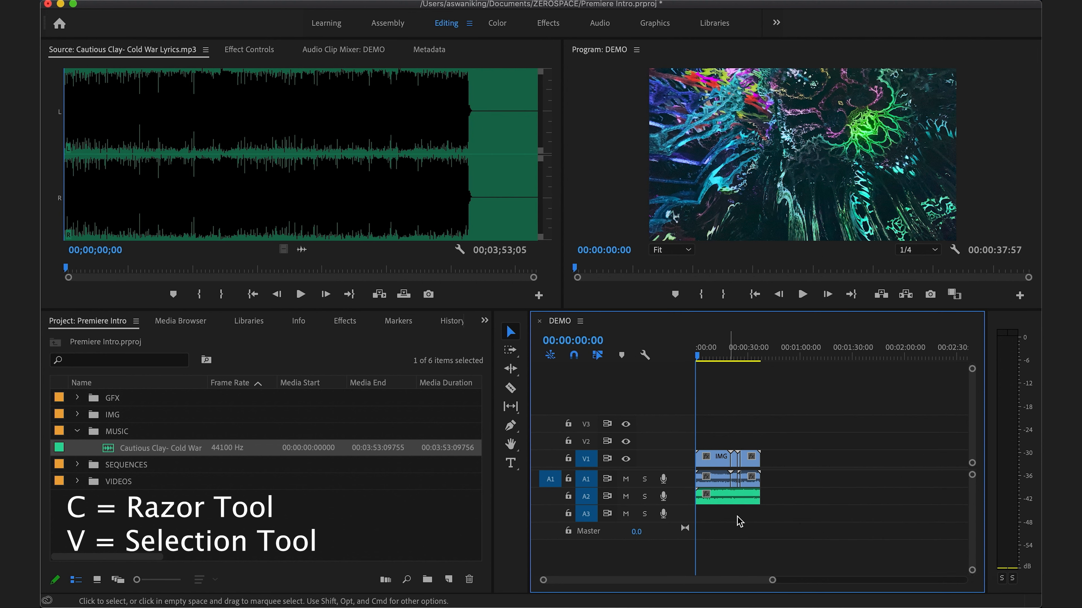
pyautogui.click(77, 432)
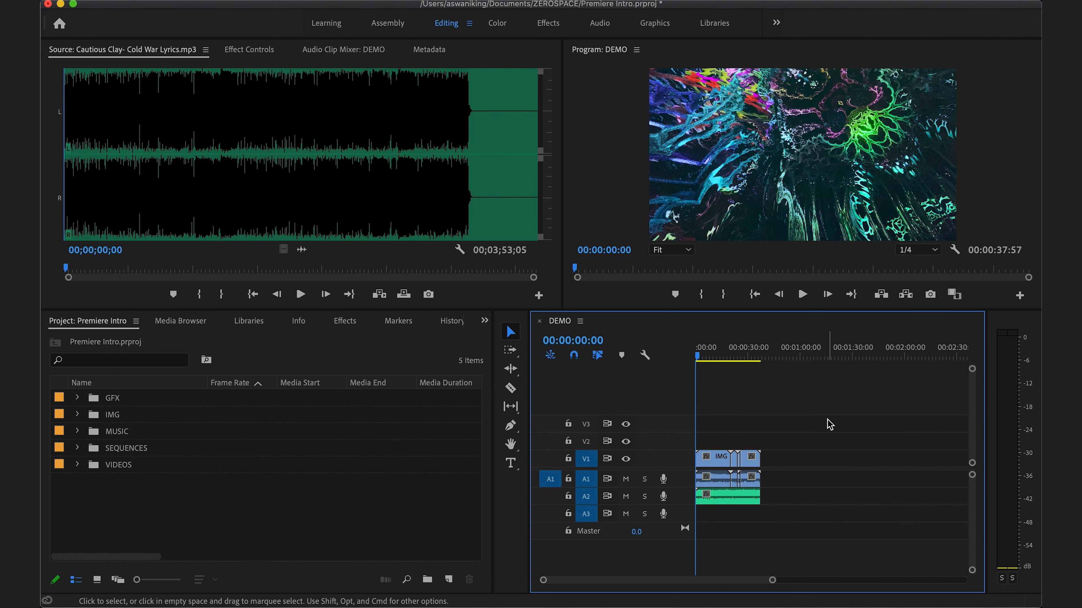
pyautogui.press('\\')
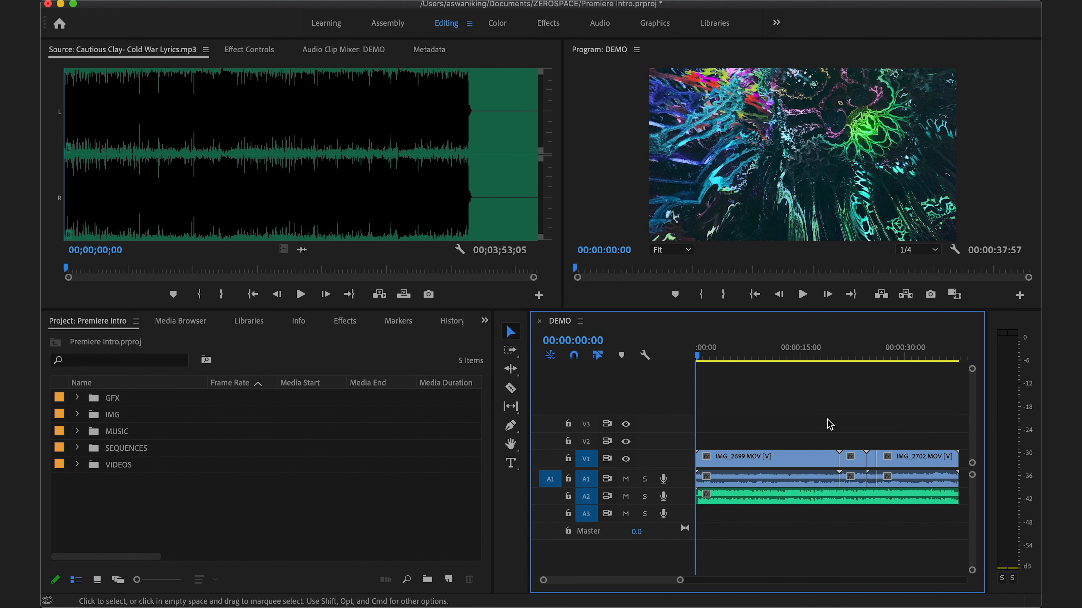
pyautogui.click(801, 295)
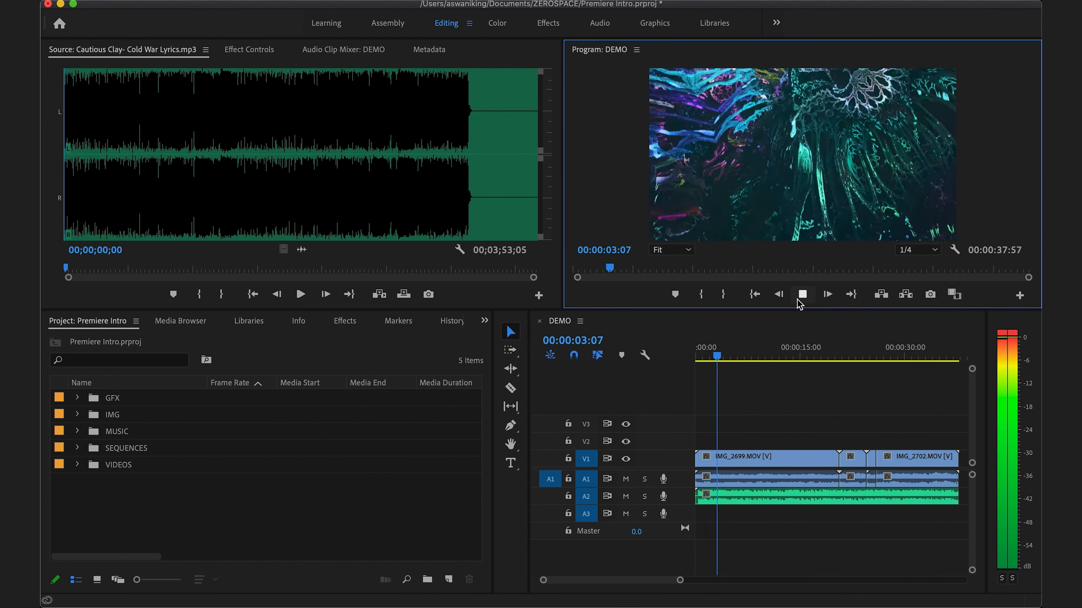
pyautogui.click(802, 294)
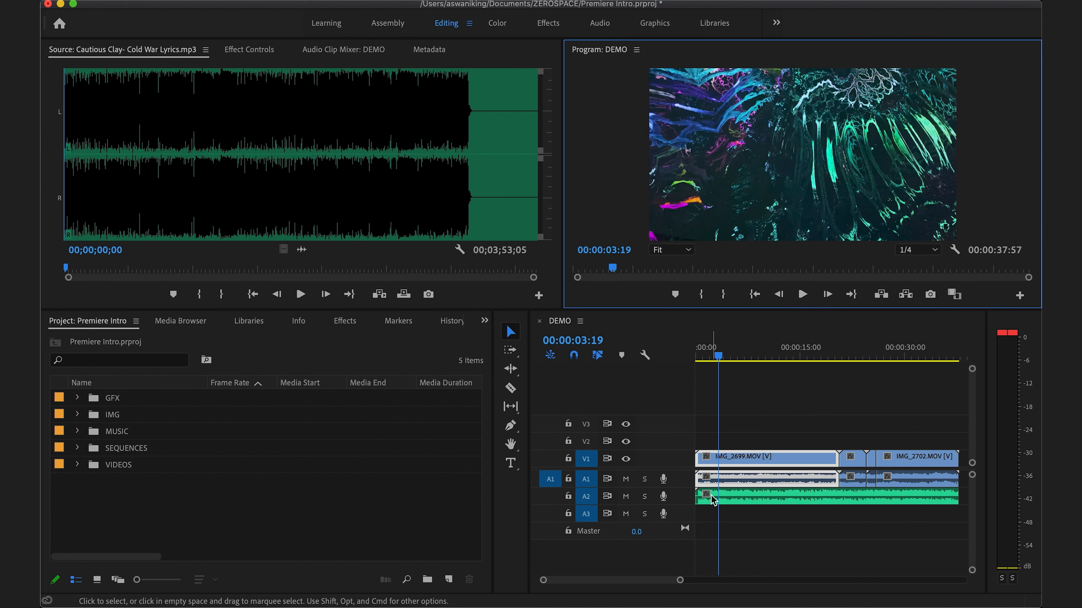
# Mute audio track A1, play the sequence to hear only the music, and unmute the track.
pyautogui.click(626, 479)
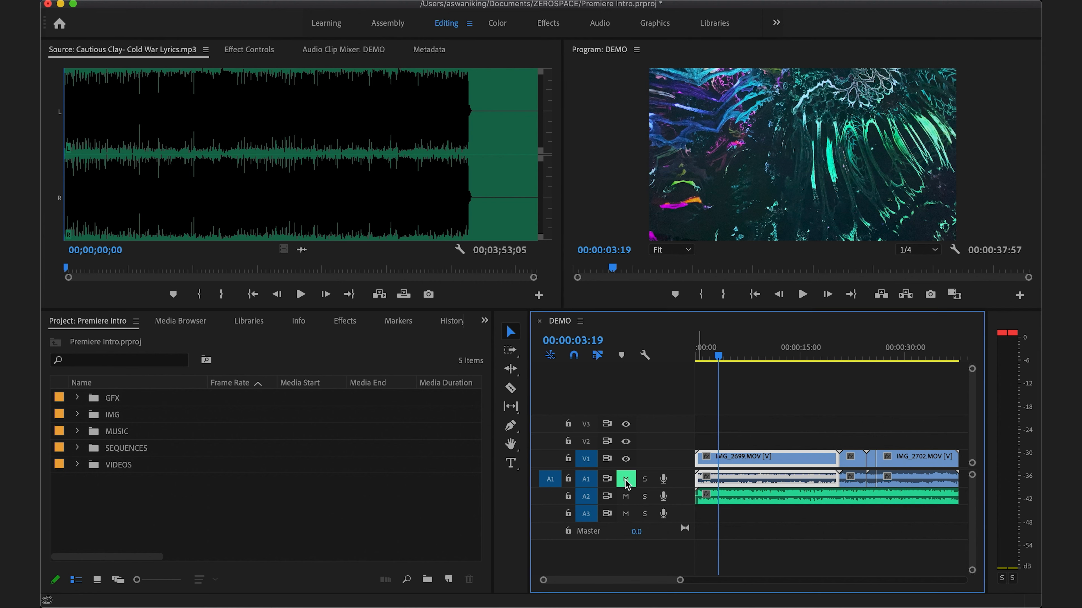
pyautogui.click(812, 305)
pyautogui.press('space')
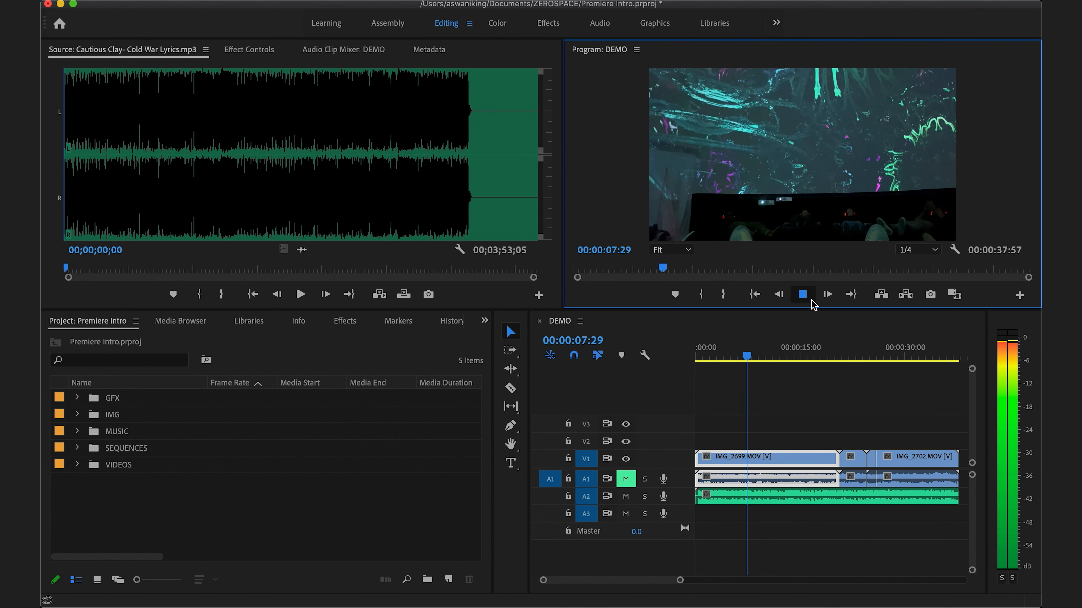
pyautogui.press('space')
pyautogui.click(625, 479)
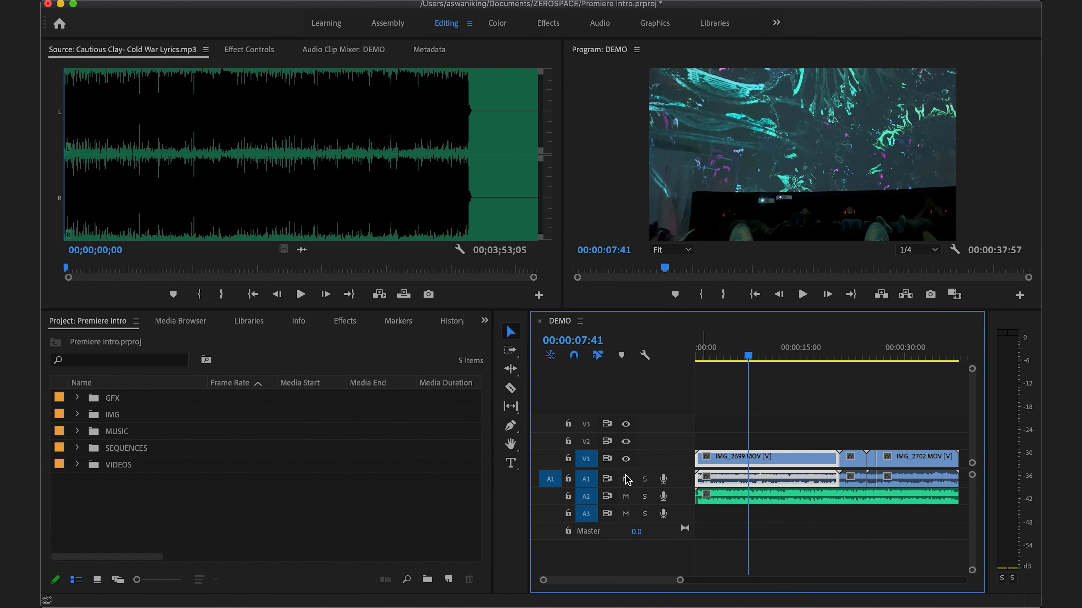
# Mute music track A2, play the sequence to hear only the video clips' audio, and unmute the track.
pyautogui.click(625, 497)
pyautogui.click(802, 295)
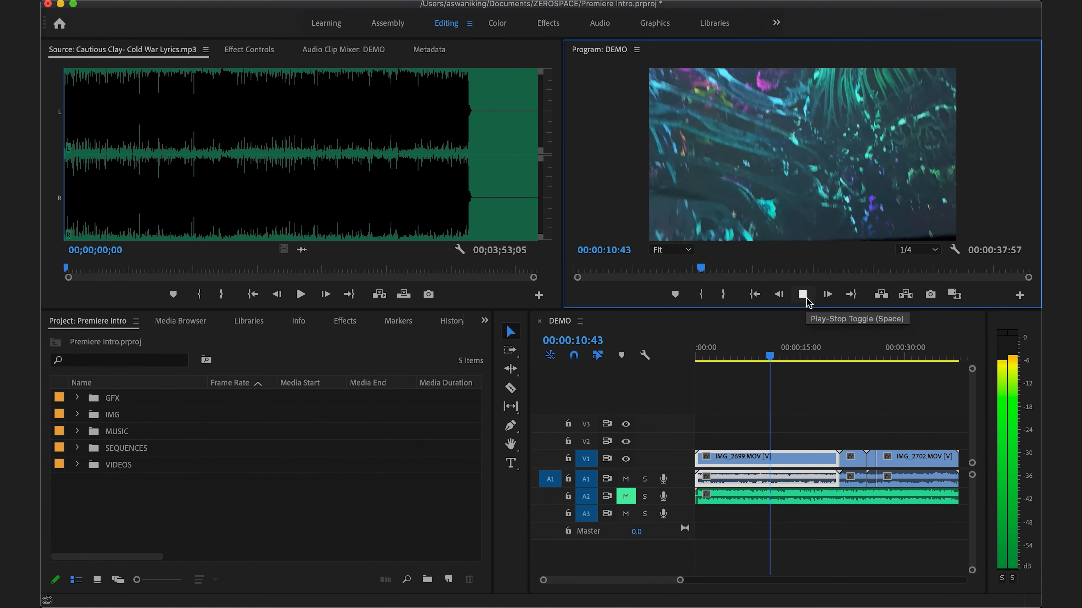
pyautogui.click(803, 295)
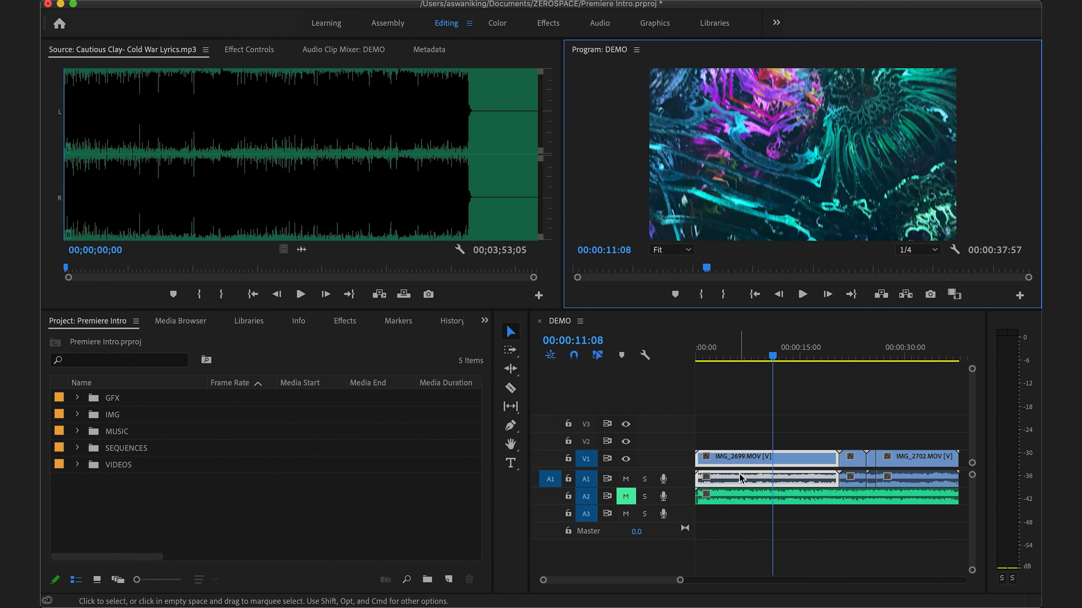
pyautogui.click(626, 496)
# Add a second copy of the song from the MUSIC bin at the start of audio track A3.
pyautogui.click(754, 530)
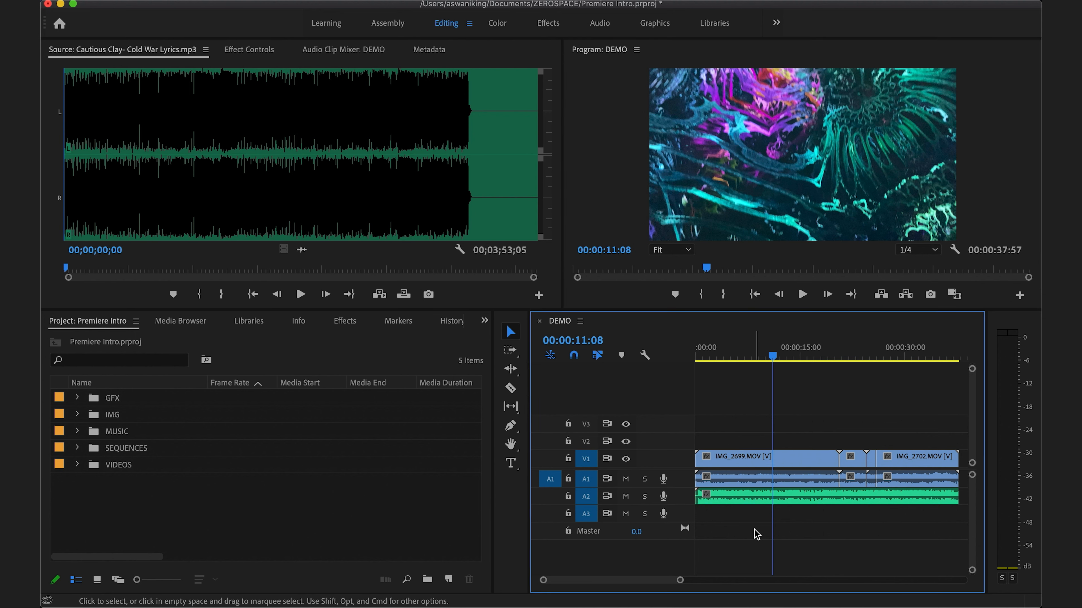
pyautogui.click(76, 431)
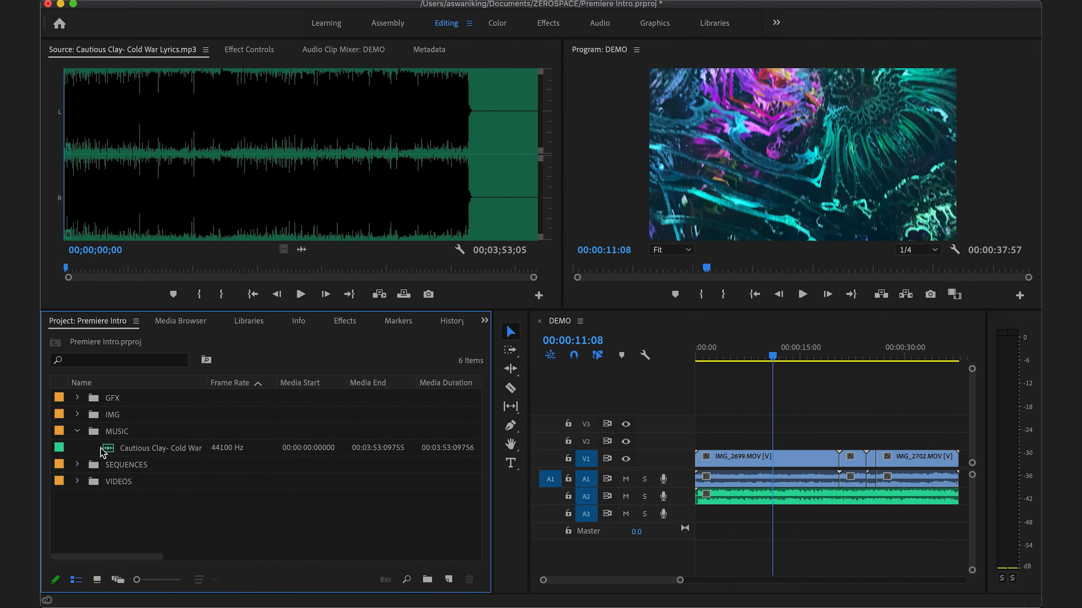
pyautogui.moveTo(102, 451); pyautogui.dragTo(746, 511)
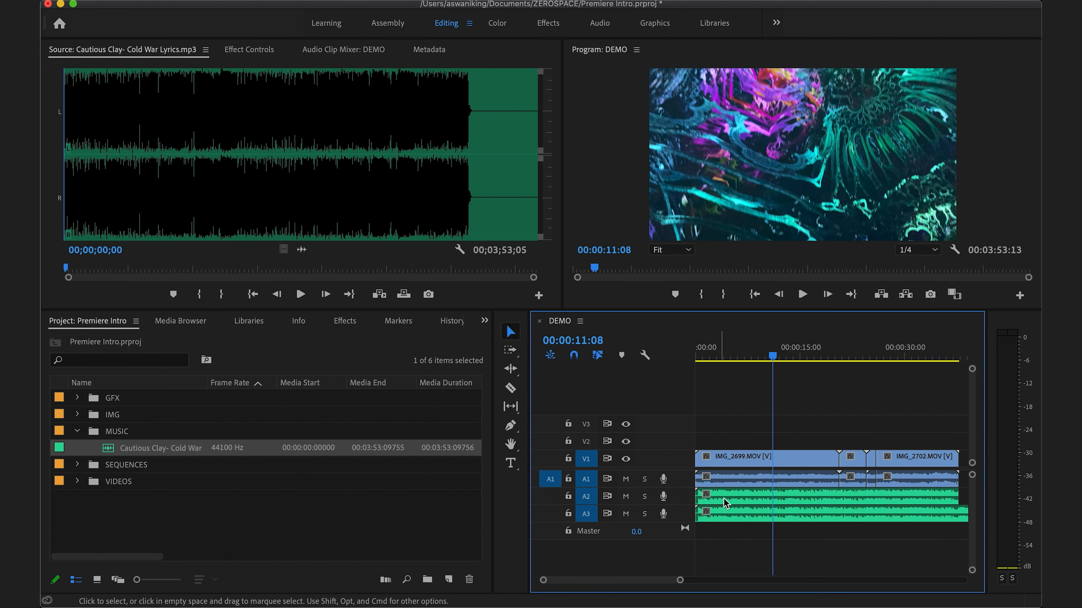
# Mute audio tracks A1 and A3 and unmute both again.
pyautogui.click(625, 479)
pyautogui.click(625, 514)
pyautogui.click(626, 478)
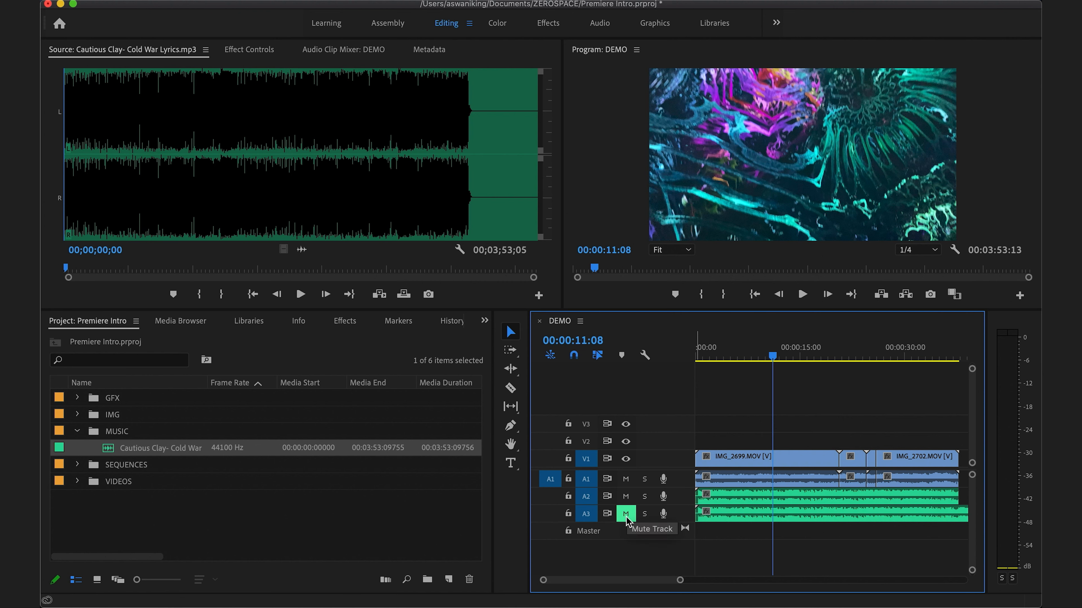
pyautogui.click(626, 514)
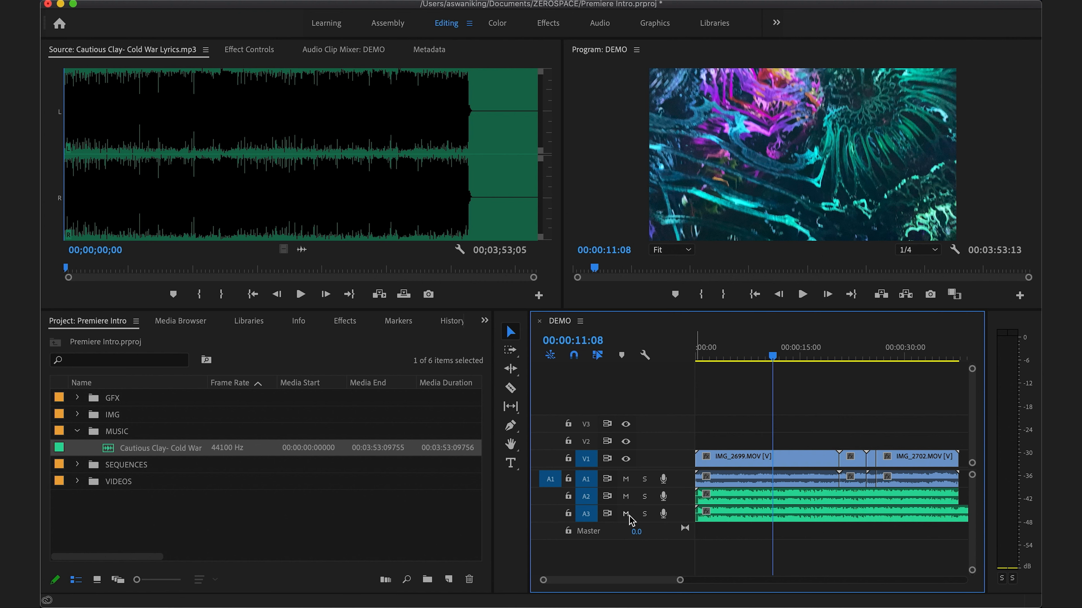
# Solo music track A2, play the sequence, return the playhead to the start, and turn the solo off.
pyautogui.click(644, 497)
pyautogui.press('space')
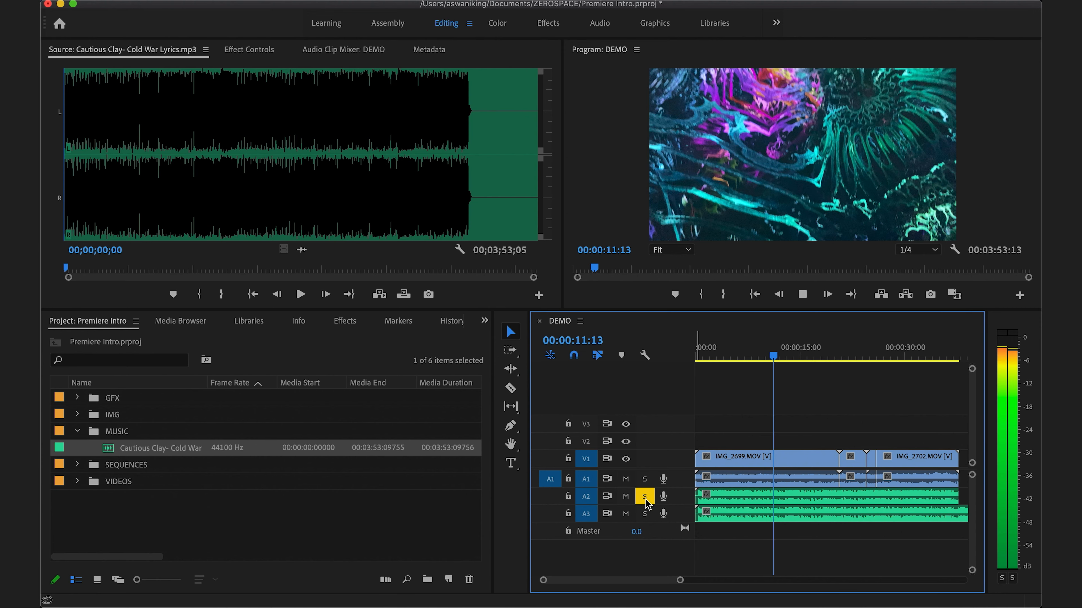
pyautogui.press('space')
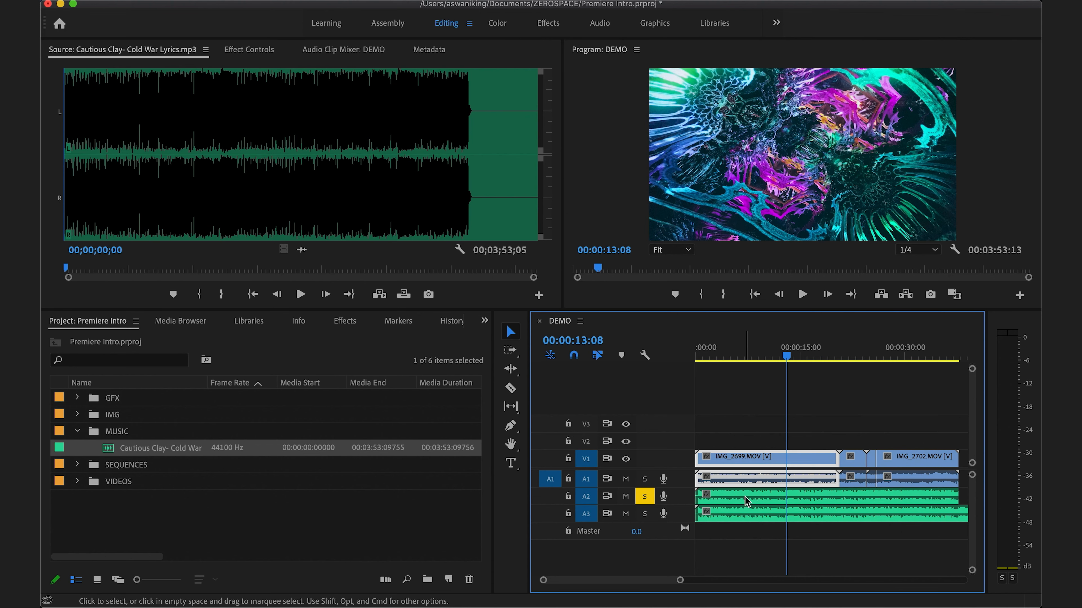
pyautogui.moveTo(784, 359); pyautogui.dragTo(696, 360)
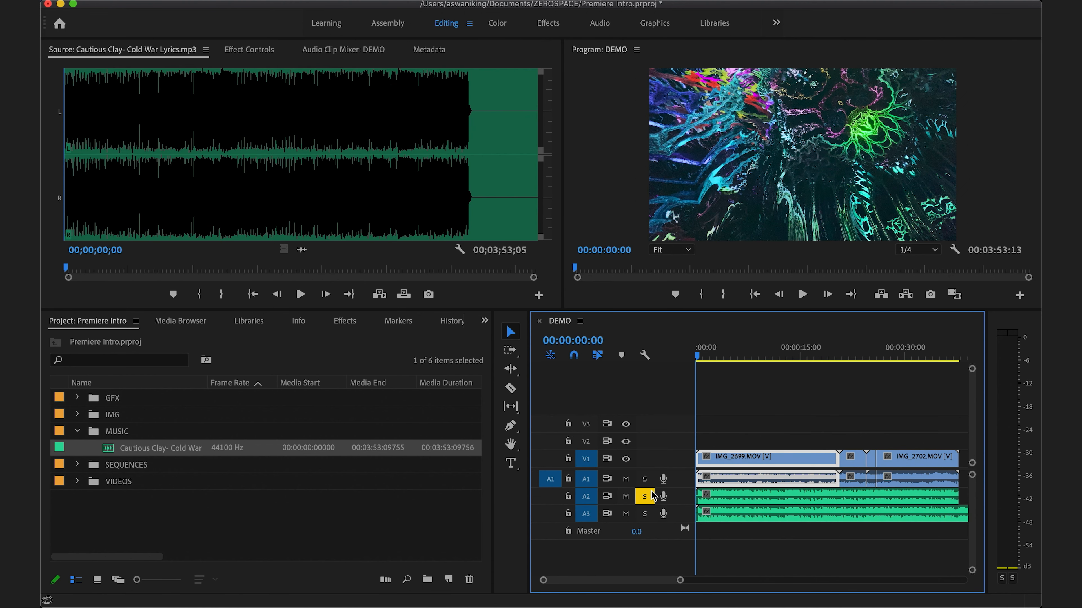
pyautogui.click(644, 496)
# Delete the second copy of the song from audio track A3.
pyautogui.click(739, 516)
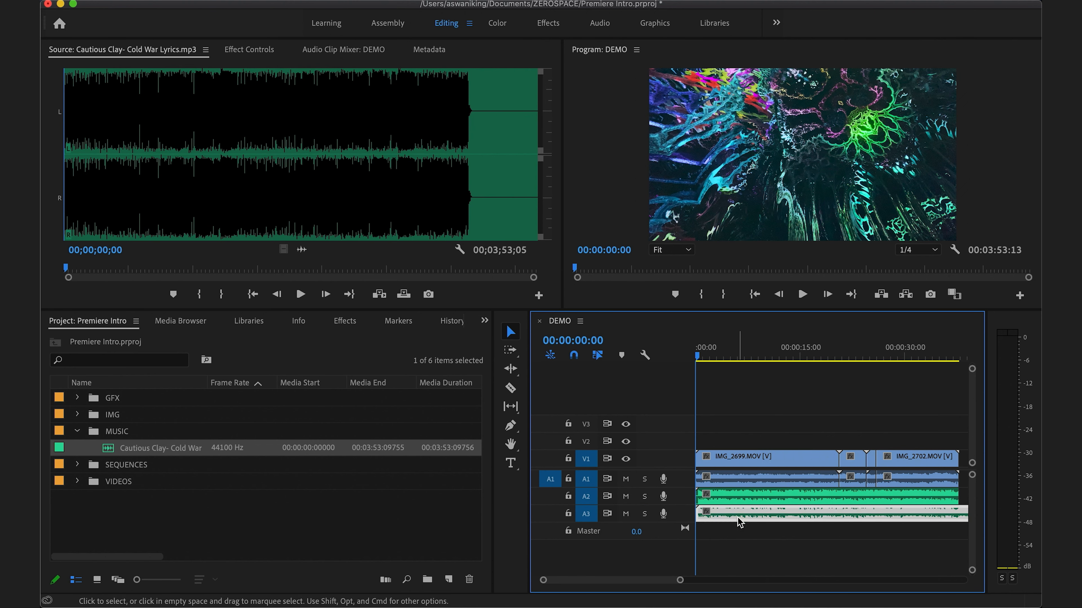
pyautogui.press('\\')
pyautogui.press('Delete')
pyautogui.press('\\')
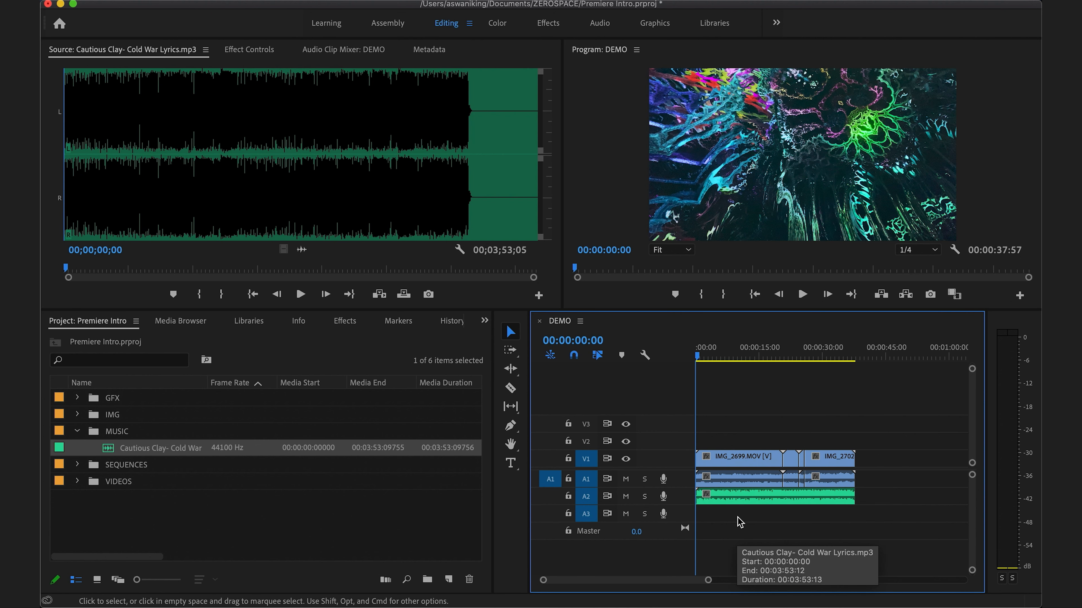
pyautogui.press('-')
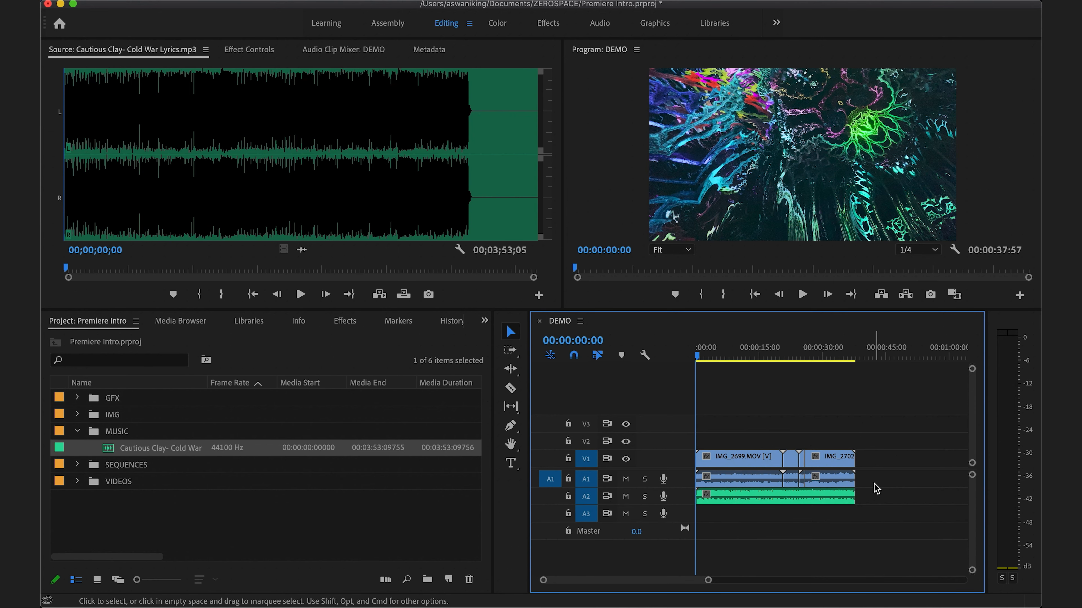
# Select the IMG_2699.MOV clip together with its linked audio and clear the selection.
pyautogui.click(766, 476)
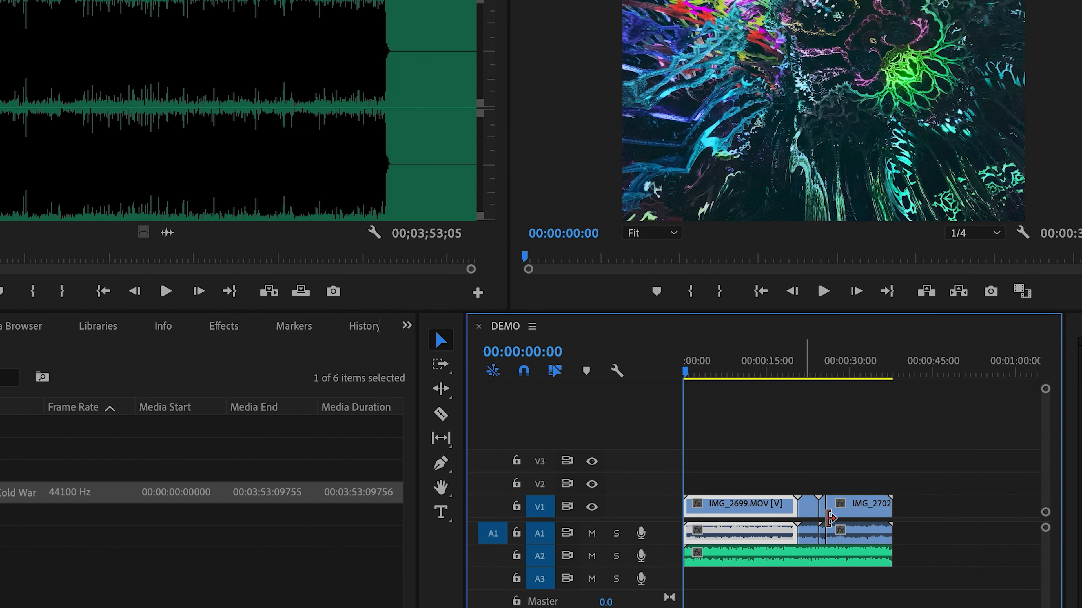
pyautogui.click(921, 537)
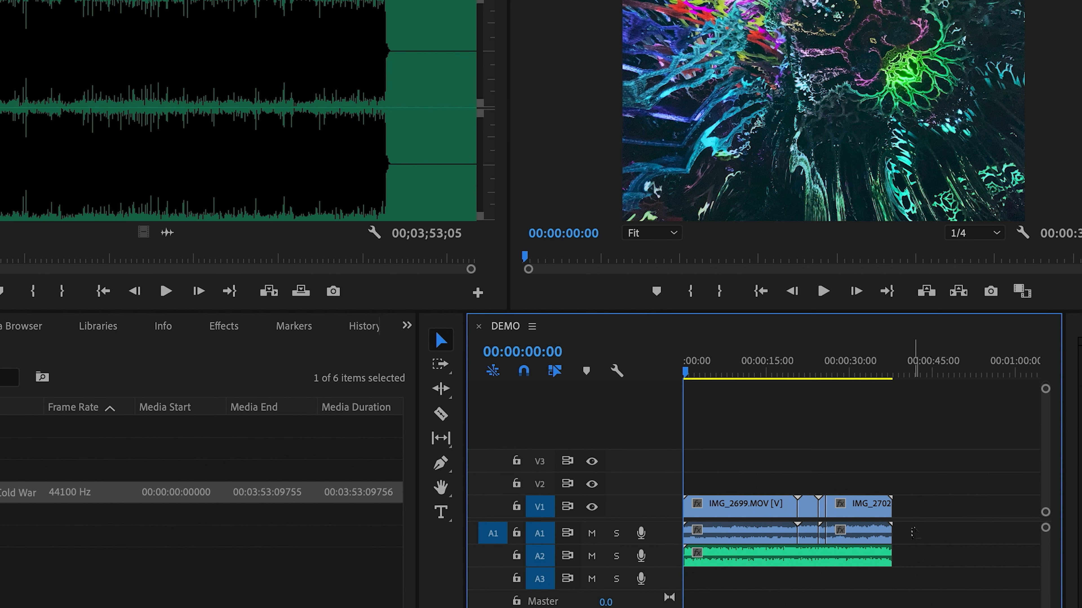
pyautogui.click(728, 502)
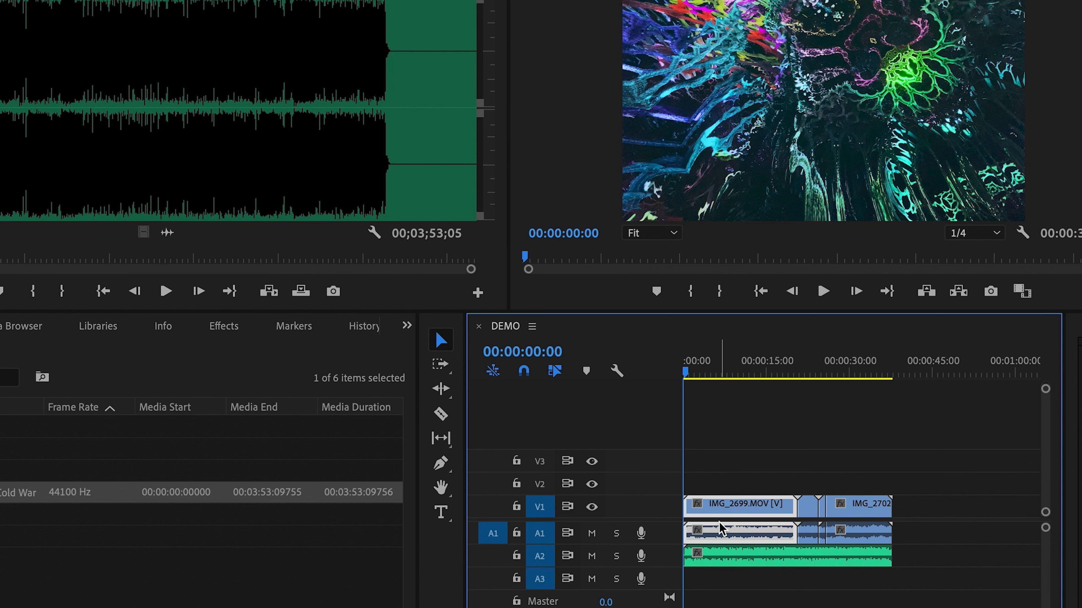
pyautogui.click(773, 484)
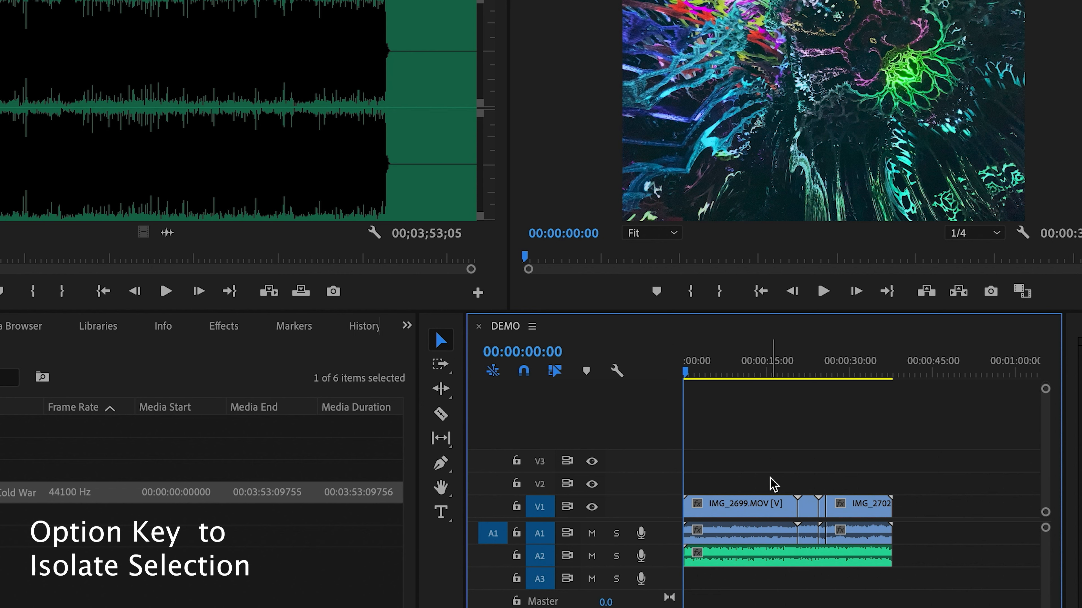
# Delete only the video clips' audio from track A1 and move the song from A2 up to A1.
pyautogui.keyDown('alt'); pyautogui.click(750, 535); pyautogui.keyUp('alt')
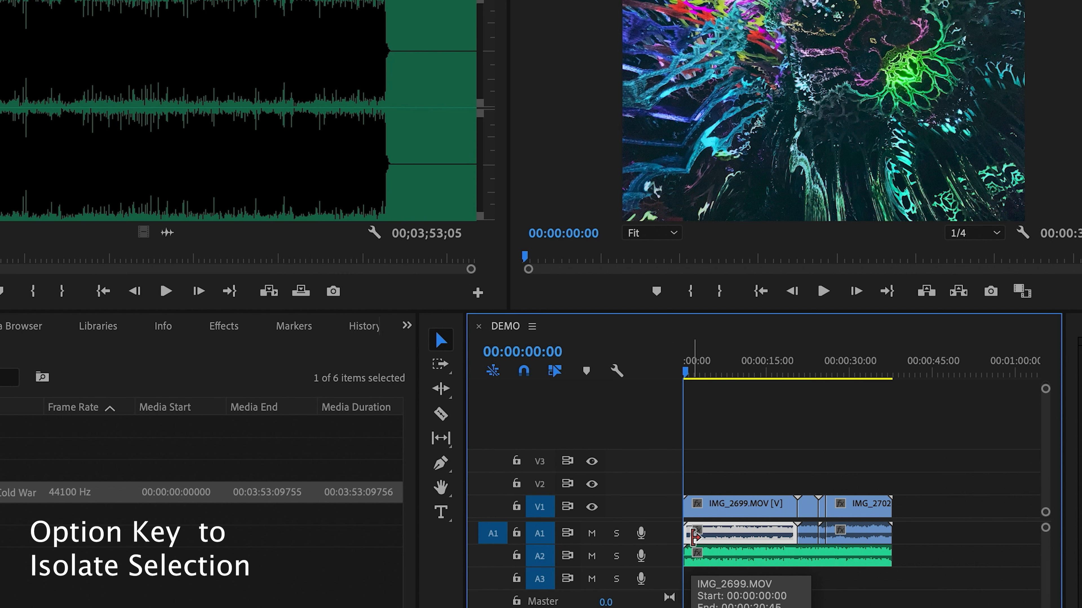
pyautogui.press('Delete')
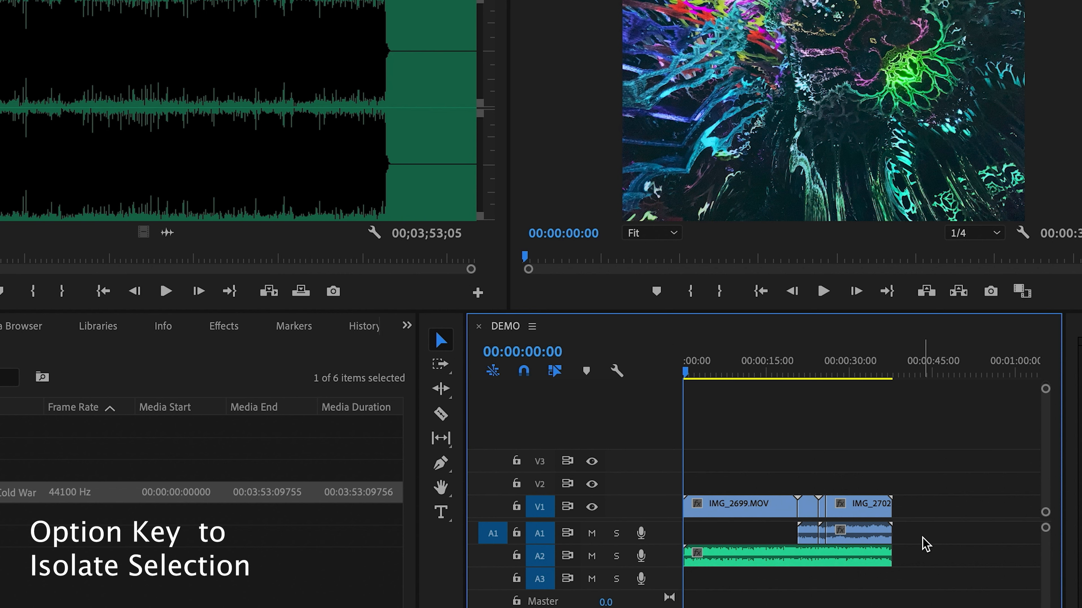
pyautogui.moveTo(924, 546); pyautogui.dragTo(801, 525)
pyautogui.press('Delete')
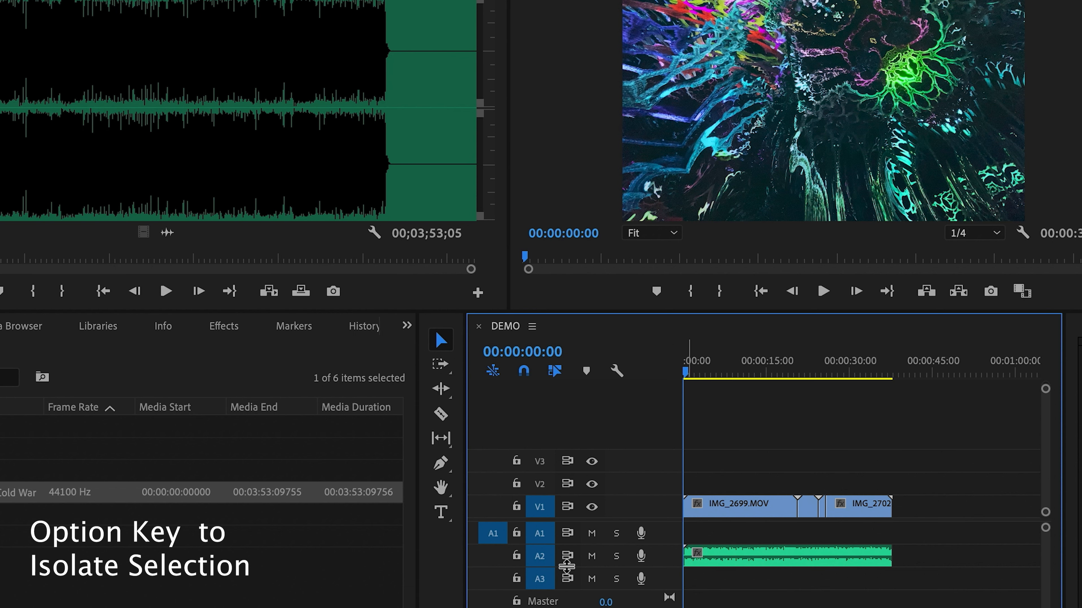
pyautogui.keyDown('alt'); pyautogui.click(714, 559); pyautogui.keyUp('alt')
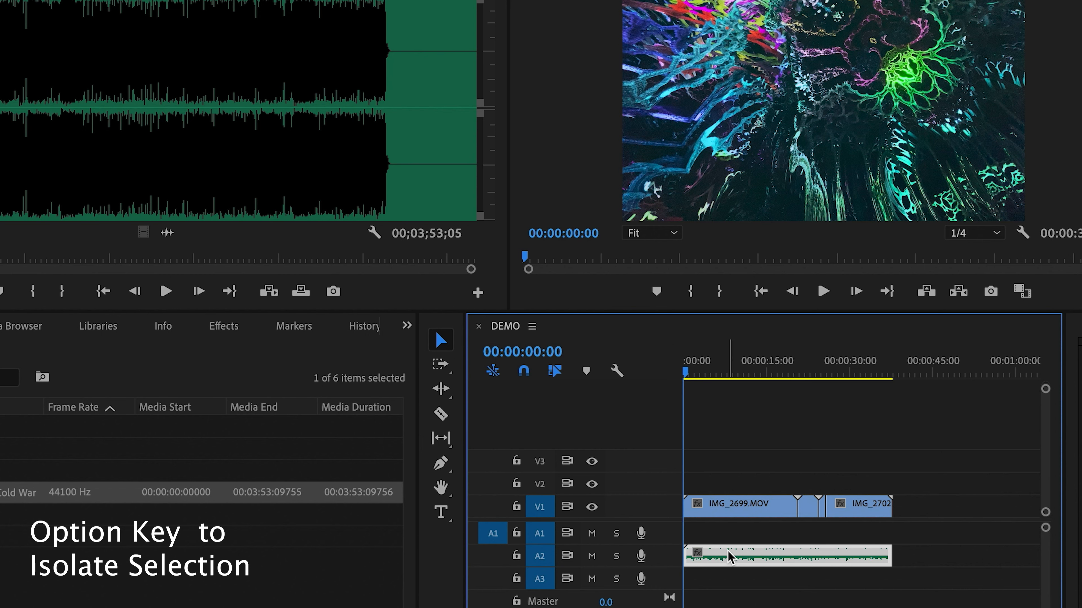
pyautogui.moveTo(728, 554); pyautogui.dragTo(731, 532)
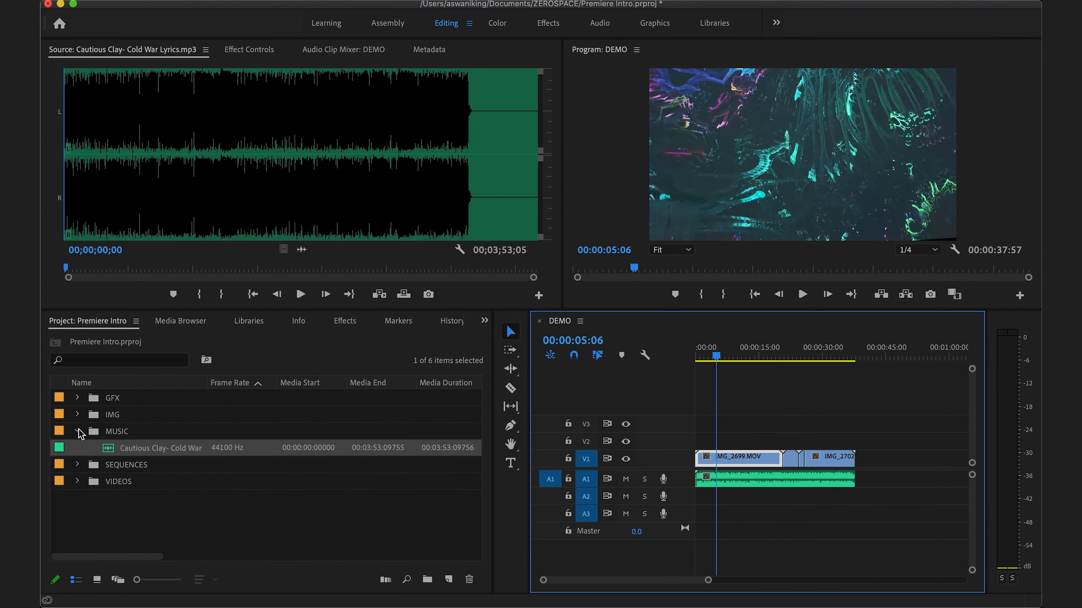
# Preview the Cardio Workout Playlist image from the IMG bin and place it on video track V2 at 00:00:05:06.
pyautogui.click(78, 431)
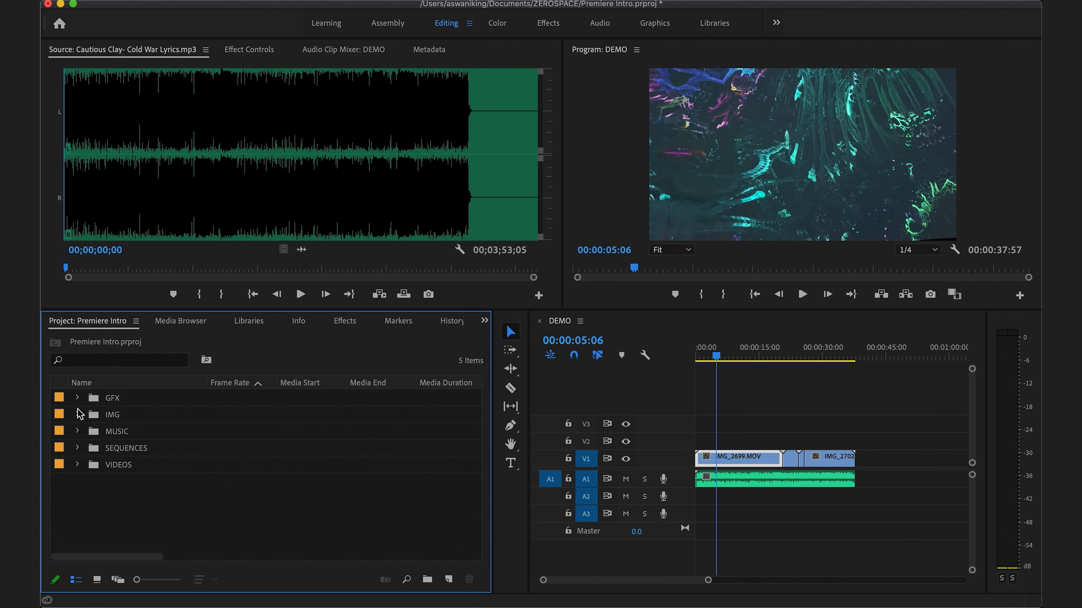
pyautogui.click(79, 414)
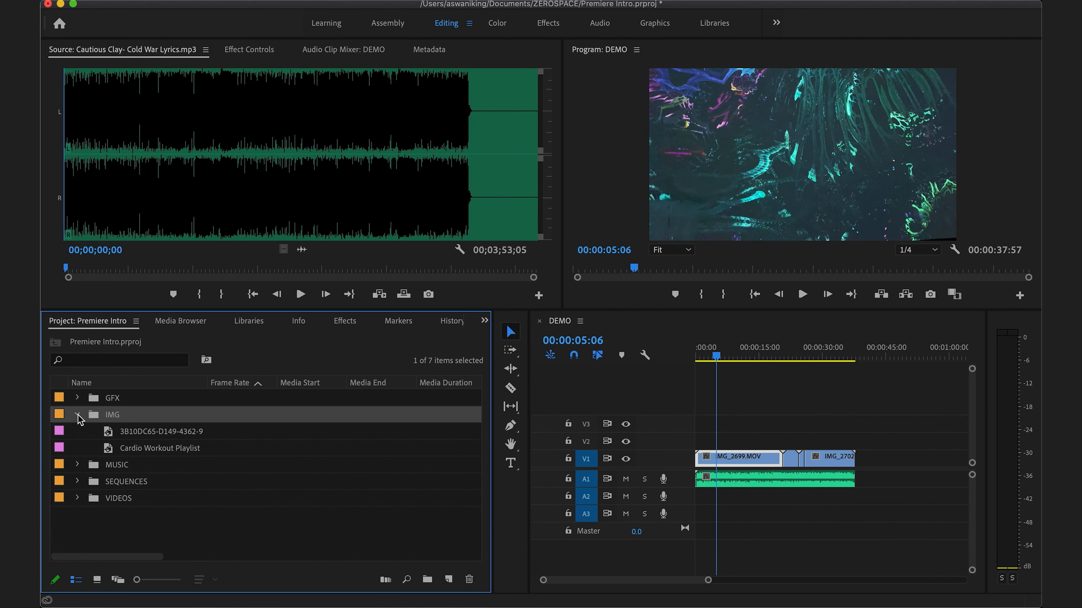
pyautogui.doubleClick(113, 450)
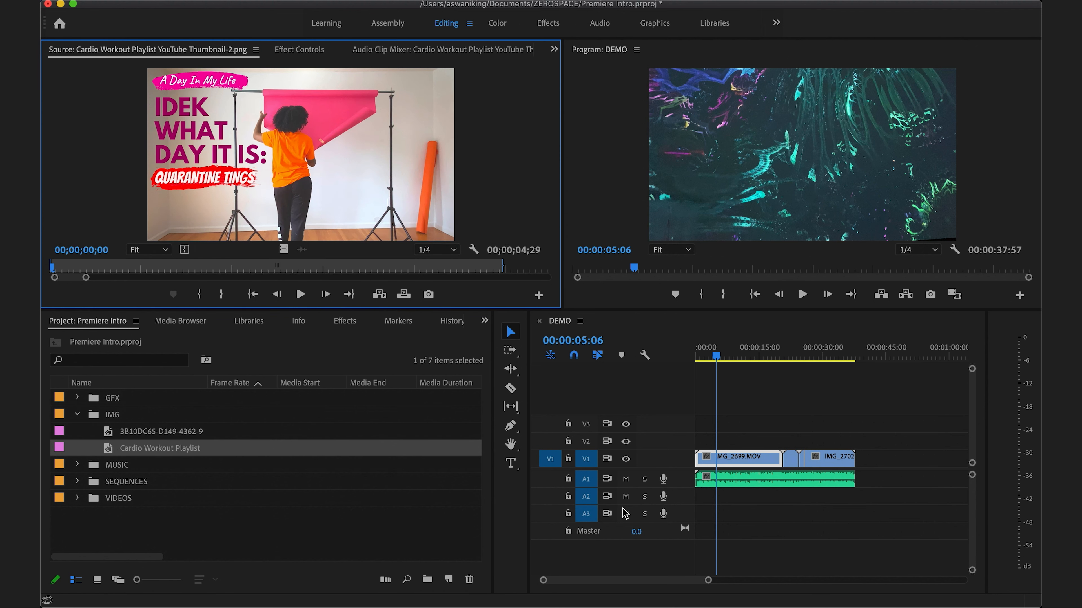
pyautogui.moveTo(106, 446); pyautogui.dragTo(717, 444)
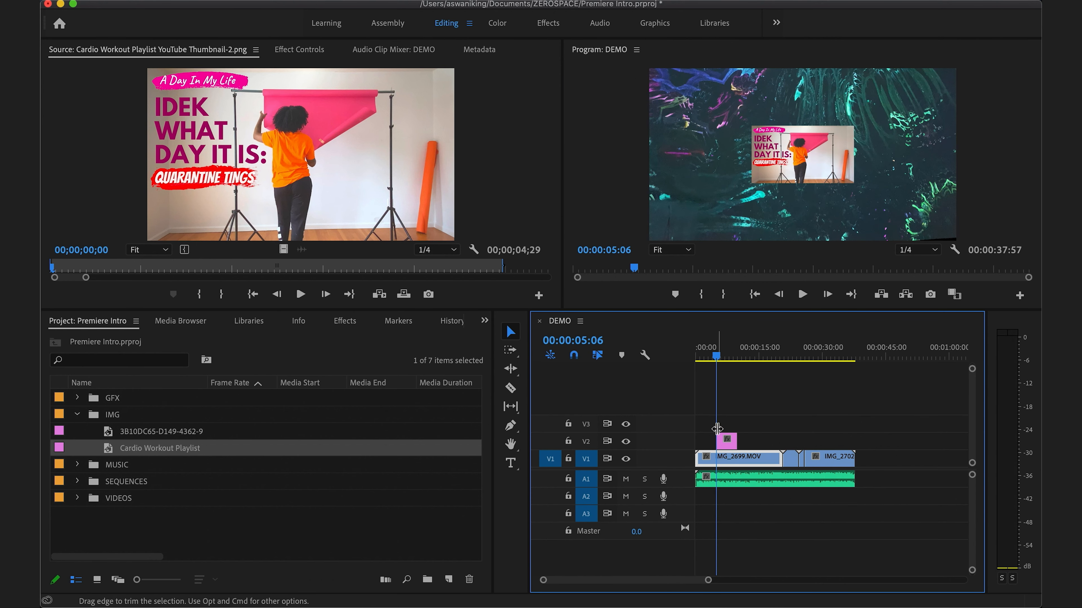
pyautogui.click(727, 354)
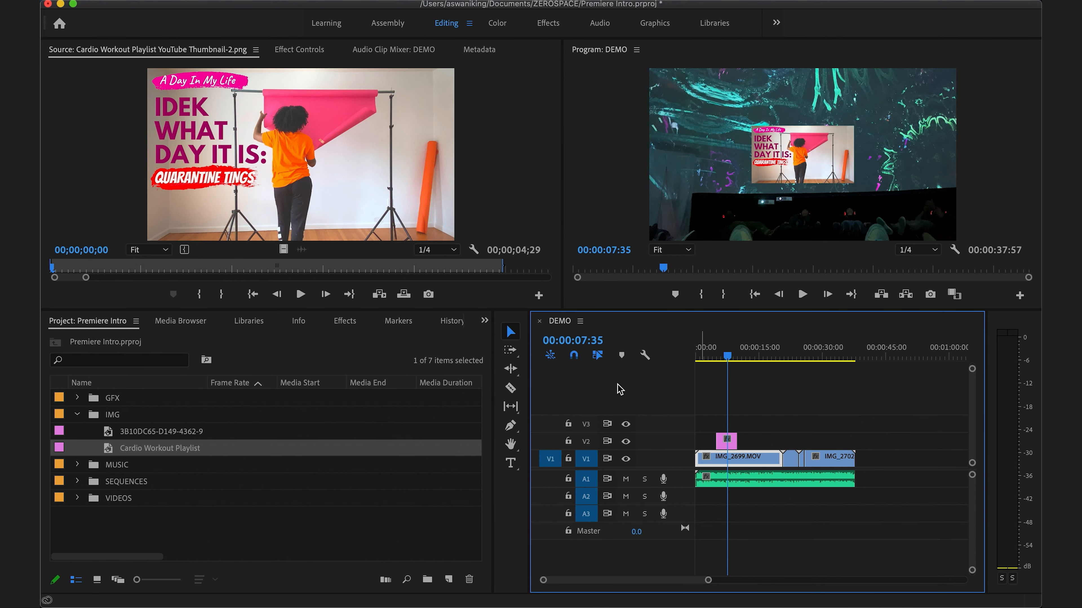
# Add a second copy of the Cardio Workout Playlist image from the Source Monitor to V2, after the first copy, and preview it.
pyautogui.doubleClick(98, 446)
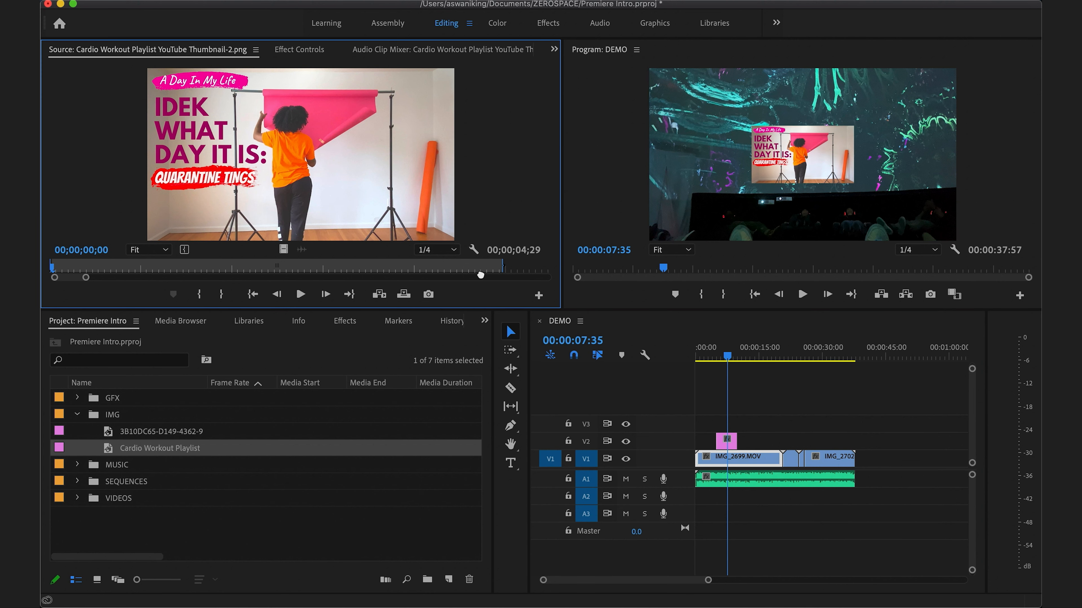
pyautogui.moveTo(283, 249); pyautogui.dragTo(767, 441)
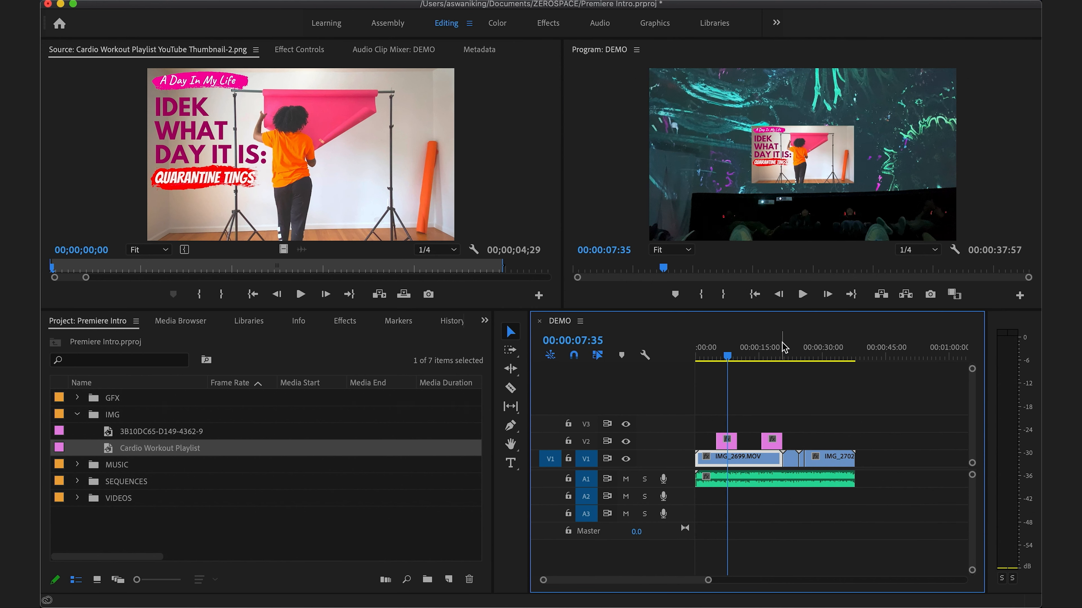
pyautogui.moveTo(784, 347); pyautogui.dragTo(775, 347)
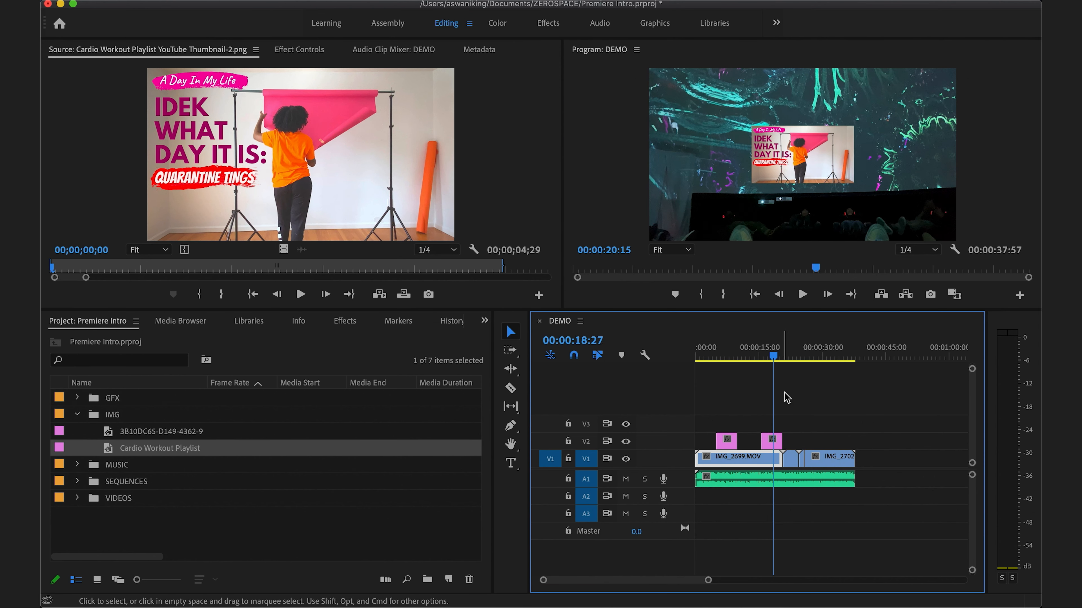
# Delete the second image copy from V2 and place the playhead over the first image at 00:00:06:25.
pyautogui.click(776, 442)
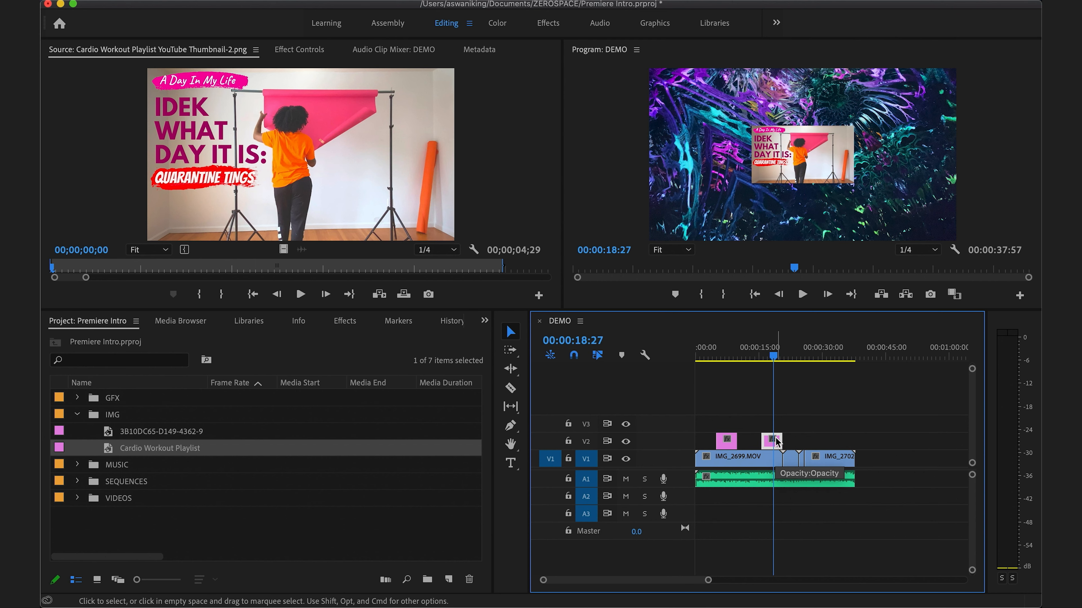
pyautogui.press('Delete')
pyautogui.click(723, 346)
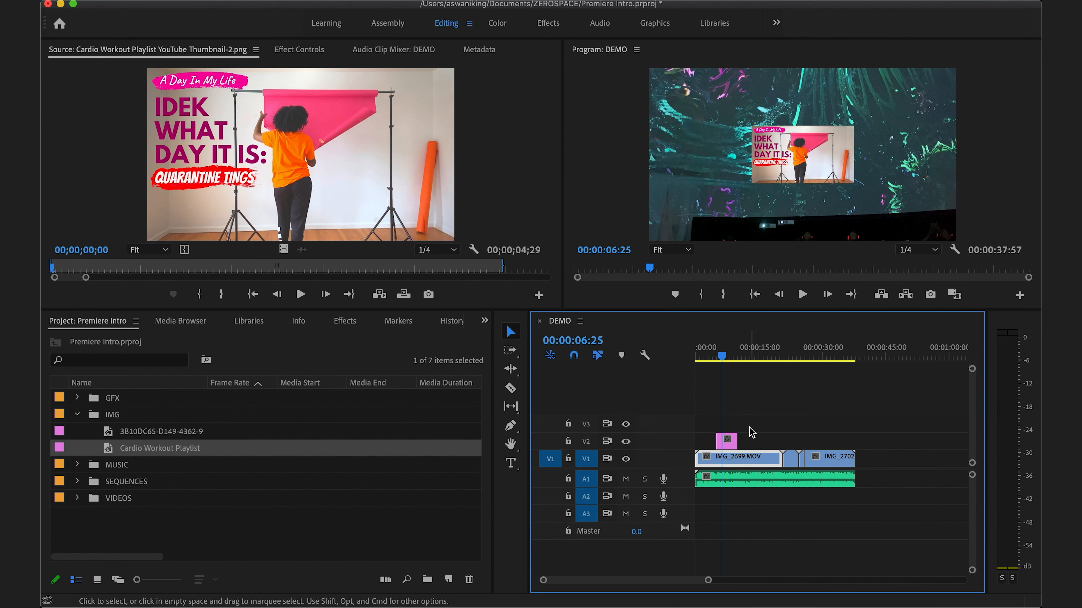
# Try Set to Frame Size on the image clip on V2 and undo it.
pyautogui.click(729, 443)
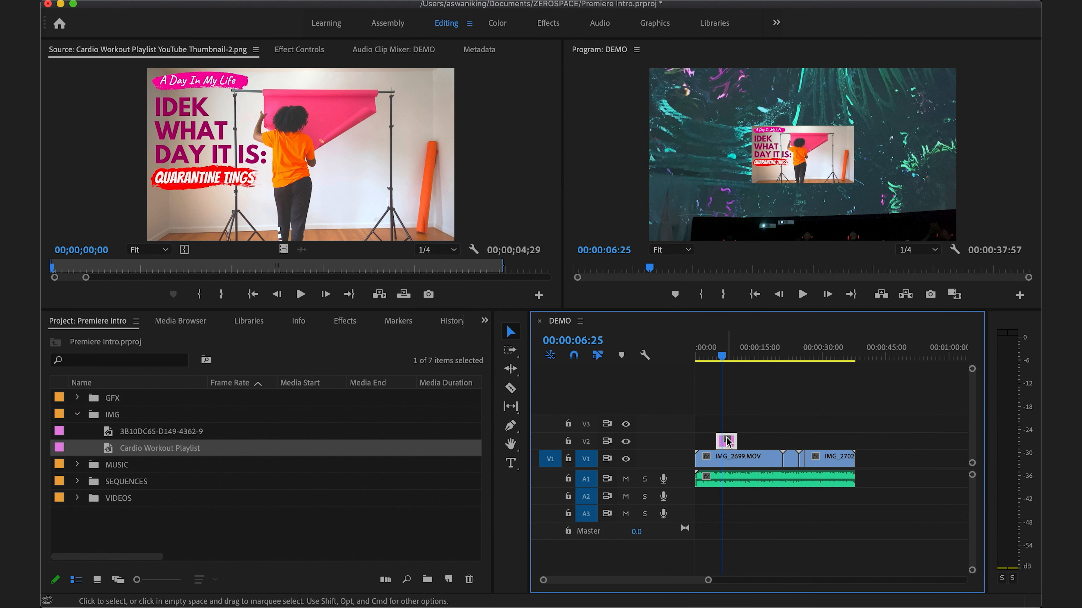
pyautogui.click(761, 416)
pyautogui.click(728, 445)
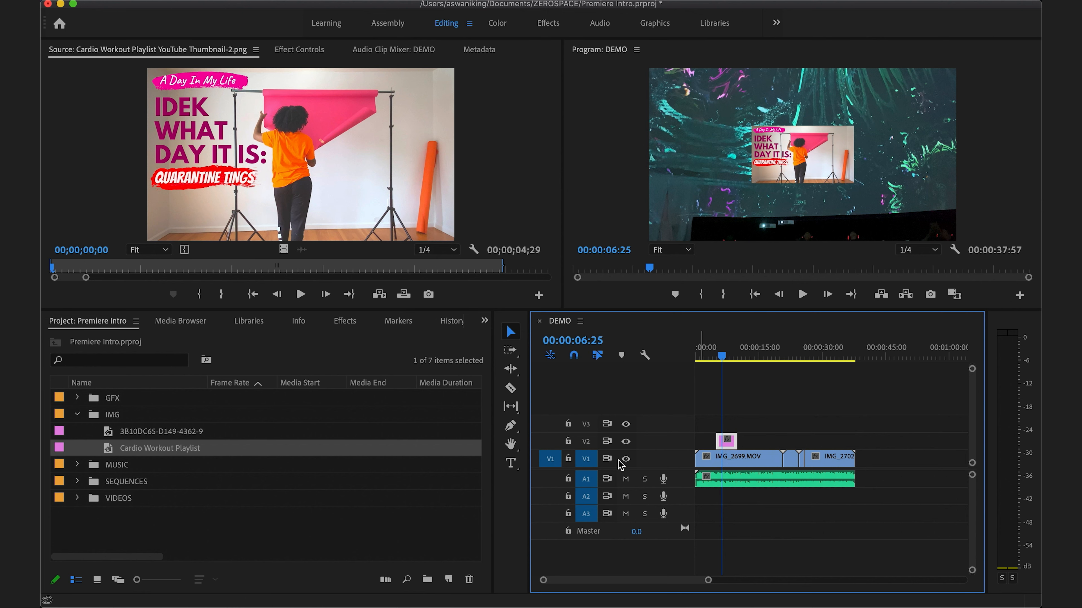
pyautogui.rightClick(727, 443)
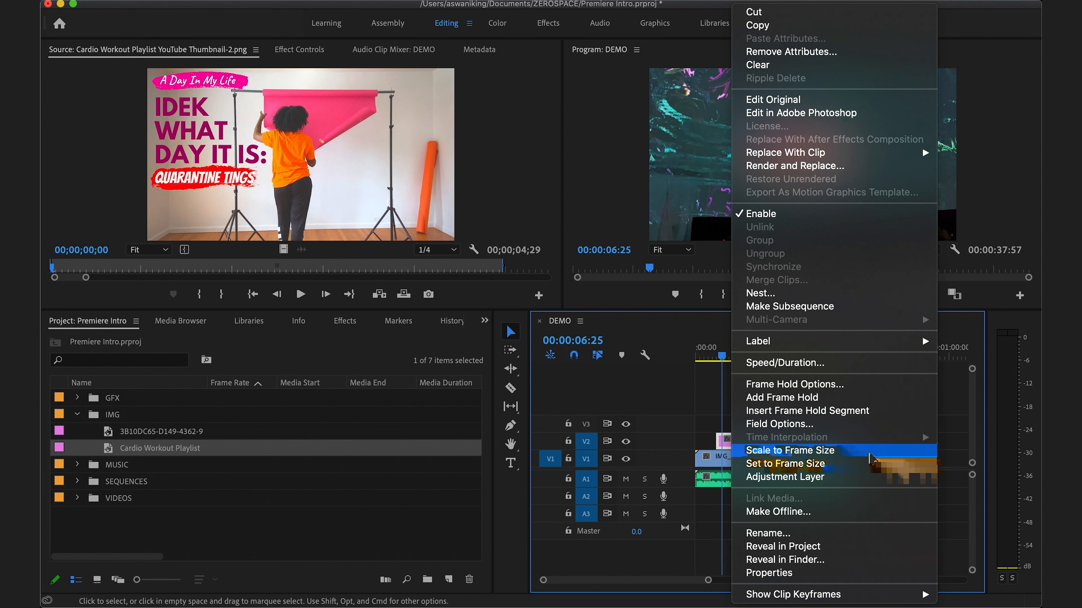
pyautogui.click(866, 463)
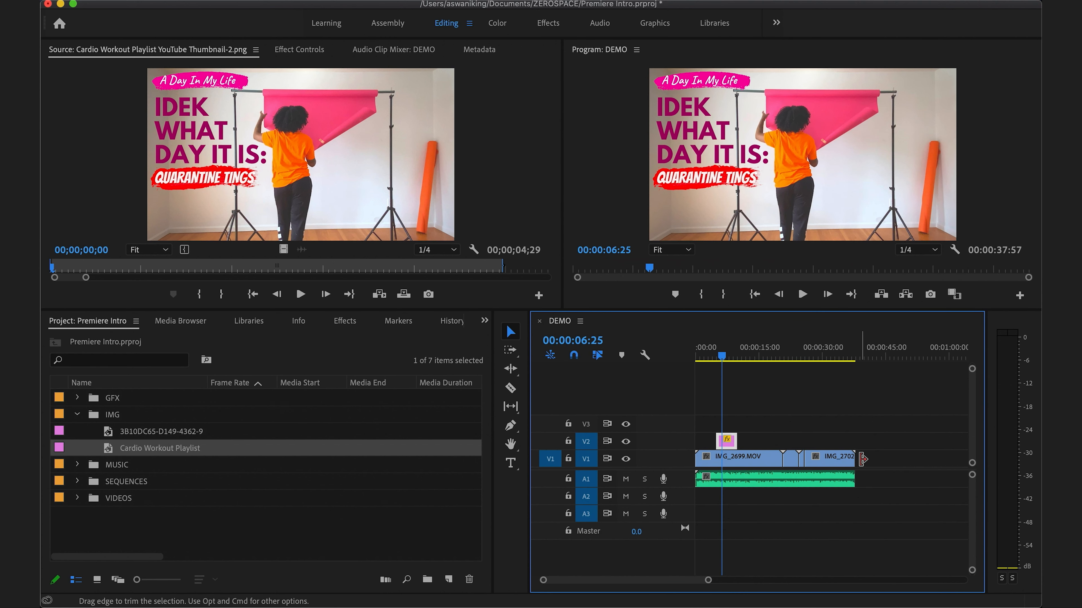
pyautogui.press('super+z')
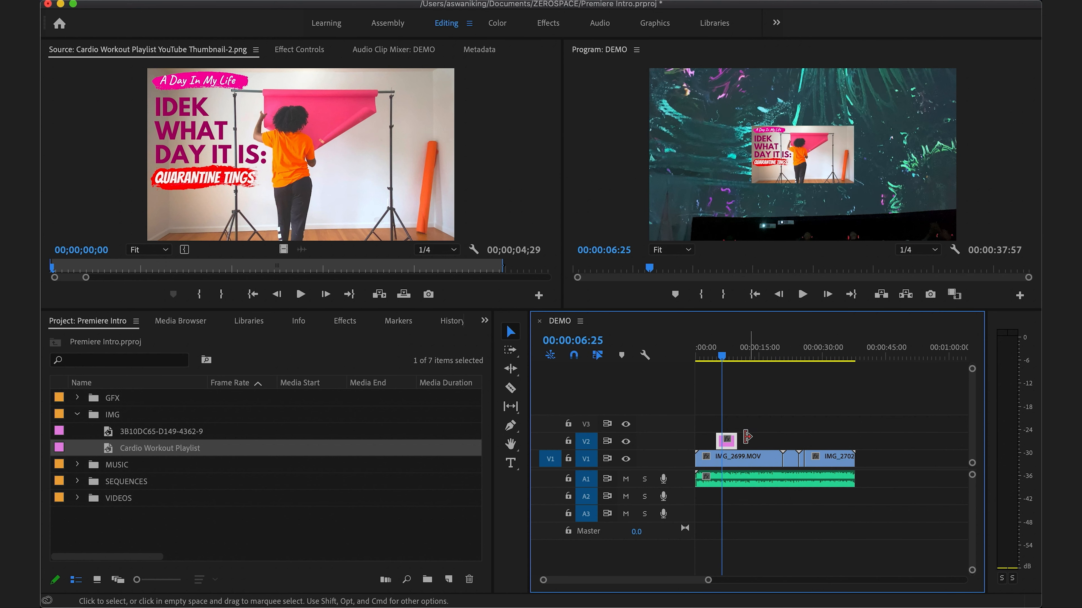
# Try Scale to Frame Size on the image clip on V2 and undo it.
pyautogui.rightClick(729, 441)
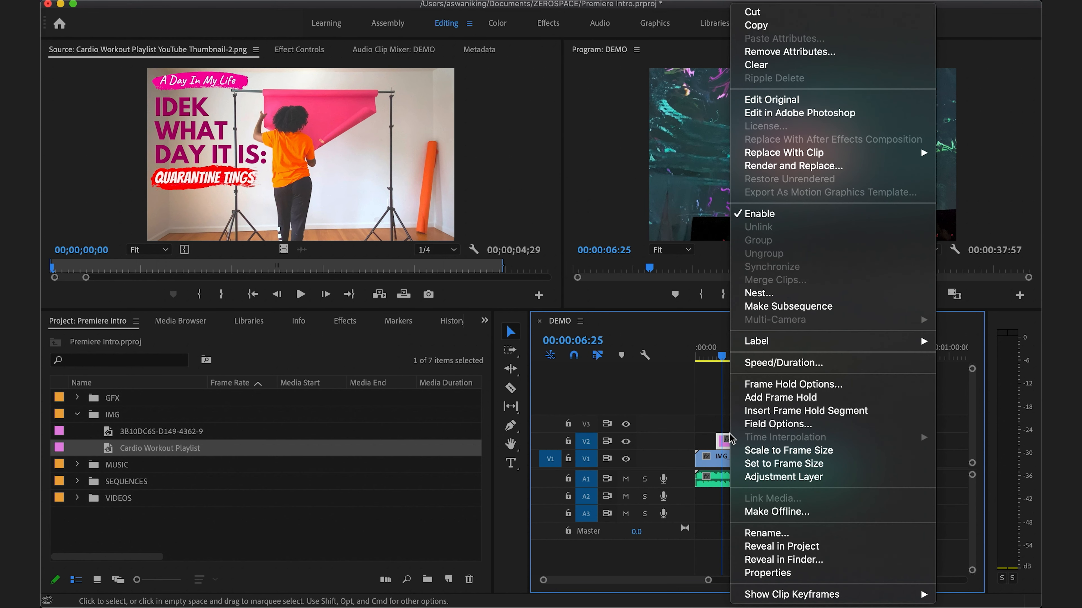
pyautogui.click(788, 450)
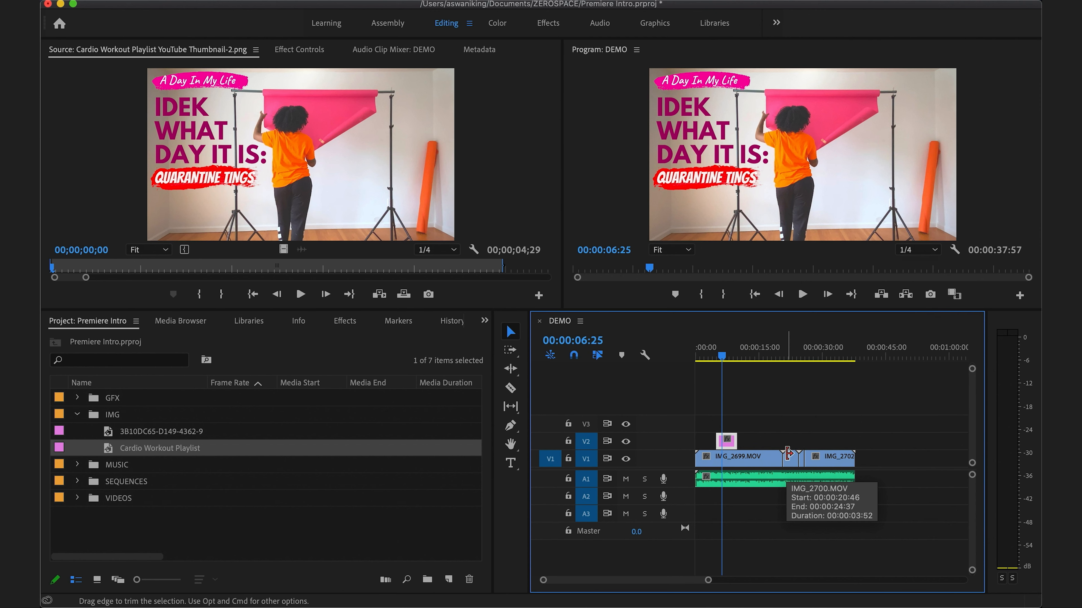
pyautogui.press('super+z')
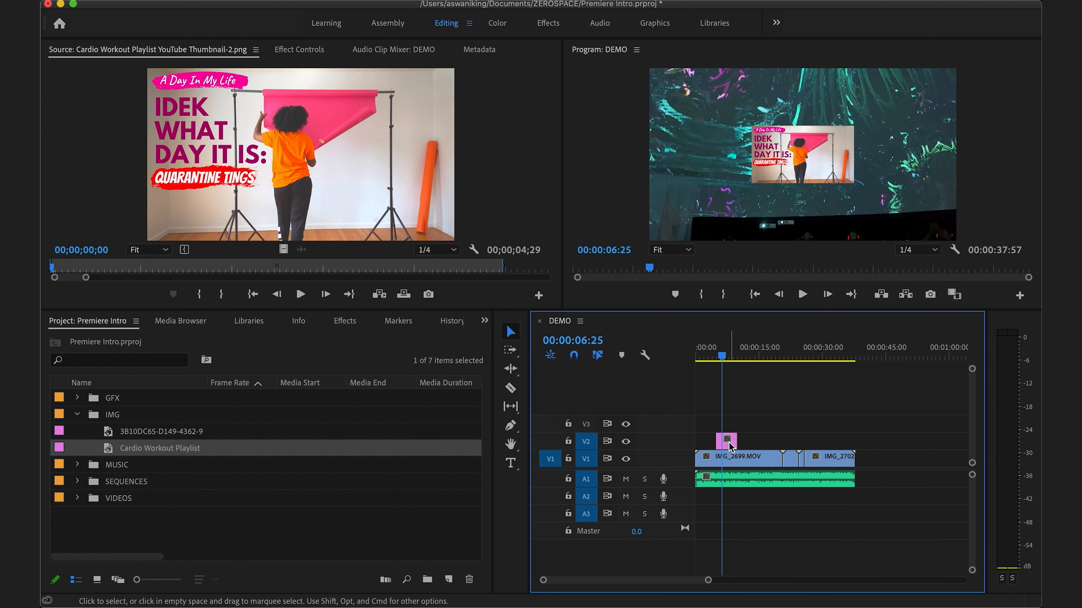
# Set the scale of the image clip on V2 to 301 so it fills the frame.
pyautogui.click(729, 444)
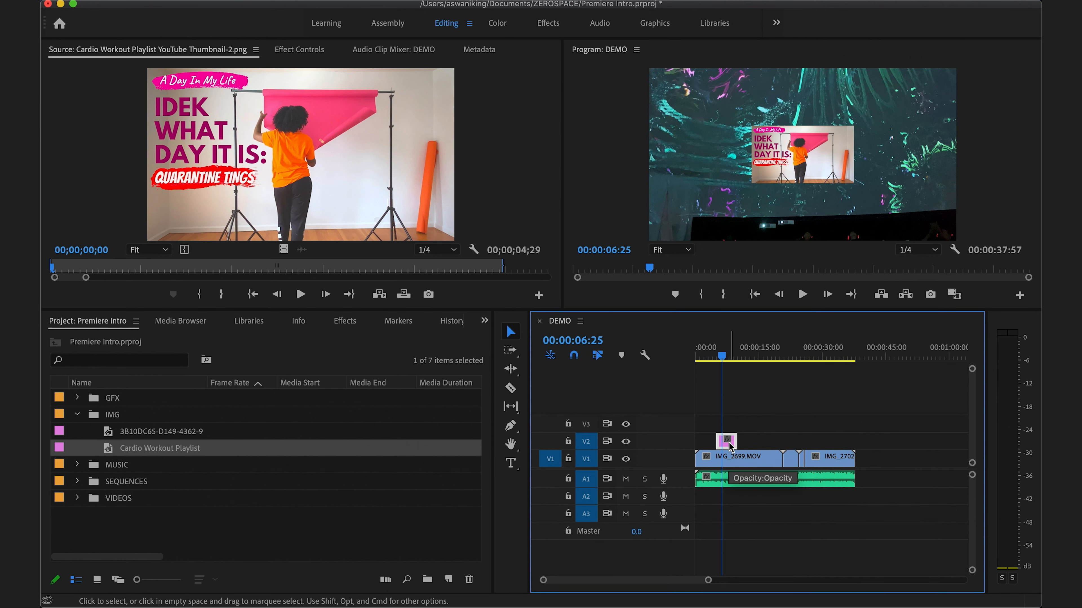
pyautogui.click(302, 50)
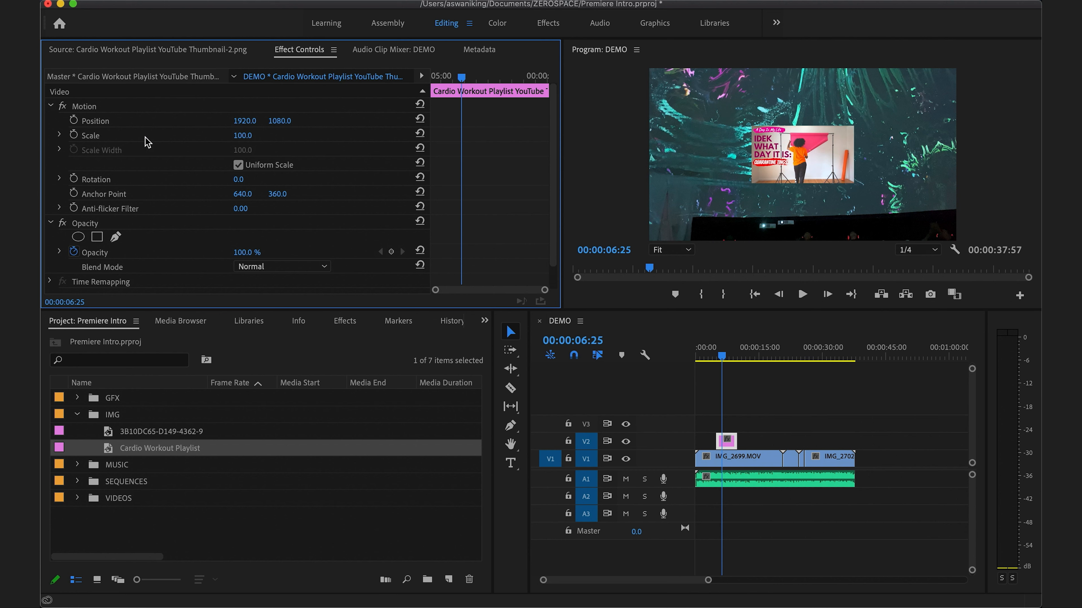
pyautogui.click(249, 137)
pyautogui.click(296, 136)
pyautogui.moveTo(245, 137); pyautogui.dragTo(332, 136)
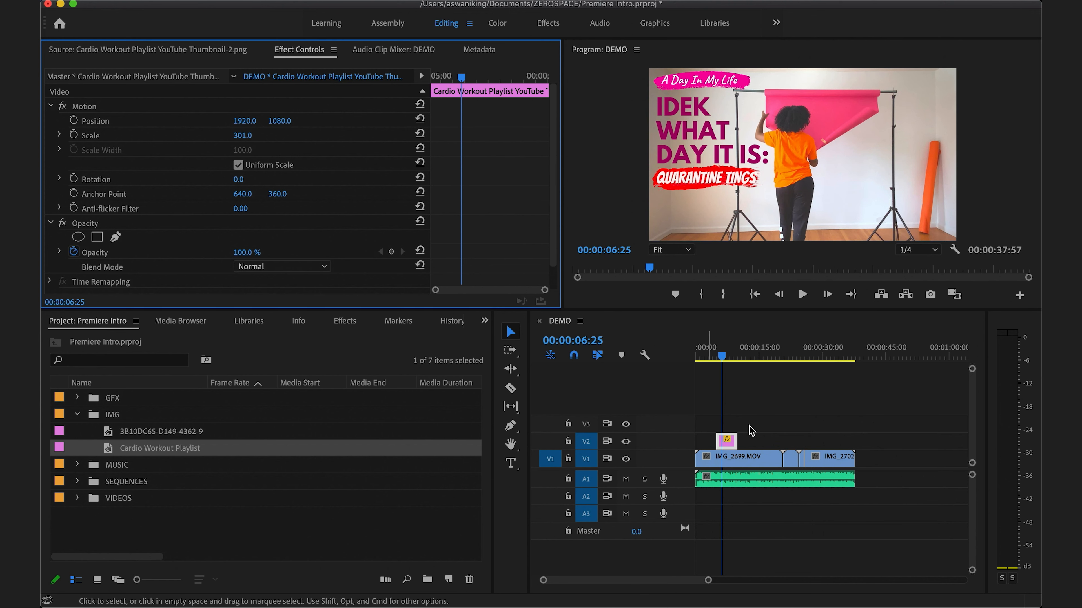
pyautogui.click(779, 435)
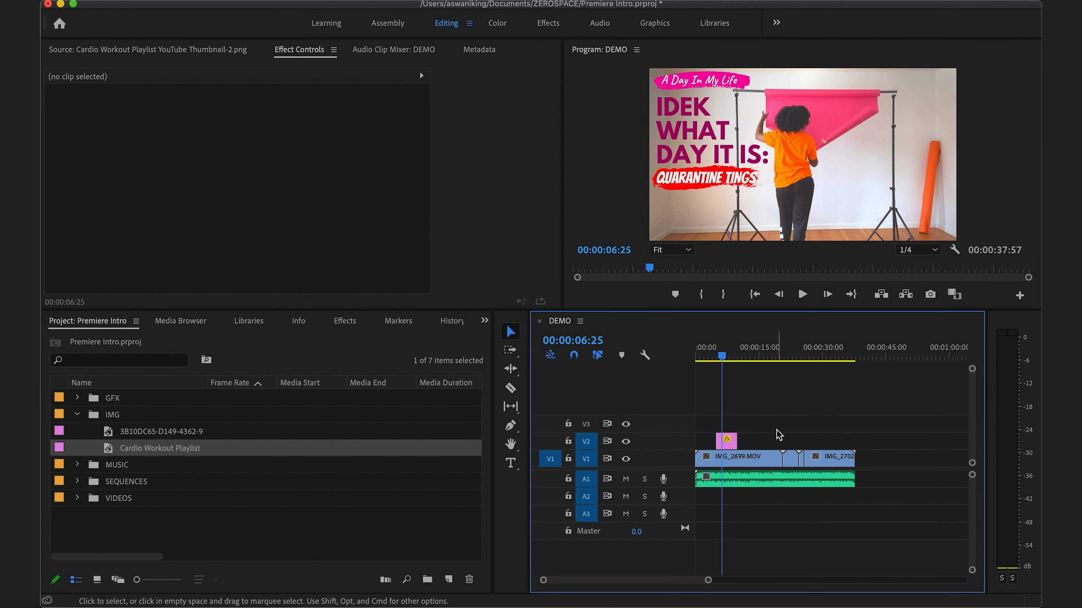
# Play the DEMO sequence from 00:00:03:28 to preview the enlarged image on V2.
pyautogui.press('=')
pyautogui.click(767, 439)
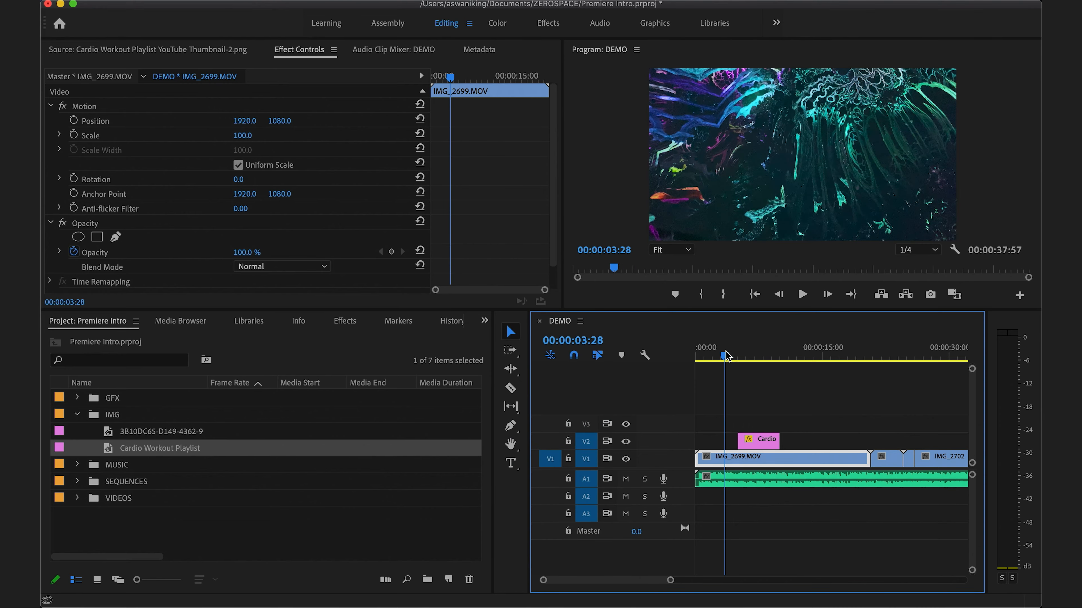
pyautogui.press('space')
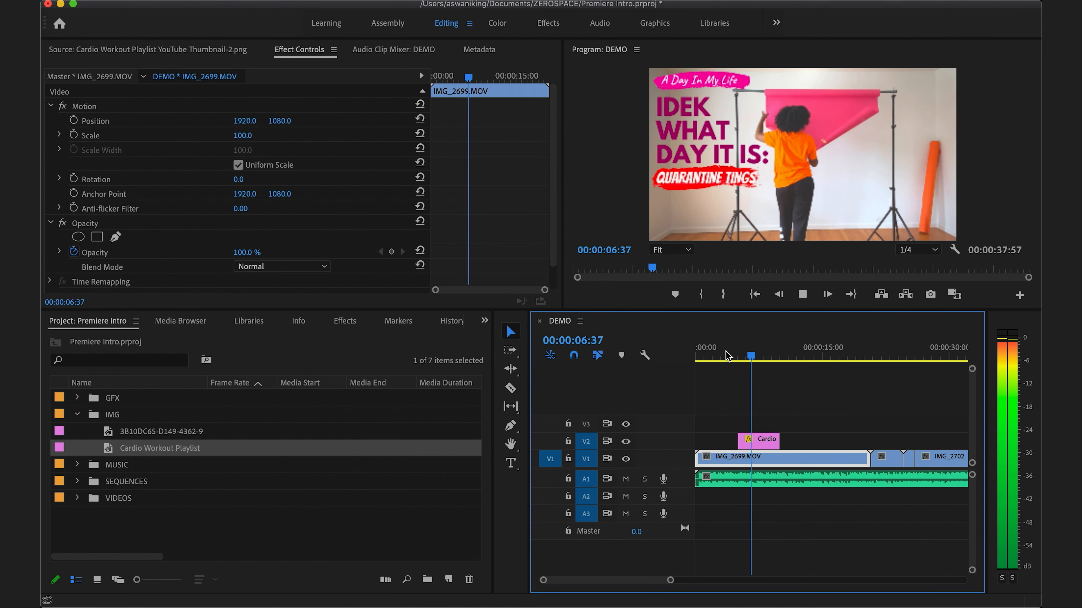
pyautogui.press('space')
# Apply the default Cross Dissolve to both ends of the V2 image, lengthening the opening one to 00:00:01:16 and the closing one to 00:00:01:01.
pyautogui.moveTo(726, 357); pyautogui.dragTo(756, 358)
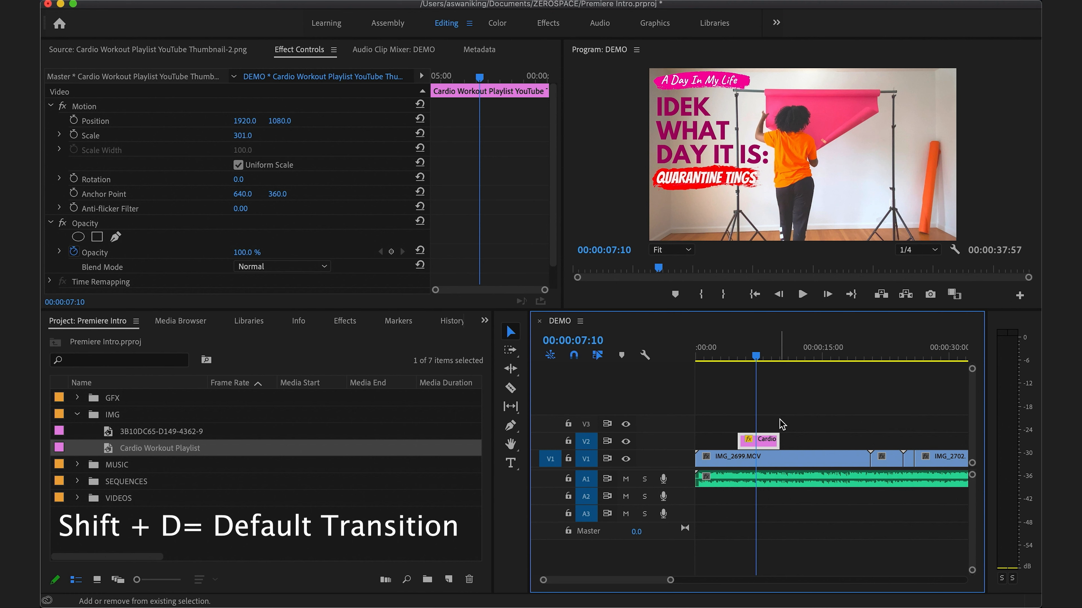
pyautogui.hotkey('shift', 'd')
pyautogui.press('=')
pyautogui.press('=')
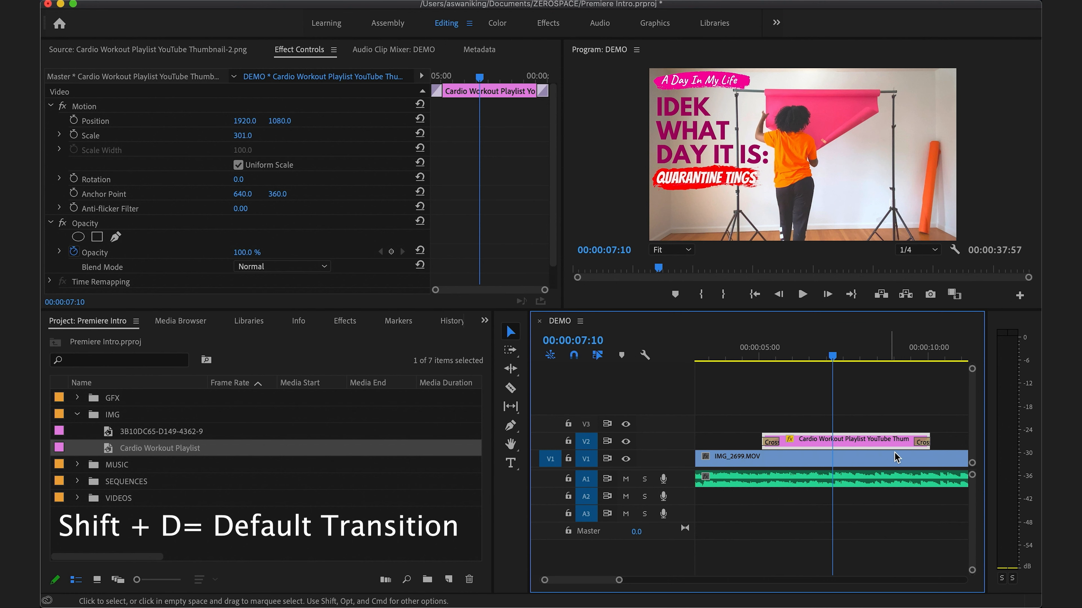
pyautogui.moveTo(777, 442); pyautogui.dragTo(801, 435)
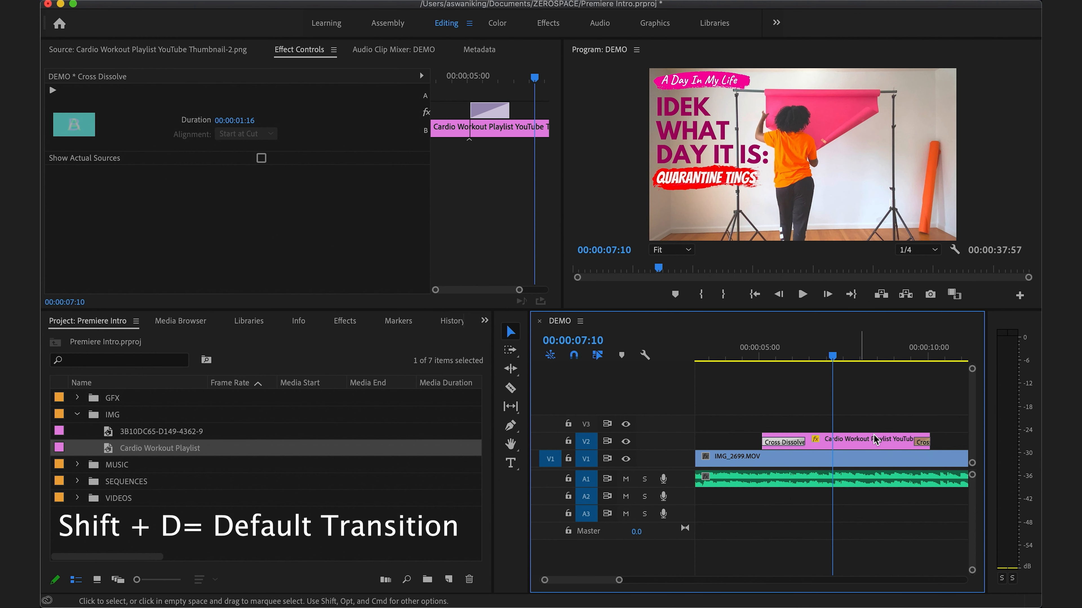
pyautogui.moveTo(915, 443); pyautogui.dragTo(898, 440)
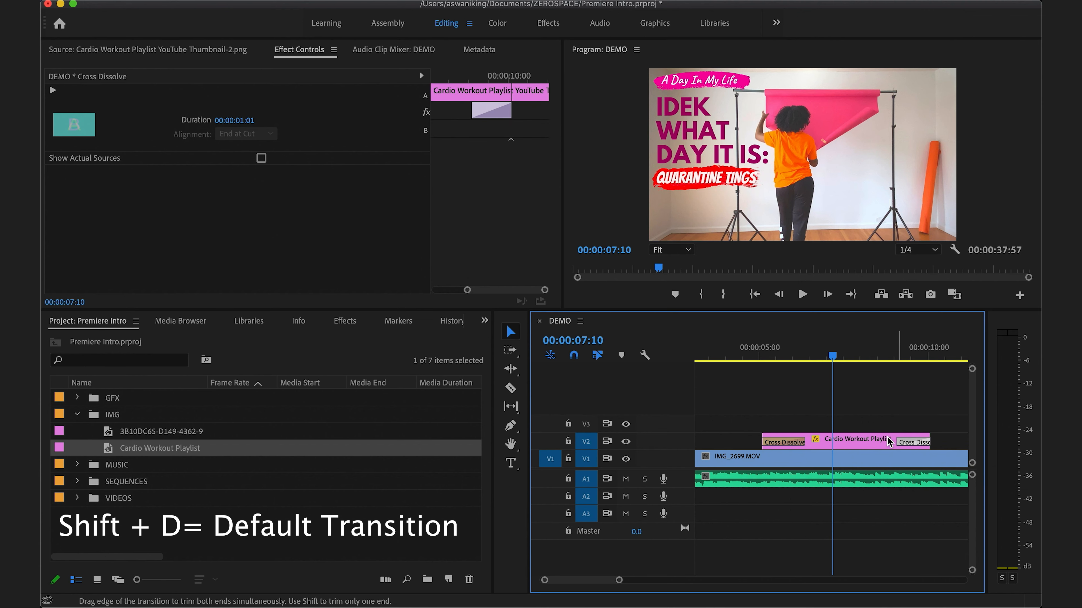
# Play the sequence from 00:00:04:37 through the image's dissolves and stop at 00:00:12:09.
pyautogui.click(746, 357)
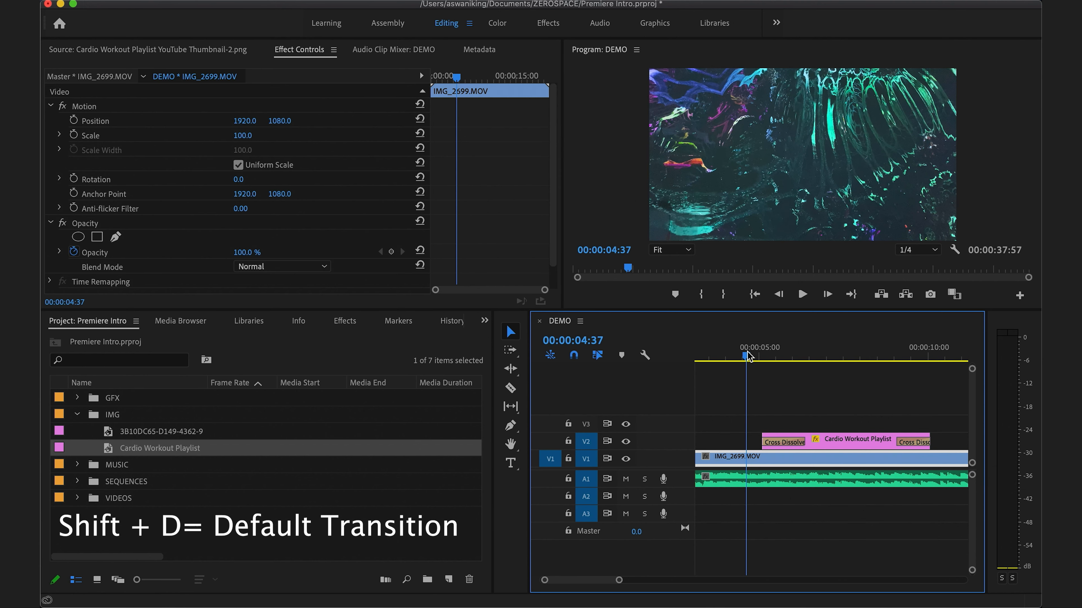
pyautogui.press('-')
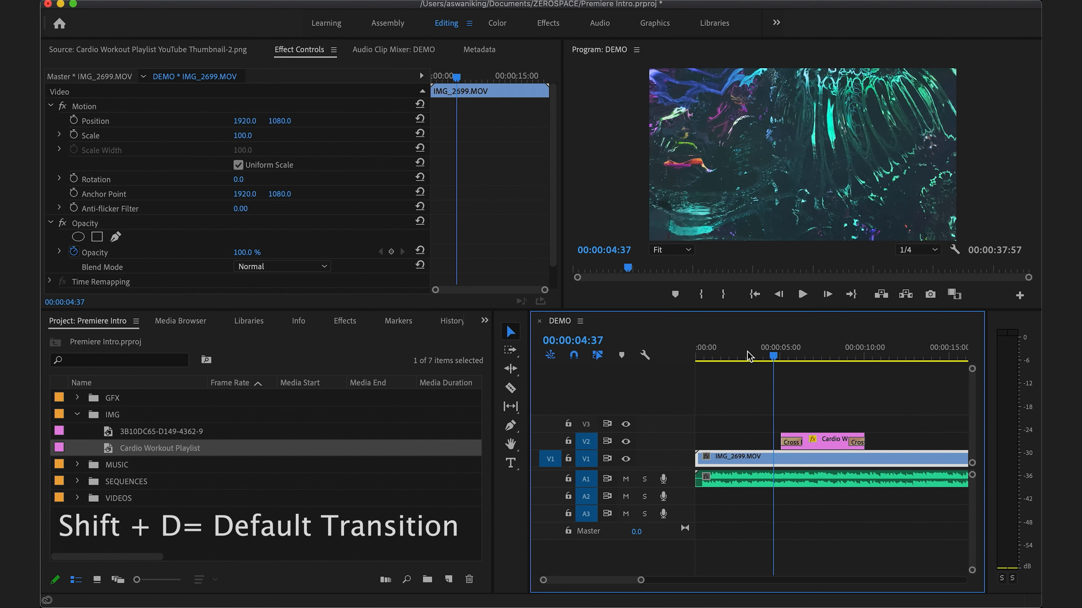
pyautogui.press('-')
pyautogui.press('space')
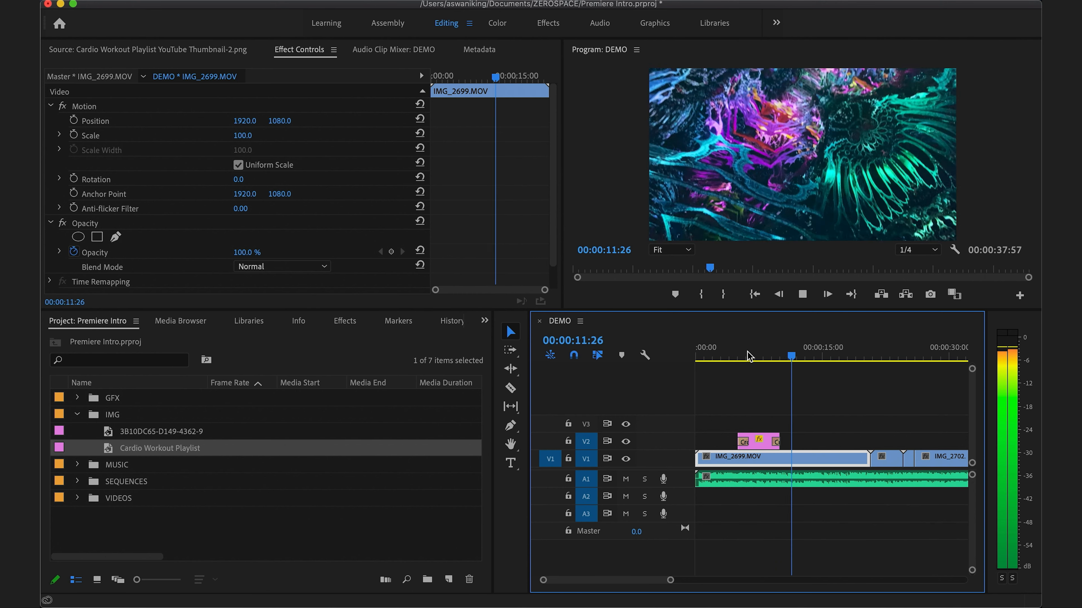
pyautogui.press('space')
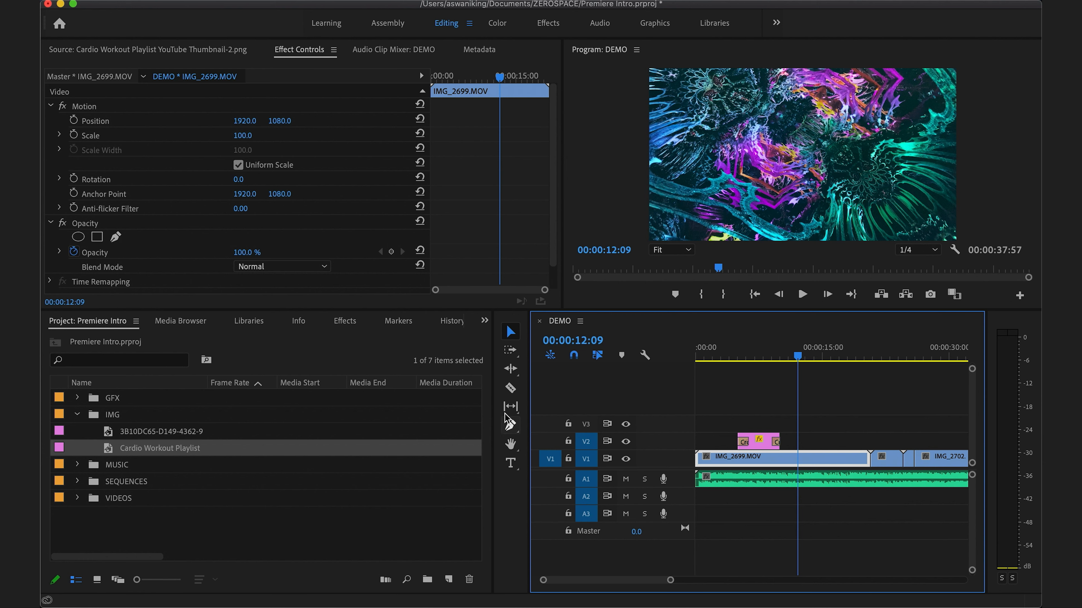
# Create a text graphic reading "HI YOUTUBE" on V2 starting at 00:00:12:09.
pyautogui.click(511, 465)
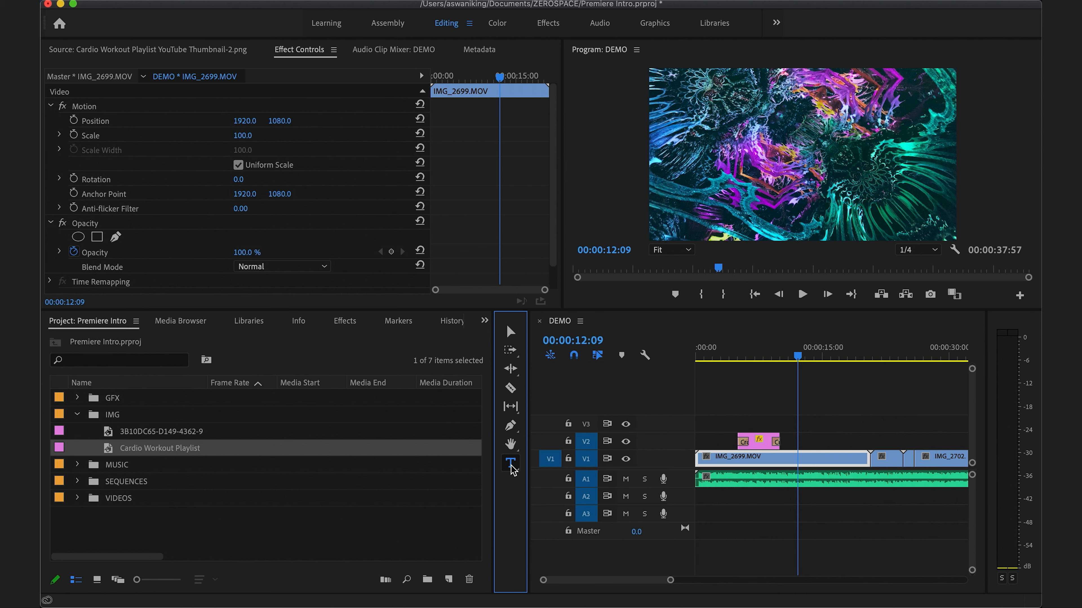
pyautogui.click(724, 157)
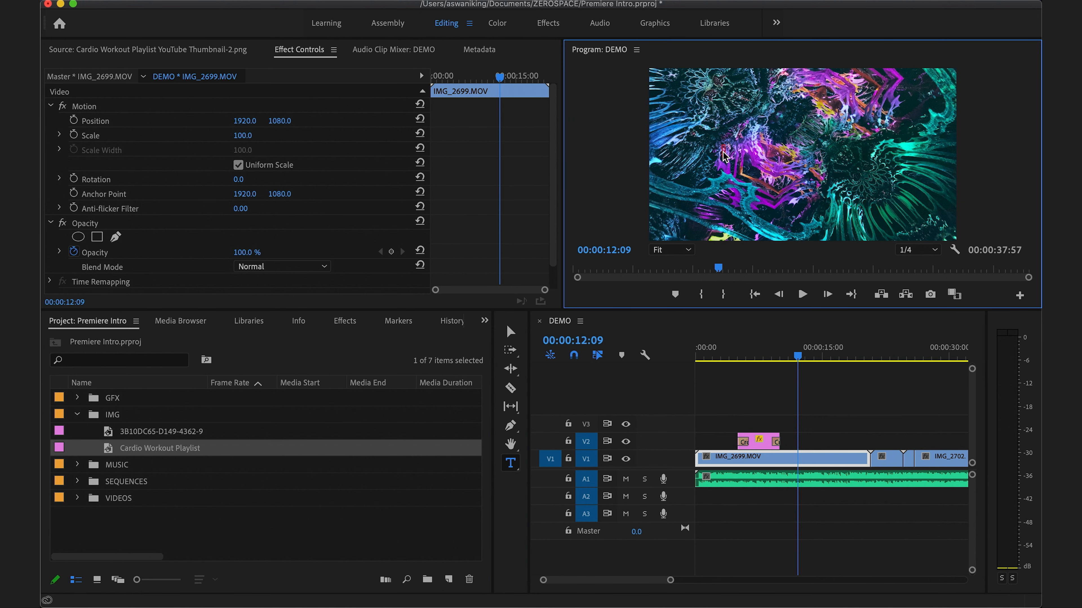
pyautogui.click(724, 162)
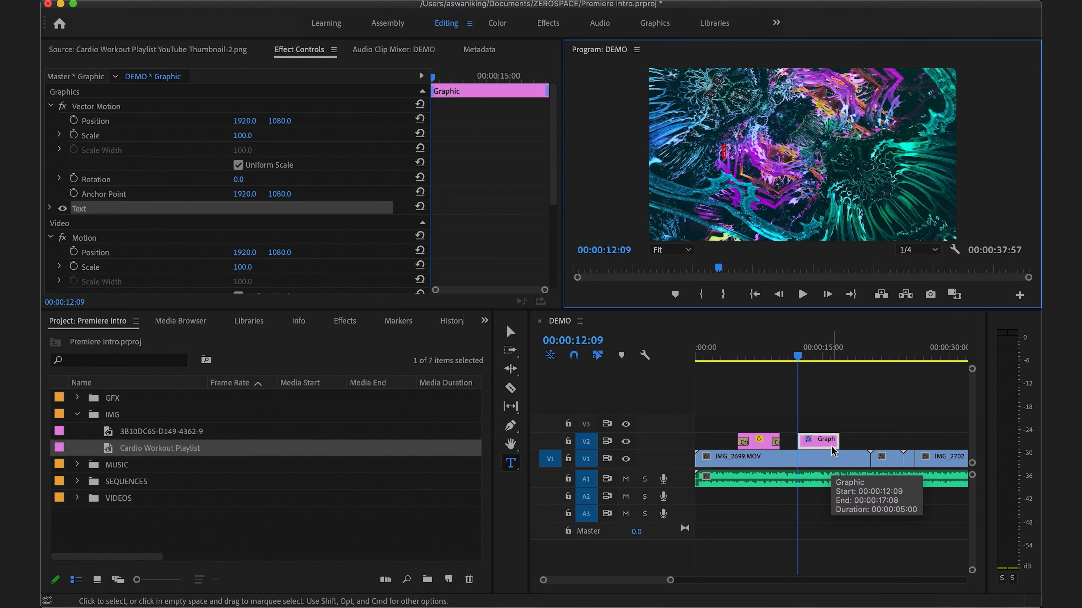
pyautogui.click(811, 354)
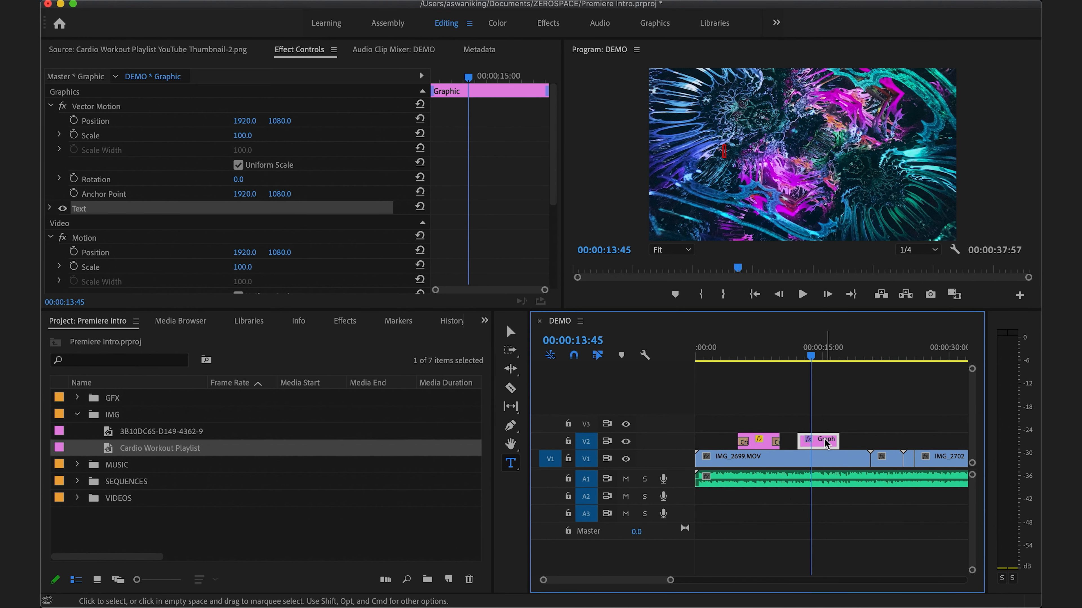
pyautogui.click(724, 151)
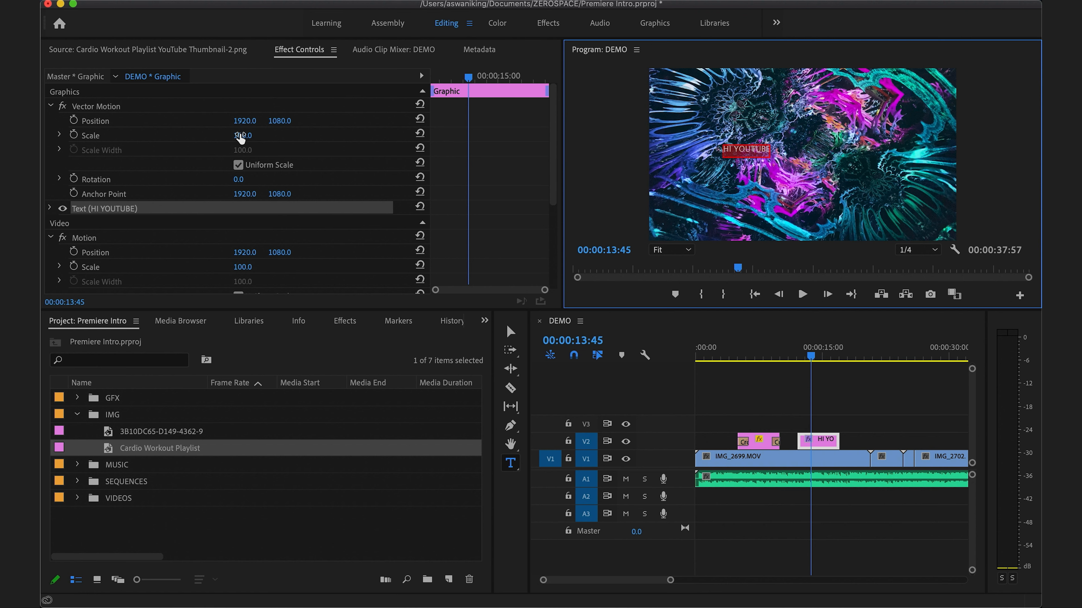
# Scale the HI YOUTUBE graphic to 181 and move it near the frame's centre, at position 3143, 1318.
pyautogui.moveTo(240, 136); pyautogui.dragTo(274, 136)
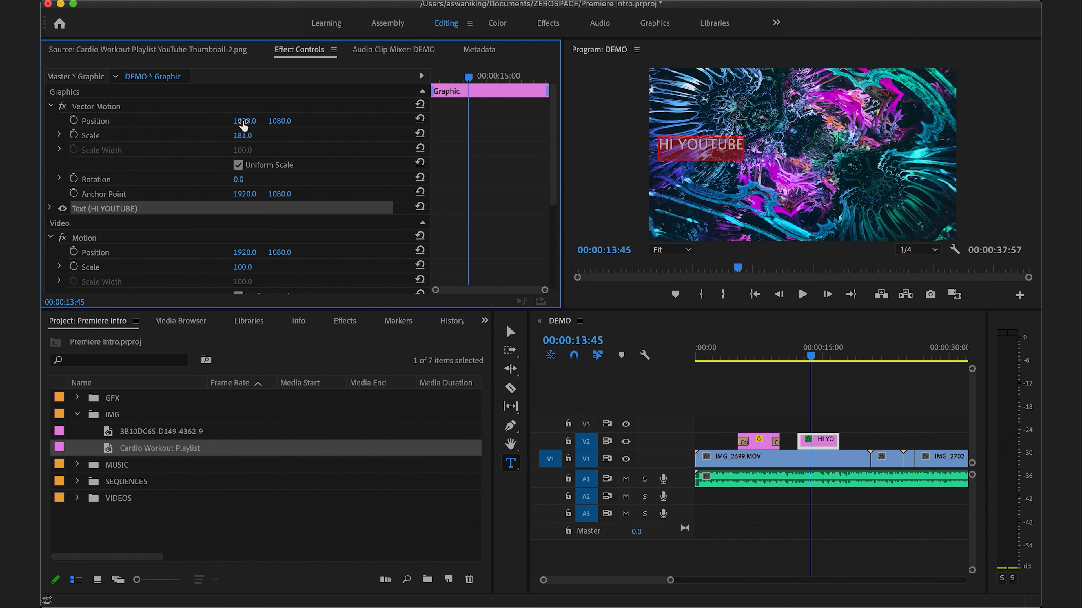
pyautogui.moveTo(252, 121); pyautogui.dragTo(282, 121)
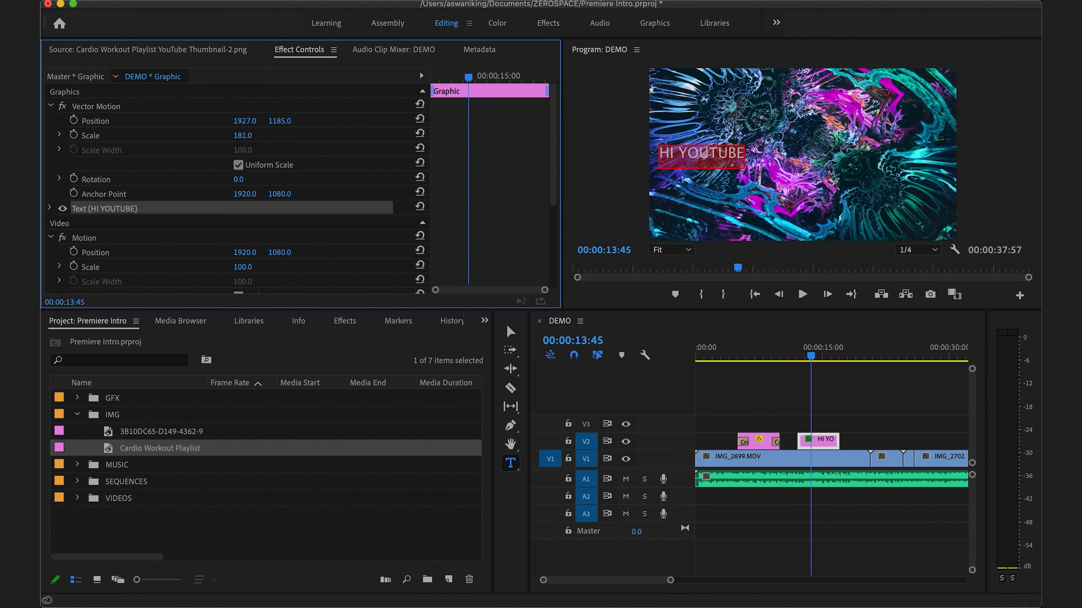
pyautogui.click(232, 122)
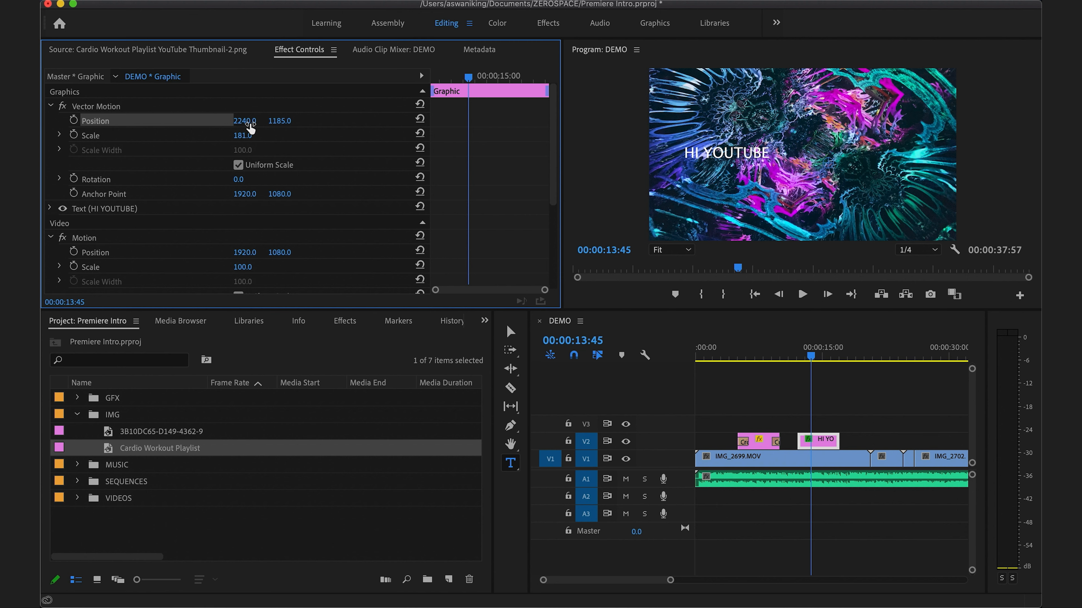
pyautogui.moveTo(245, 121); pyautogui.dragTo(658, 121)
pyautogui.moveTo(250, 122); pyautogui.dragTo(269, 123)
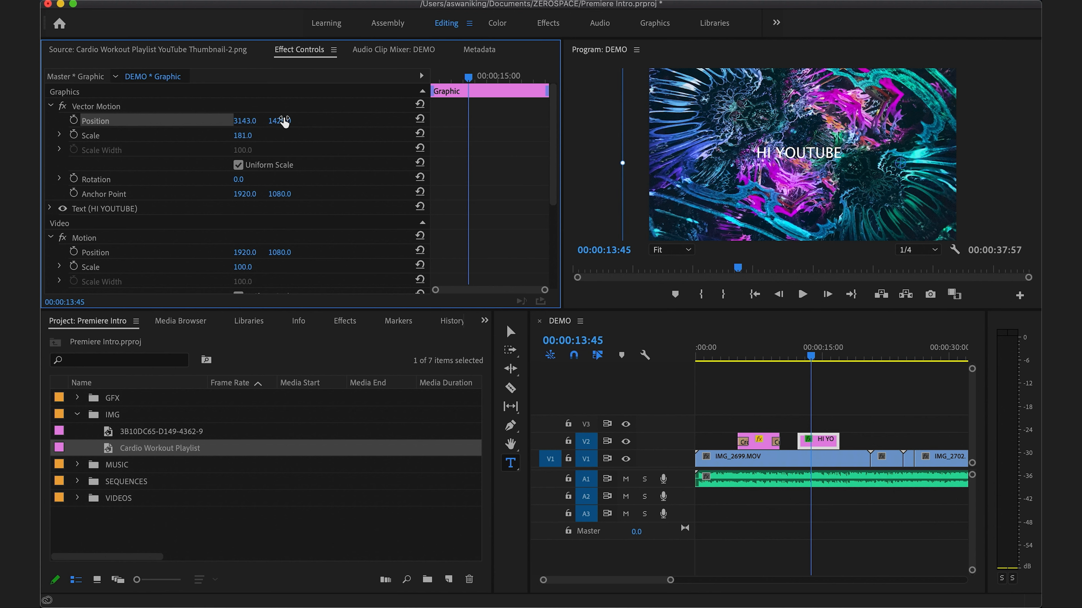
pyautogui.moveTo(281, 121); pyautogui.dragTo(278, 121)
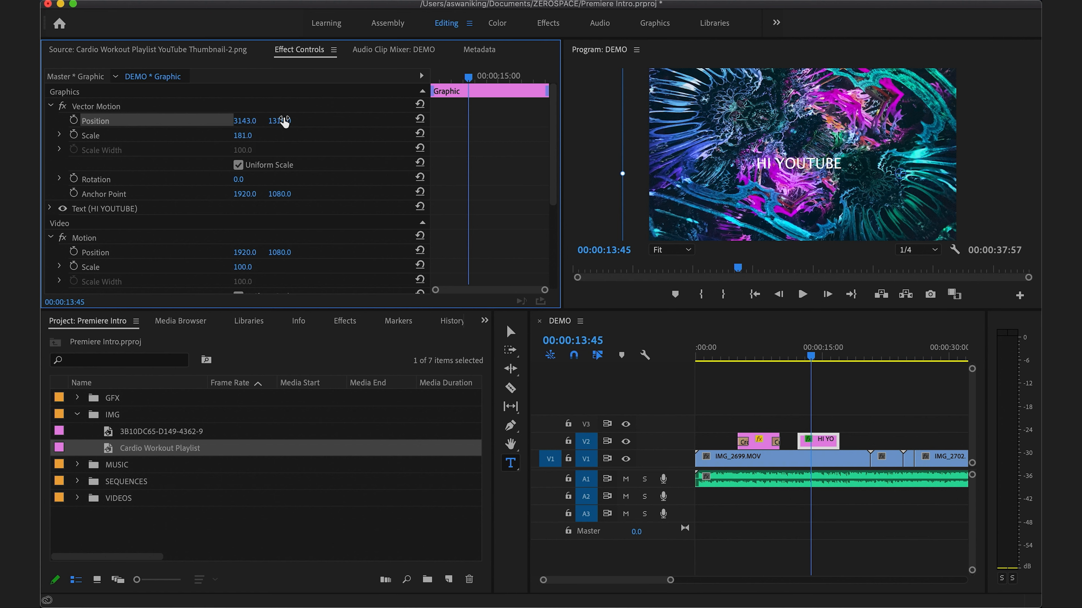
pyautogui.click(859, 409)
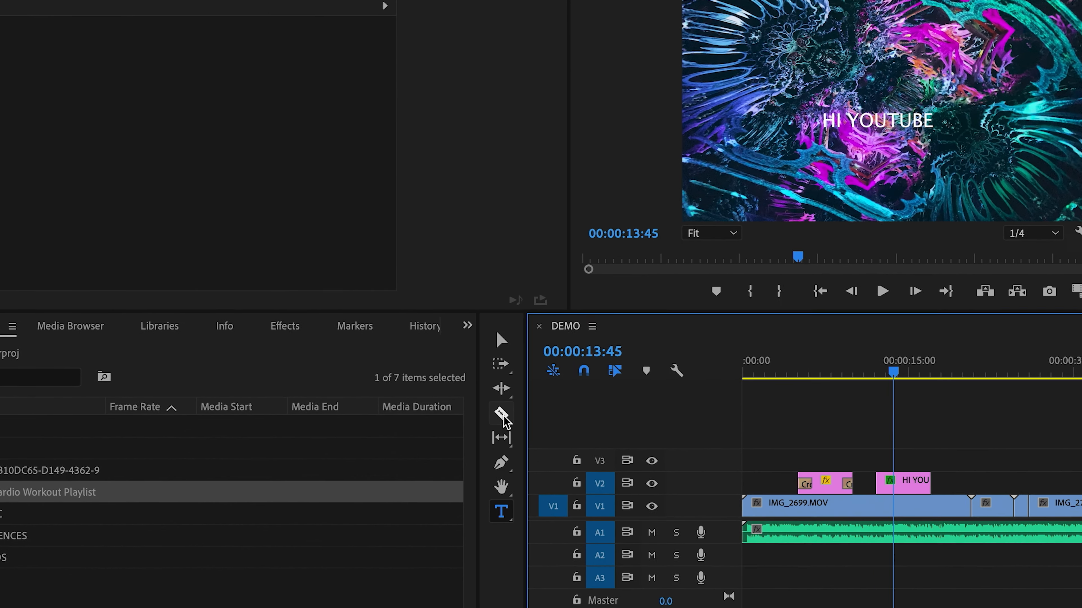
# Cut IMG_2699.MOV on V1 with the Razor at the start and end of the HI YOUTUBE graphic, then return to the Selection tool.
pyautogui.click(509, 390)
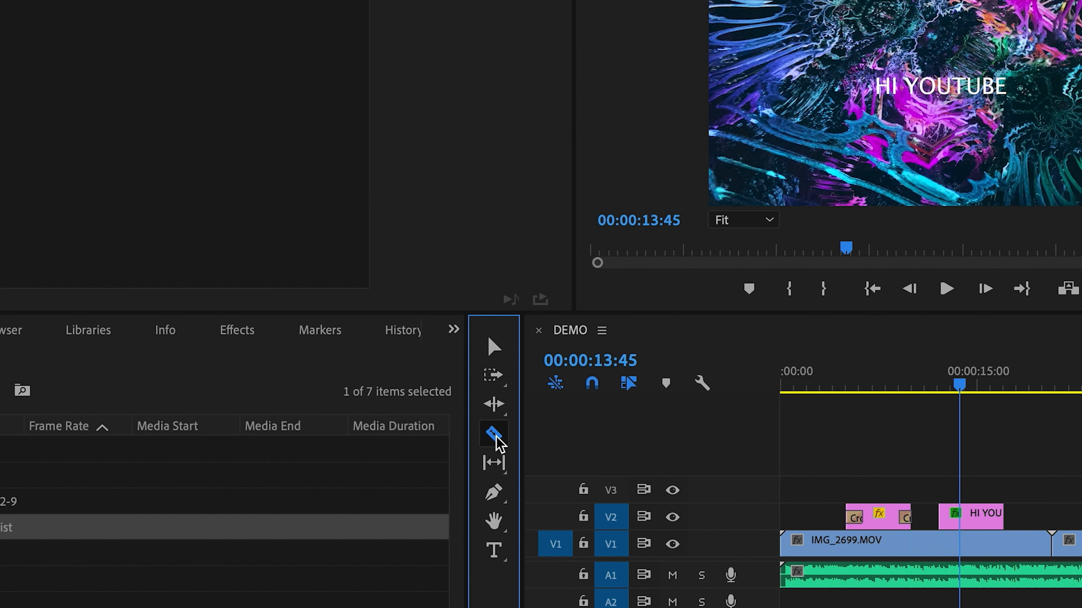
pyautogui.click(940, 544)
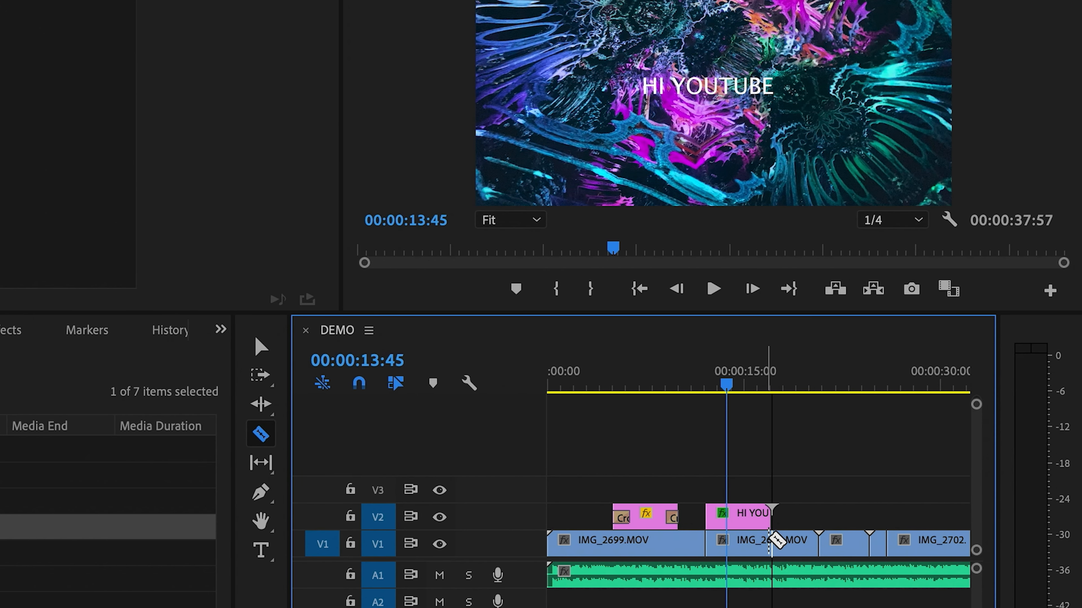
pyautogui.click(771, 545)
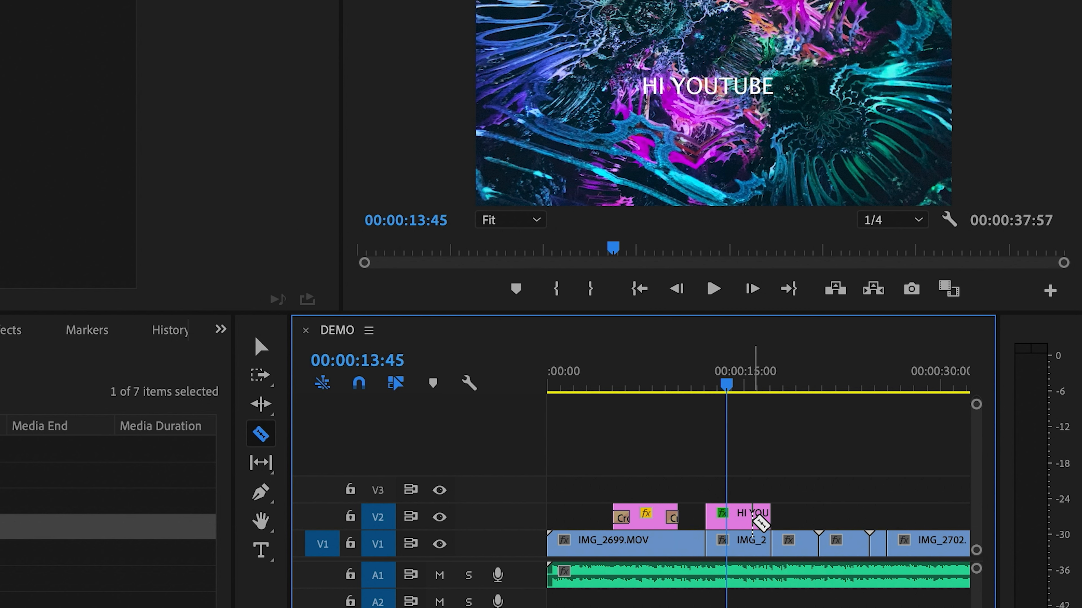
pyautogui.press('v')
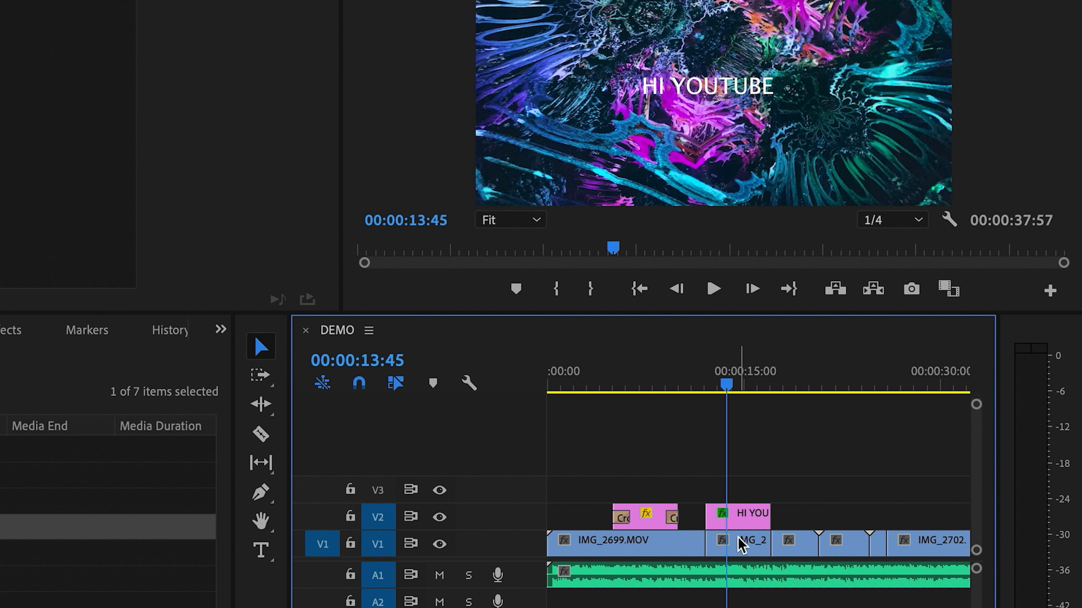
pyautogui.click(264, 343)
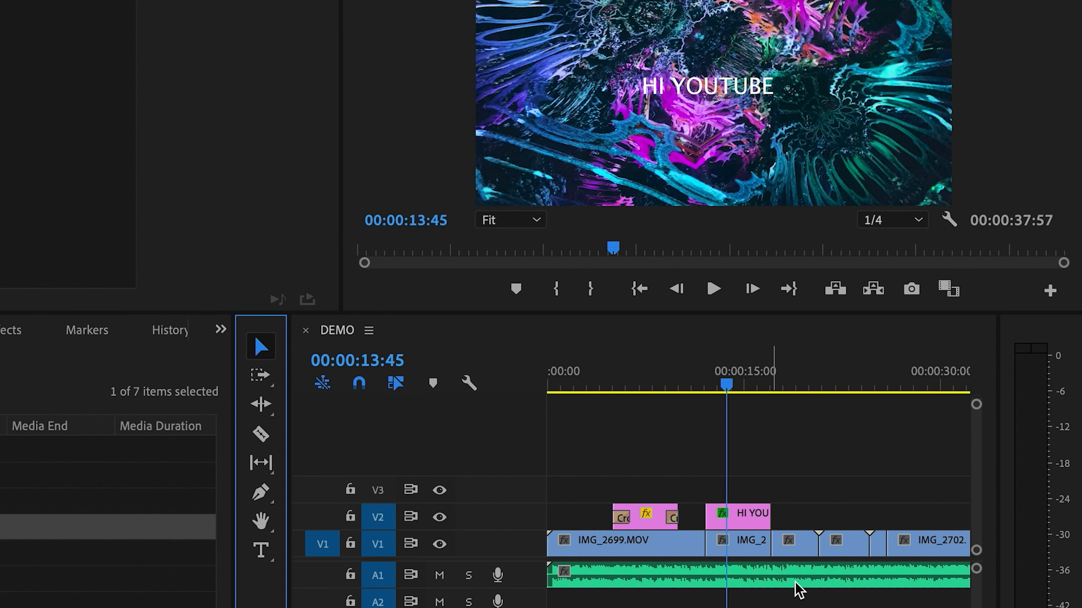
# Lower the opacity of the V1 segment beneath the HI YOUTUBE graphic to 58%.
pyautogui.click(743, 552)
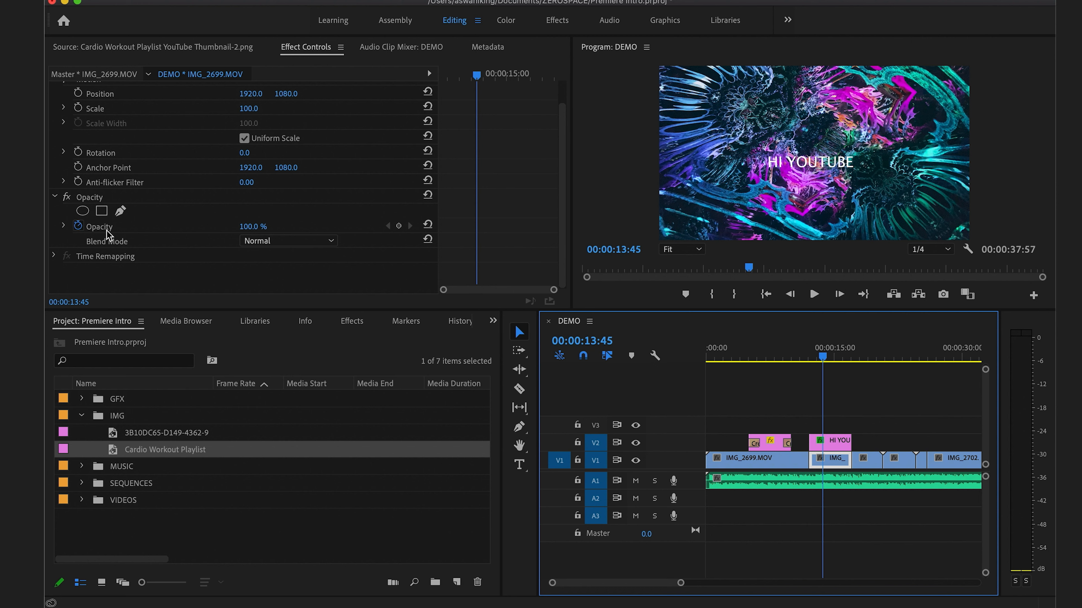
pyautogui.click(252, 226)
pyautogui.write('60')
pyautogui.press('Return')
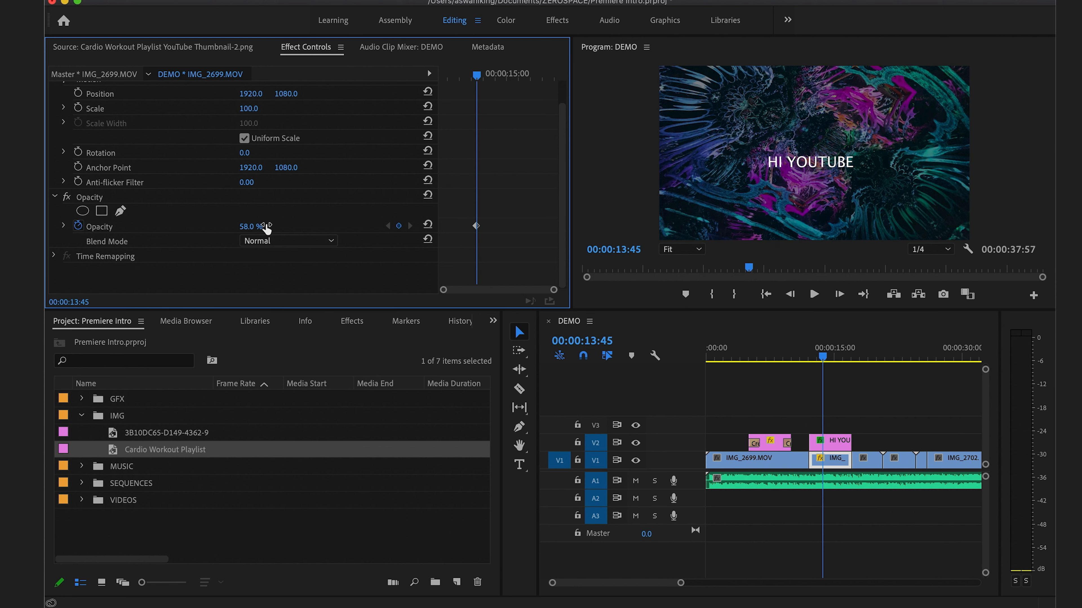
pyautogui.scroll(2, 299, 281)
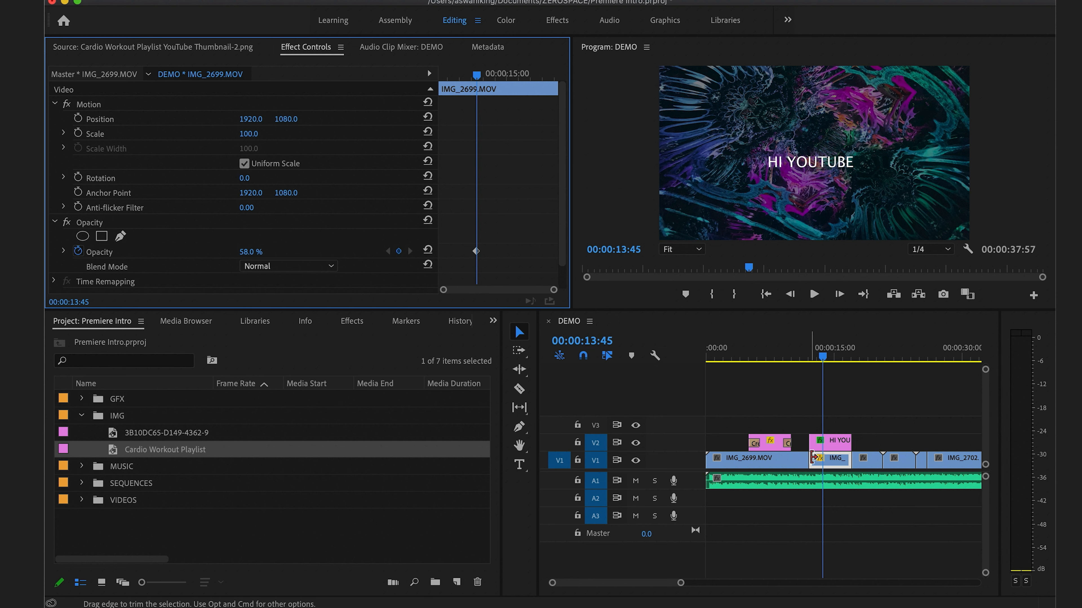
# Set the font of the HI YOUTUBE title text to aliens and cows.
pyautogui.click(835, 445)
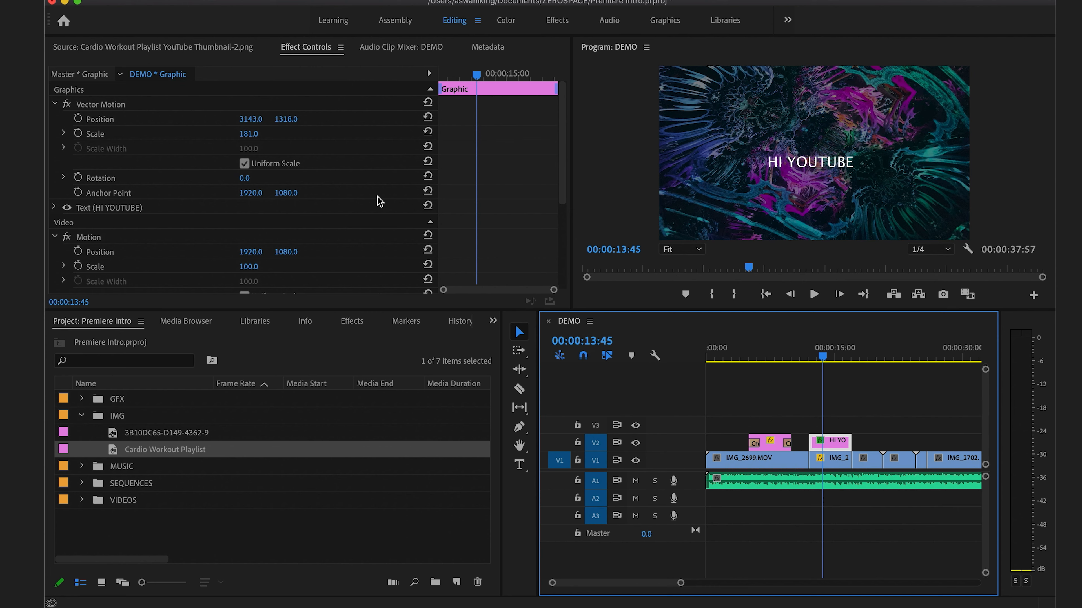
pyautogui.scroll(-2, 377, 189)
pyautogui.scroll(-5, 375, 188)
pyautogui.scroll(4, 374, 188)
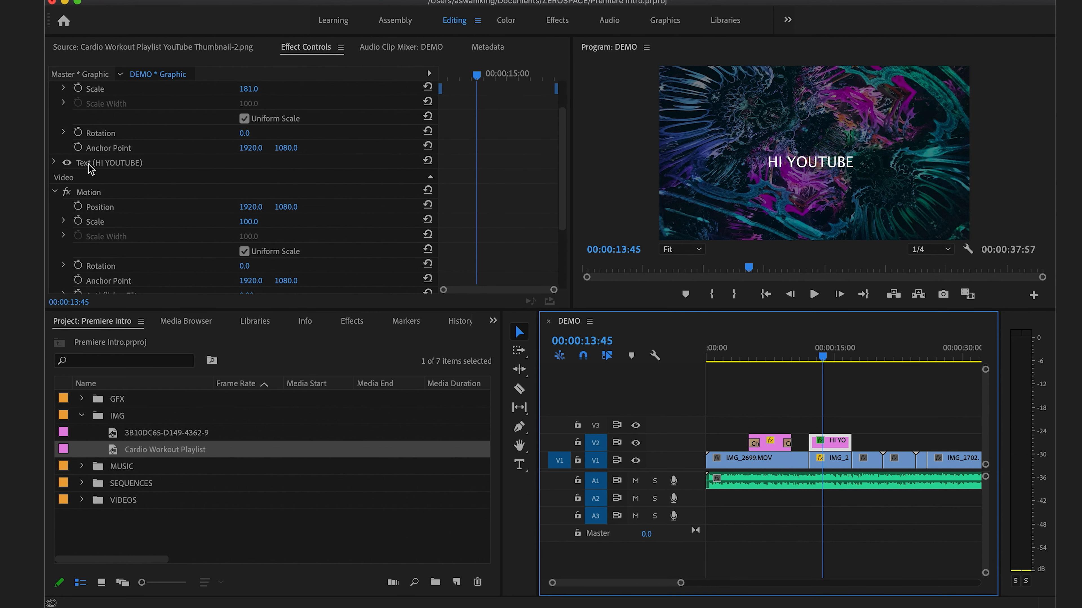
pyautogui.click(54, 163)
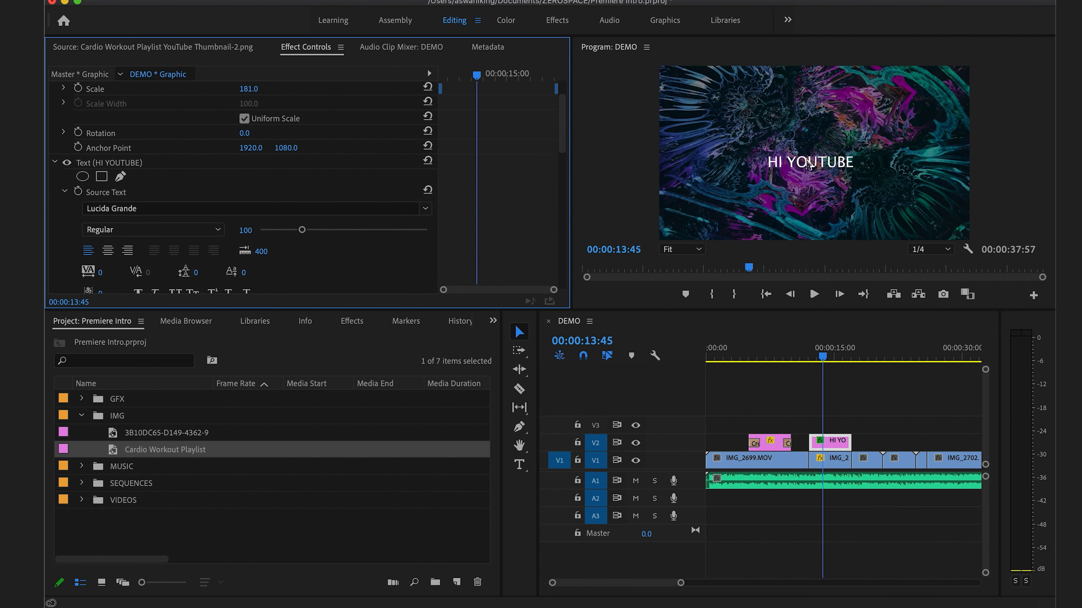
pyautogui.click(517, 468)
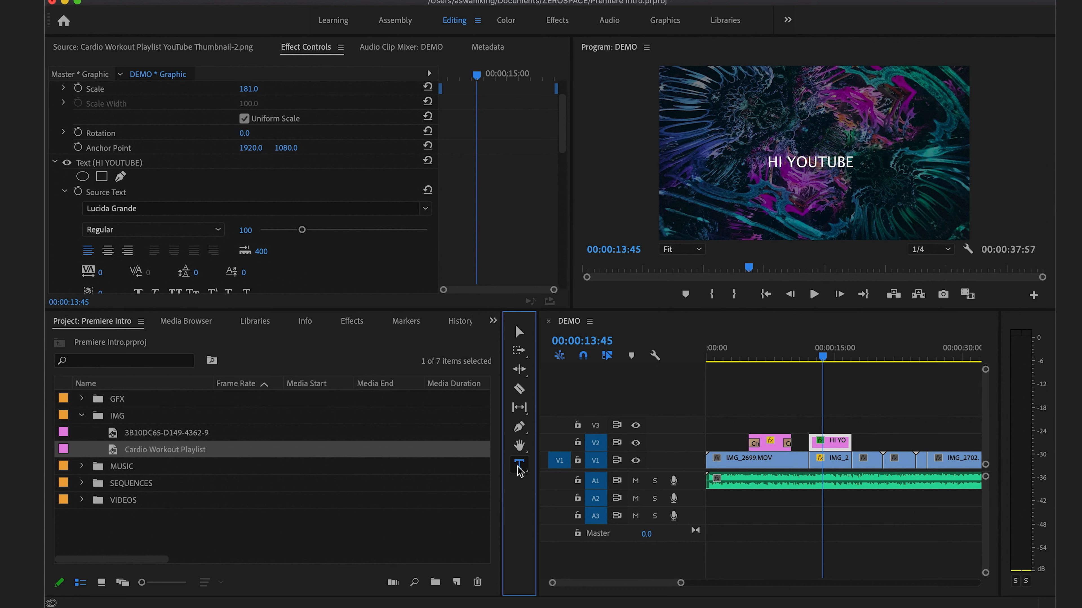
pyautogui.click(823, 165)
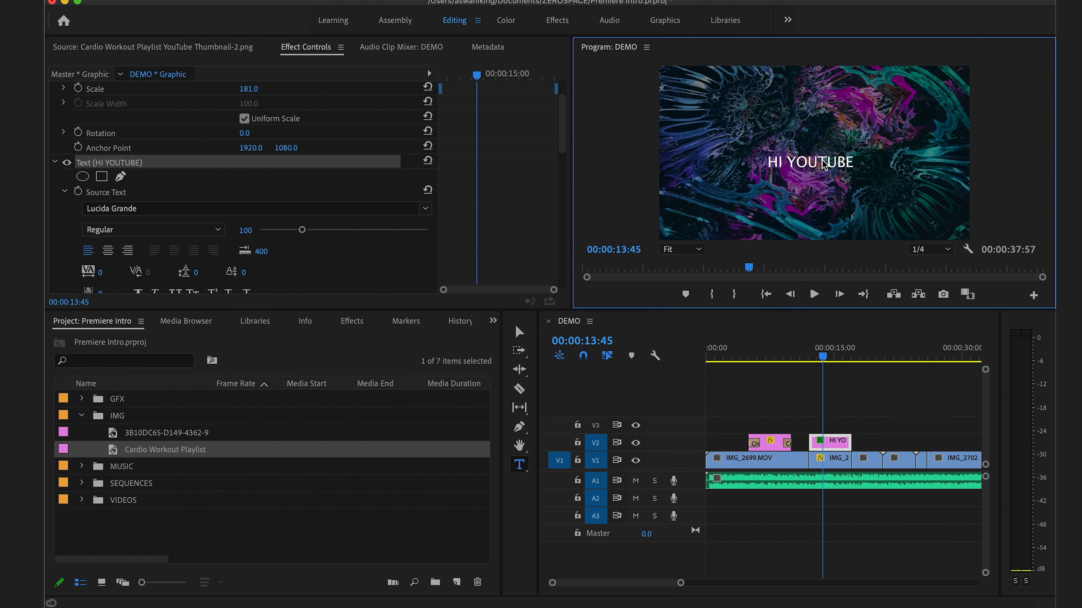
pyautogui.press('super+a')
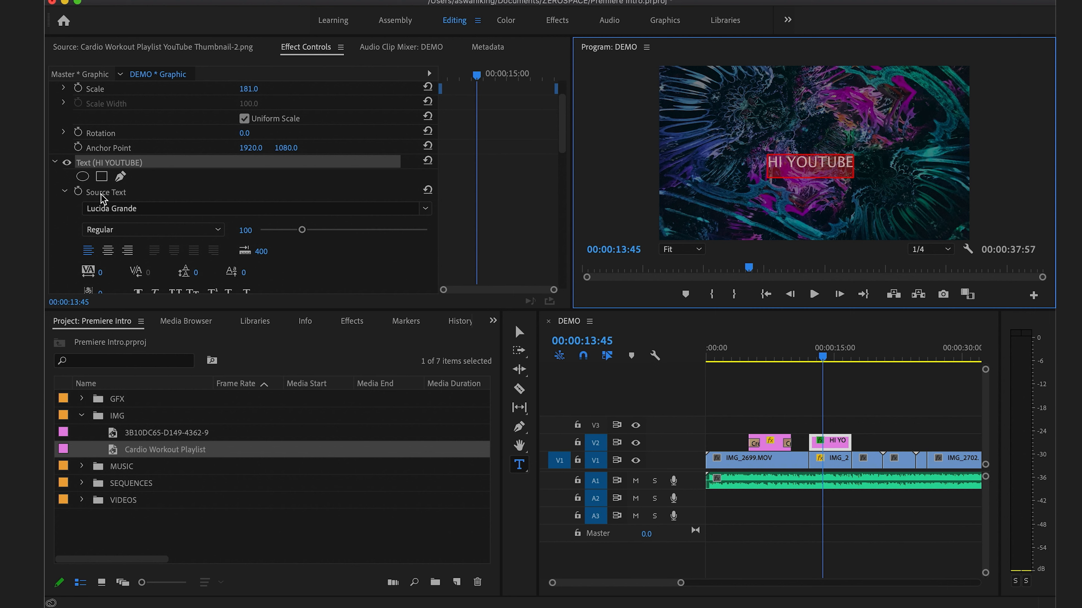
pyautogui.click(426, 209)
pyautogui.scroll(20, 213, 326)
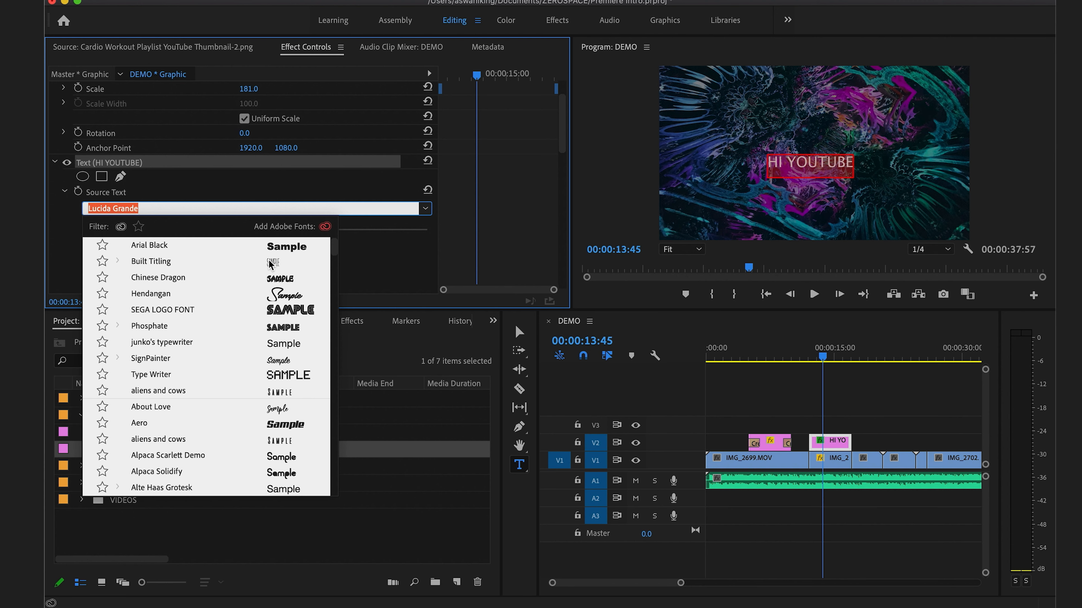
pyautogui.click(283, 394)
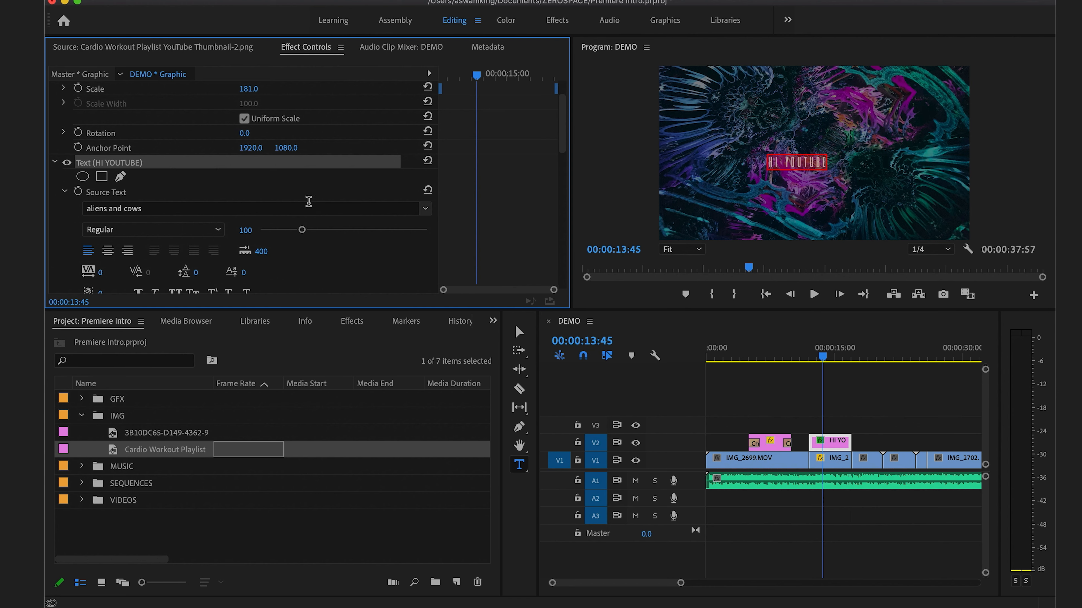
# Increase the font size of the HI YOUTUBE text to 168.
pyautogui.scroll(-3, 310, 200)
pyautogui.scroll(-1, 310, 200)
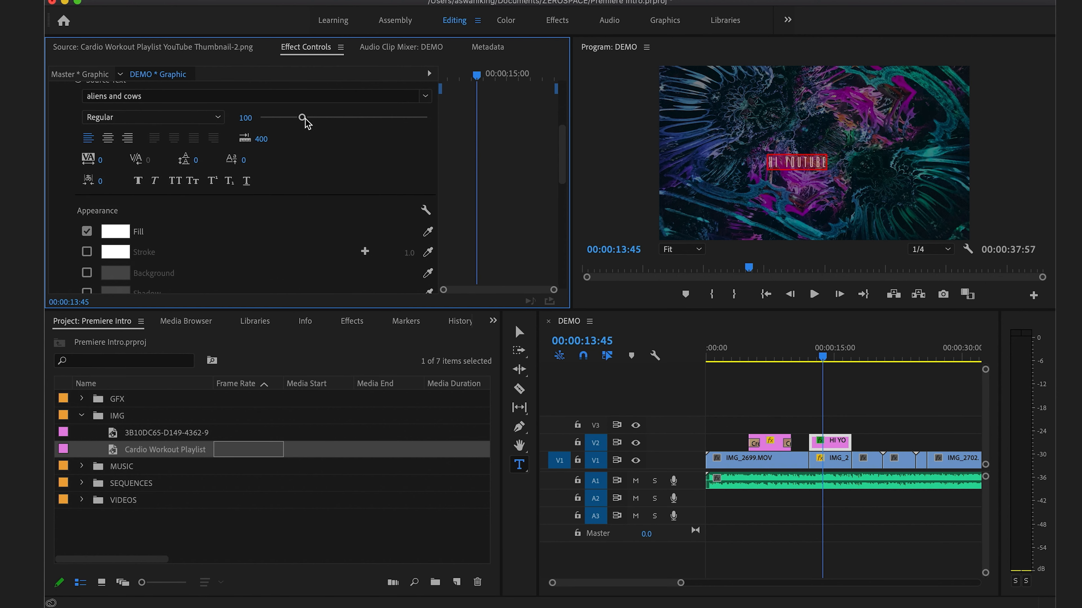
pyautogui.moveTo(304, 120); pyautogui.dragTo(331, 123)
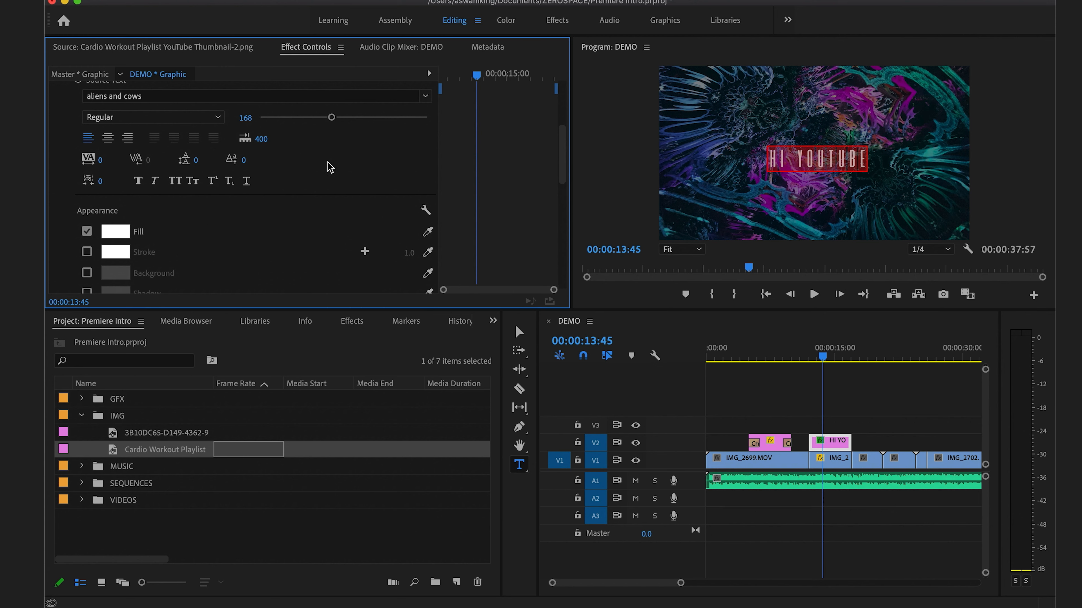
# Try out red and green shades for the HI YOUTUBE text fill, ending on dark green 3F5F3A.
pyautogui.scroll(-5, 329, 167)
pyautogui.scroll(8, 327, 166)
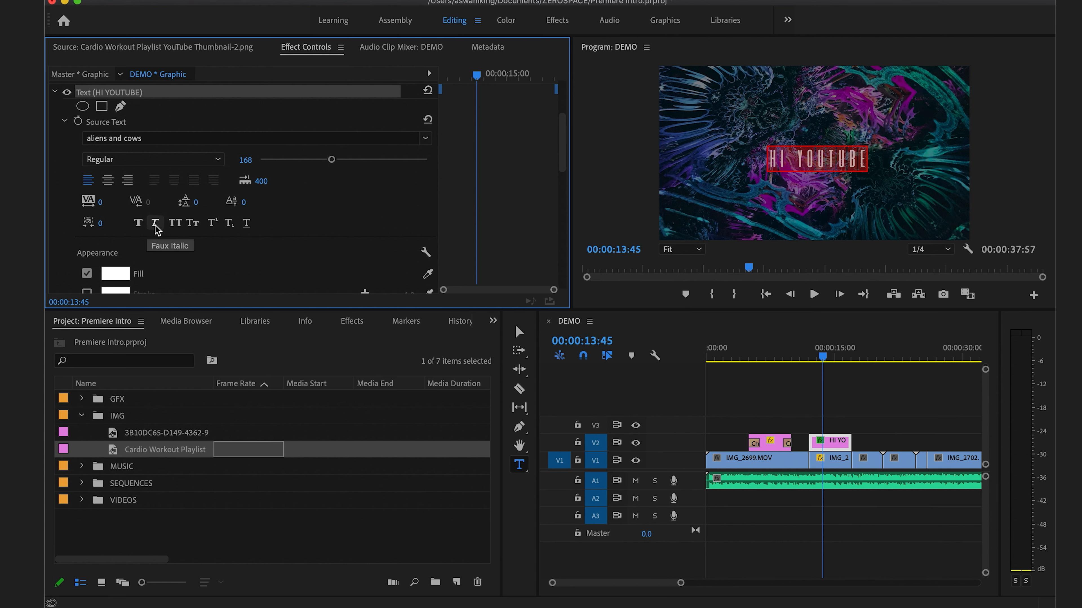
pyautogui.scroll(-5, 240, 276)
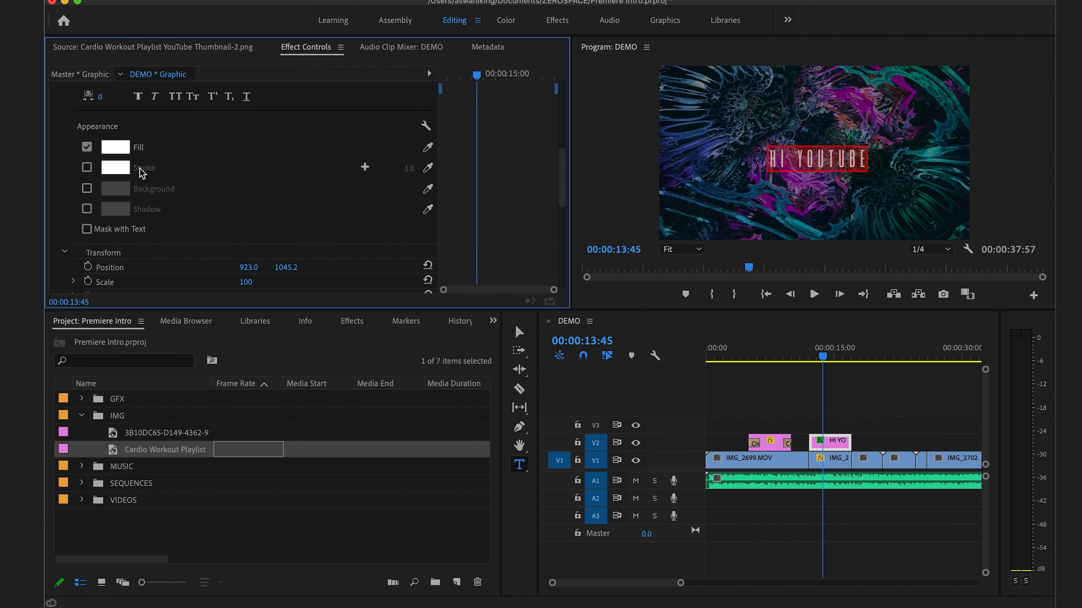
pyautogui.click(114, 151)
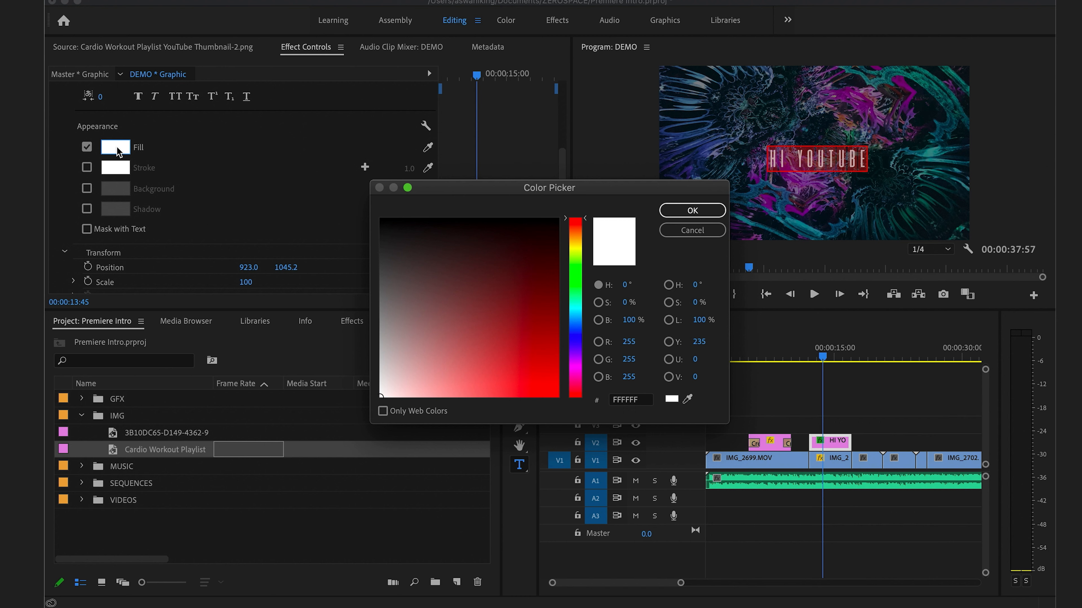
pyautogui.click(537, 358)
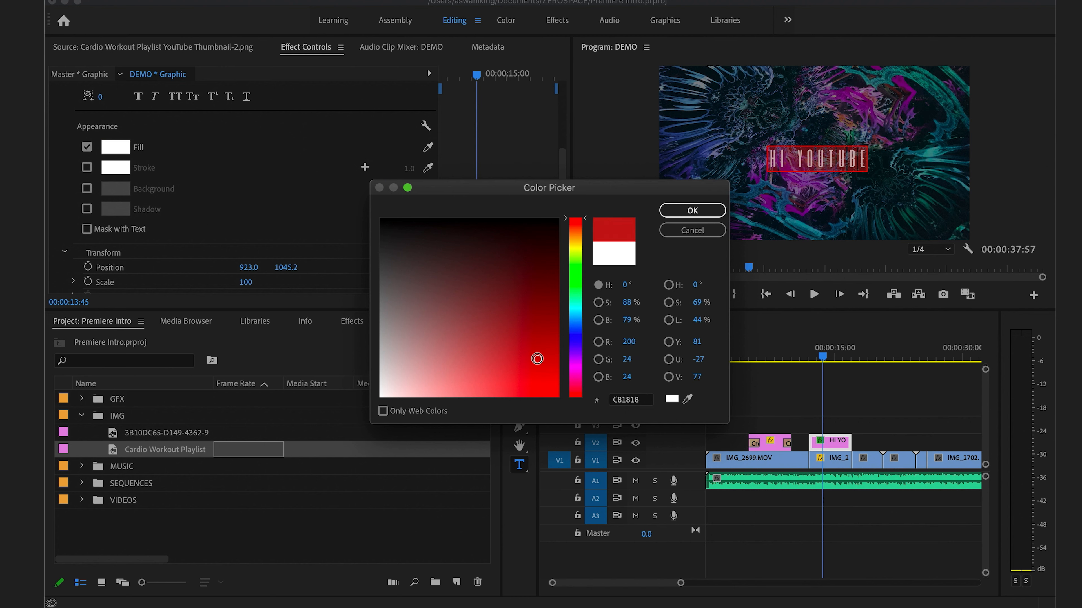
pyautogui.click(484, 324)
pyautogui.click(575, 274)
pyautogui.click(527, 300)
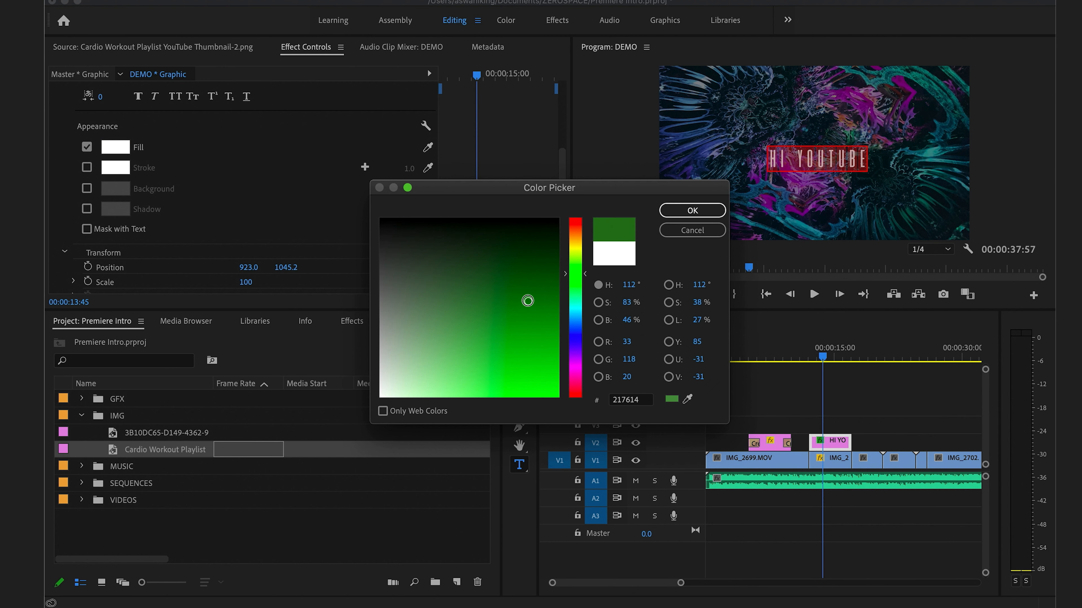
pyautogui.click(517, 352)
pyautogui.click(502, 349)
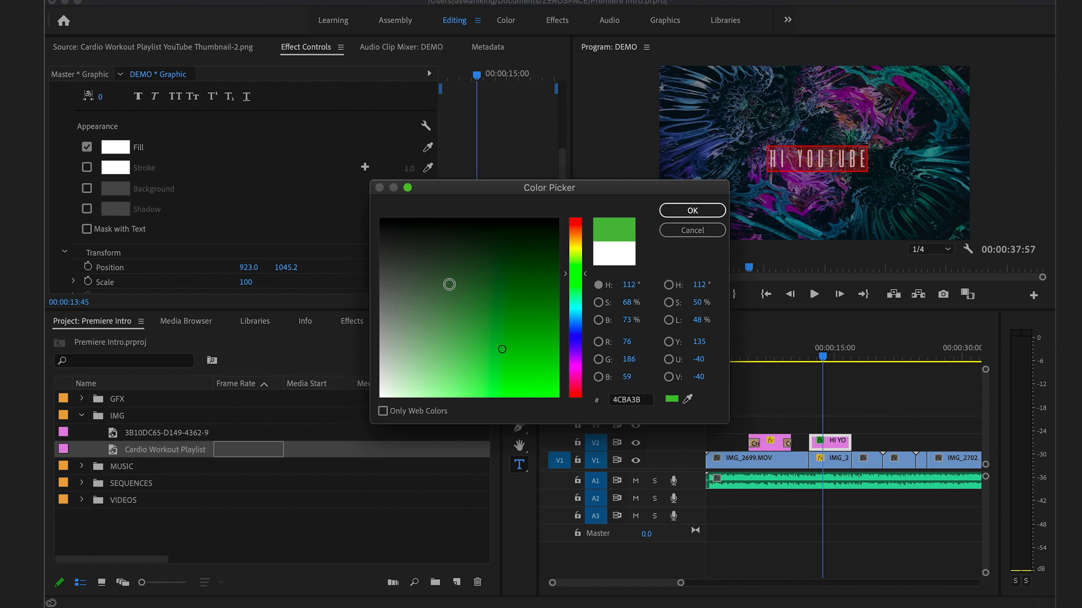
pyautogui.click(448, 284)
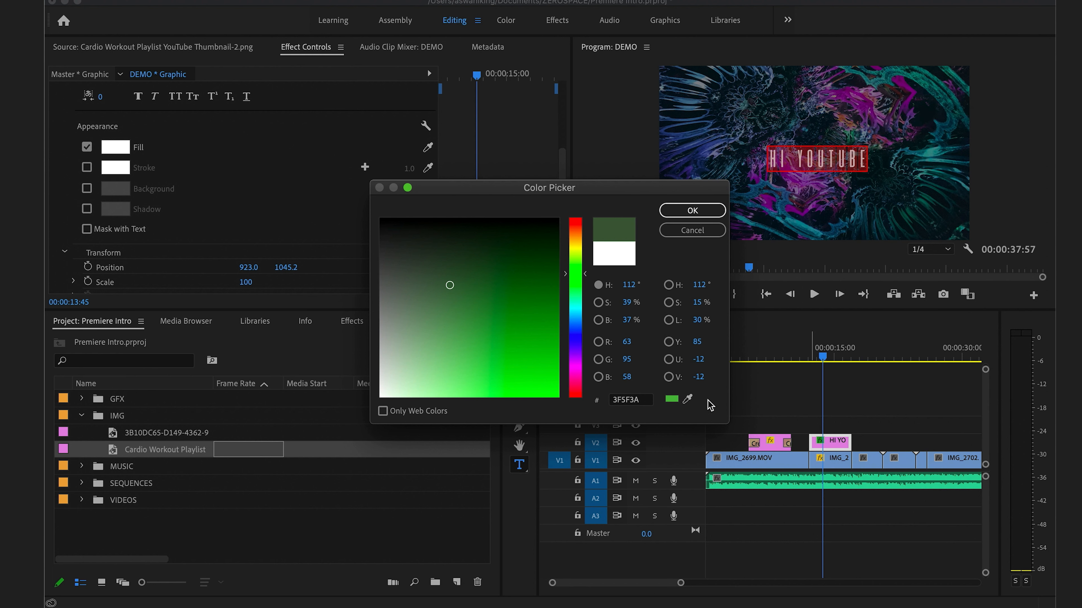
# Sample dark purple 4C1949 from the video frame with the eyedropper and apply it as the text fill.
pyautogui.click(687, 399)
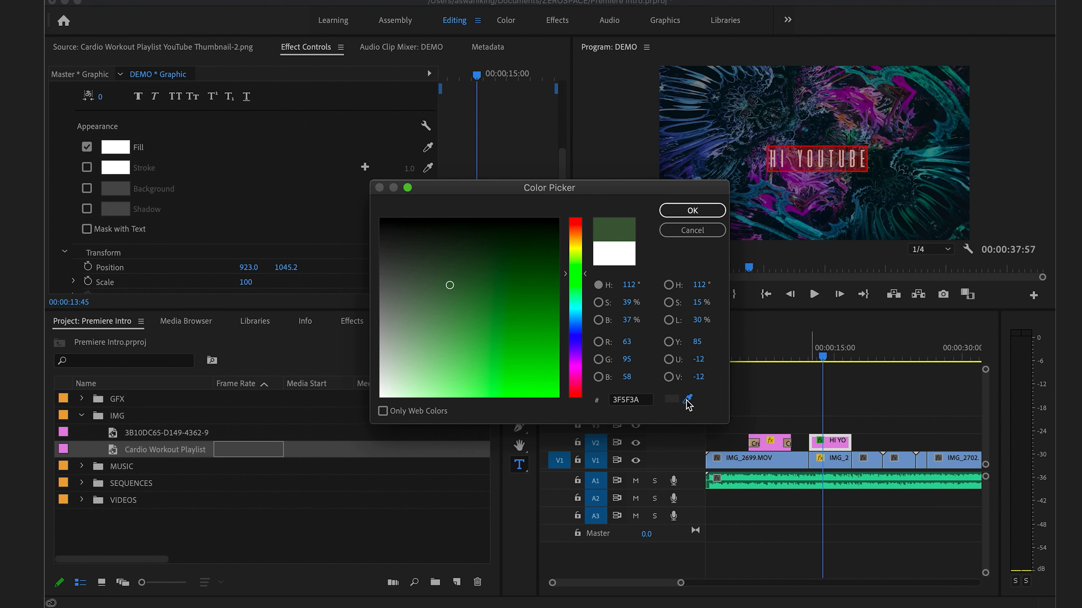
pyautogui.click(869, 105)
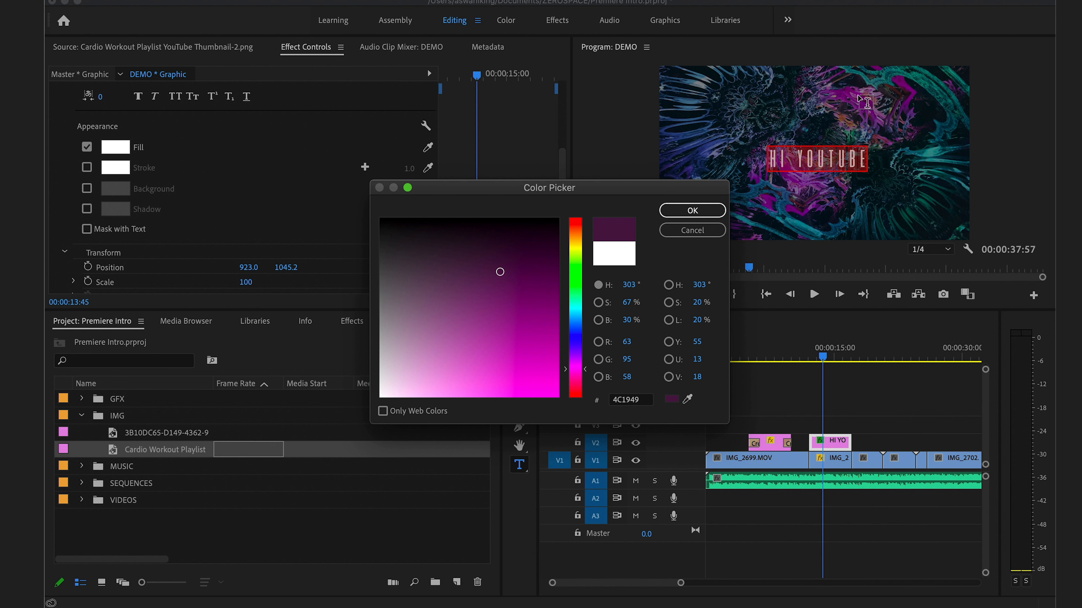
pyautogui.click(686, 211)
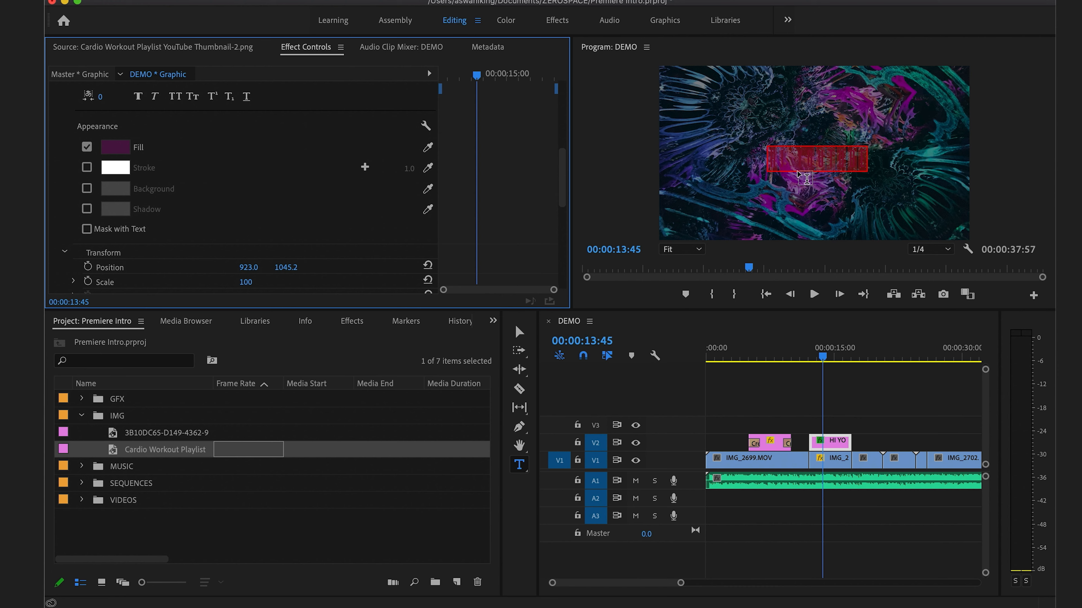
# Set the HI YOUTUBE text fill to white, FFFFFF.
pyautogui.click(127, 152)
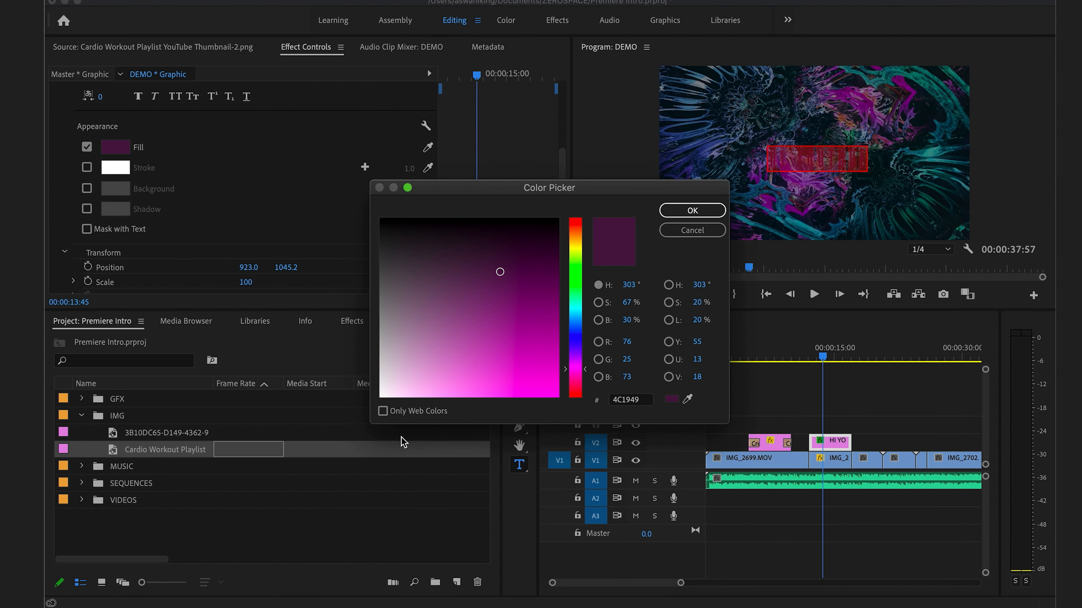
pyautogui.moveTo(382, 389); pyautogui.dragTo(337, 425)
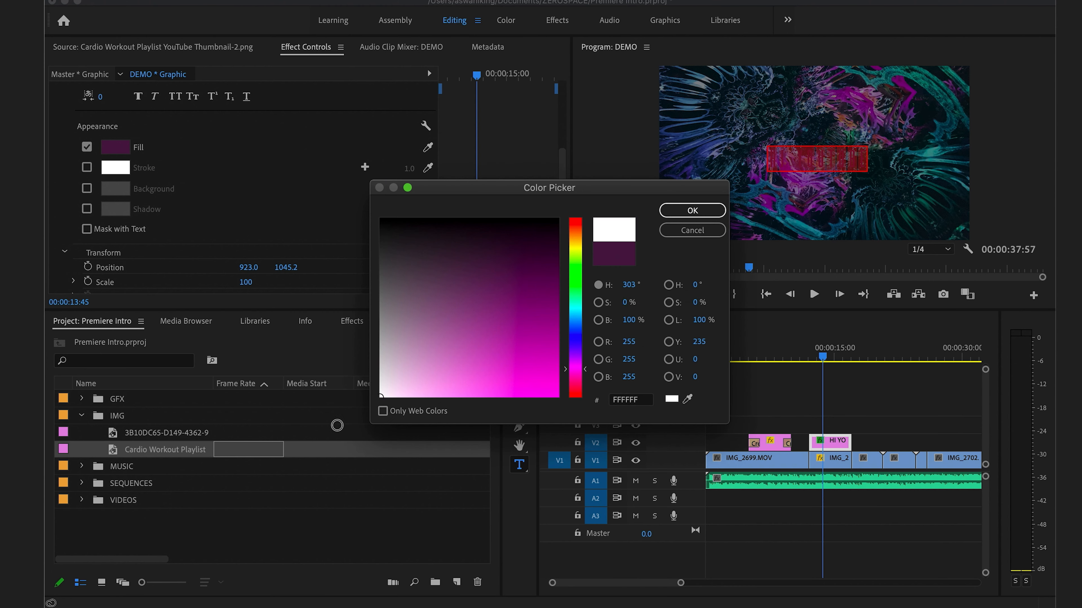
pyautogui.click(691, 210)
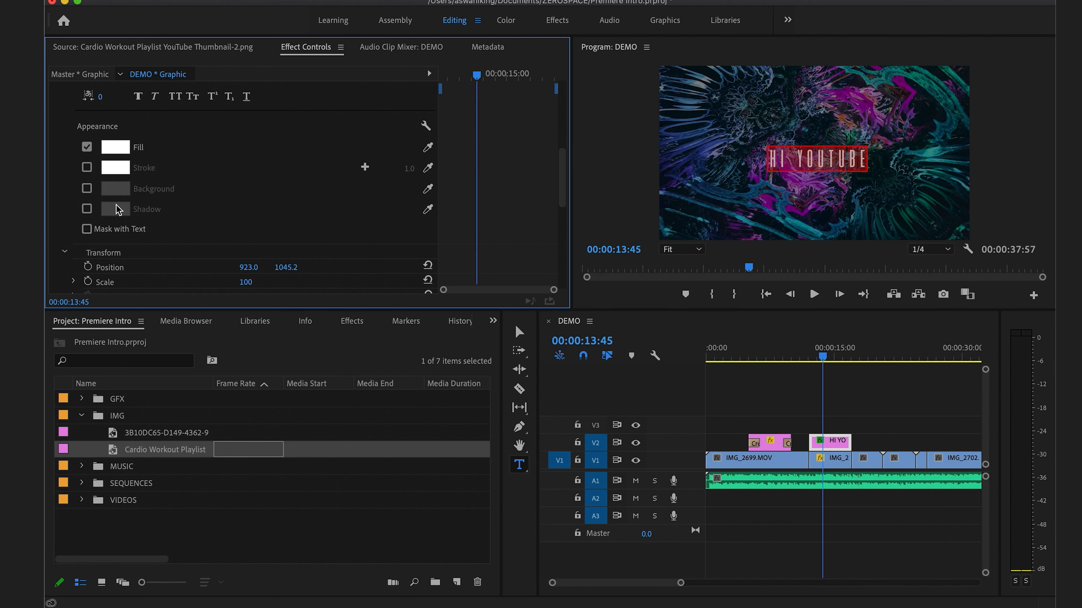
# Enable a shadow on the HI YOUTUBE text and set its colour to golden yellow DEB81C.
pyautogui.click(86, 209)
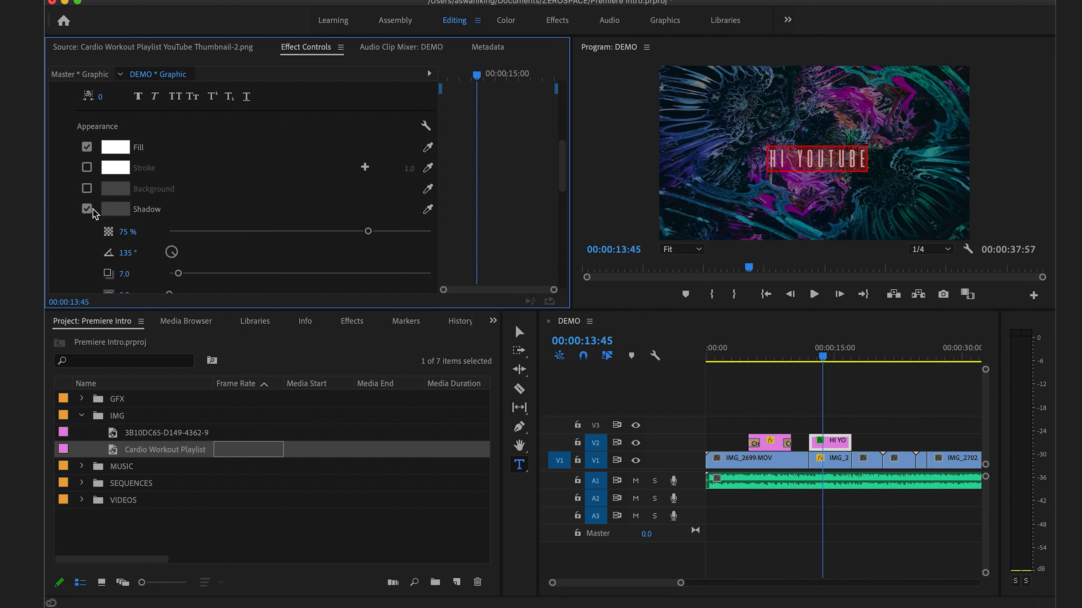
pyautogui.scroll(-4, 268, 205)
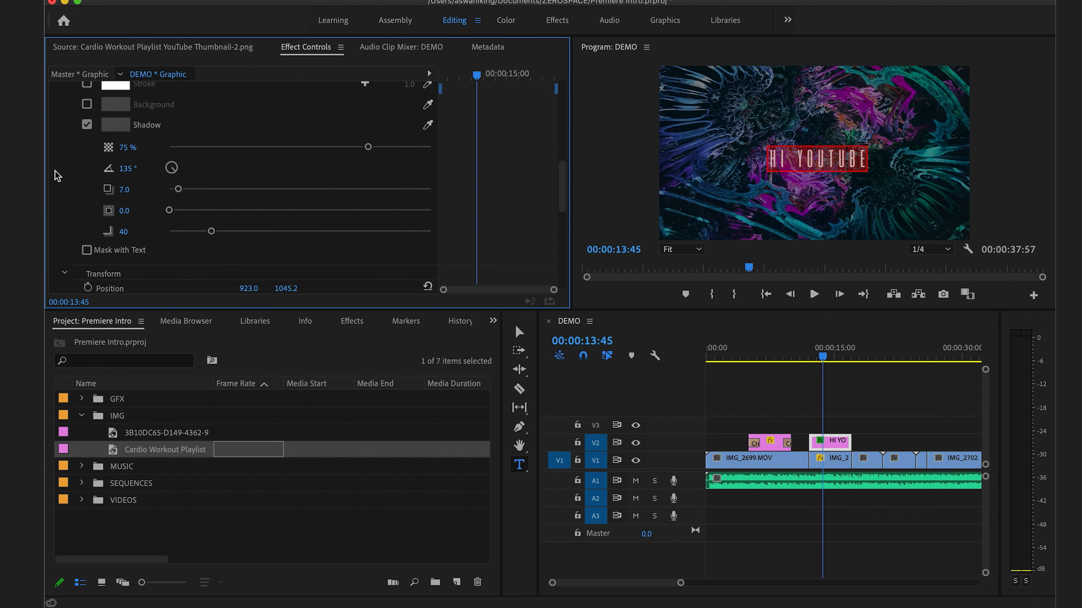
pyautogui.click(114, 125)
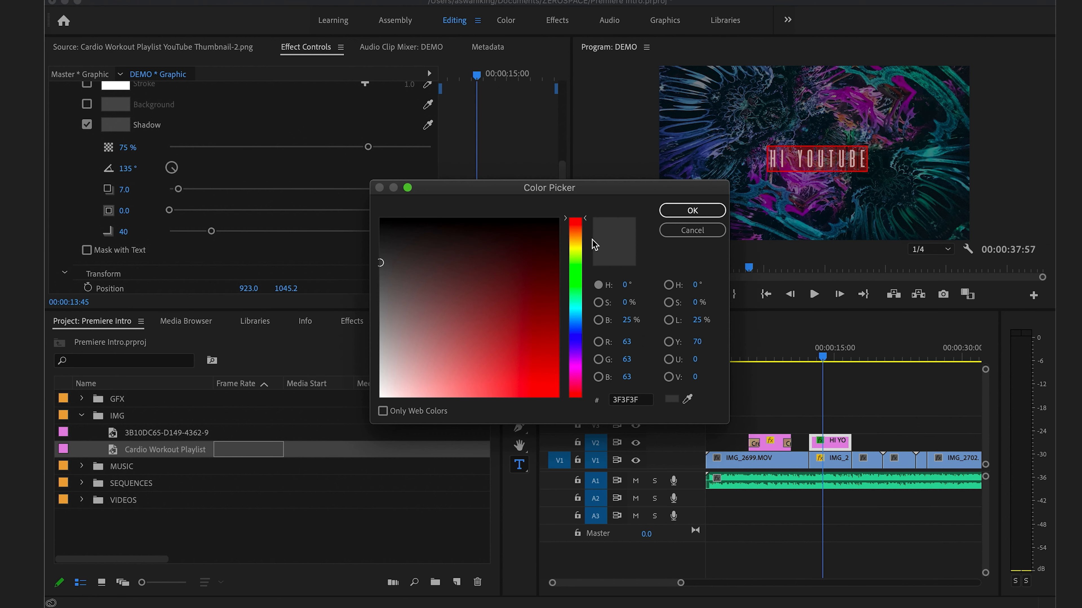
pyautogui.click(579, 243)
pyautogui.click(536, 374)
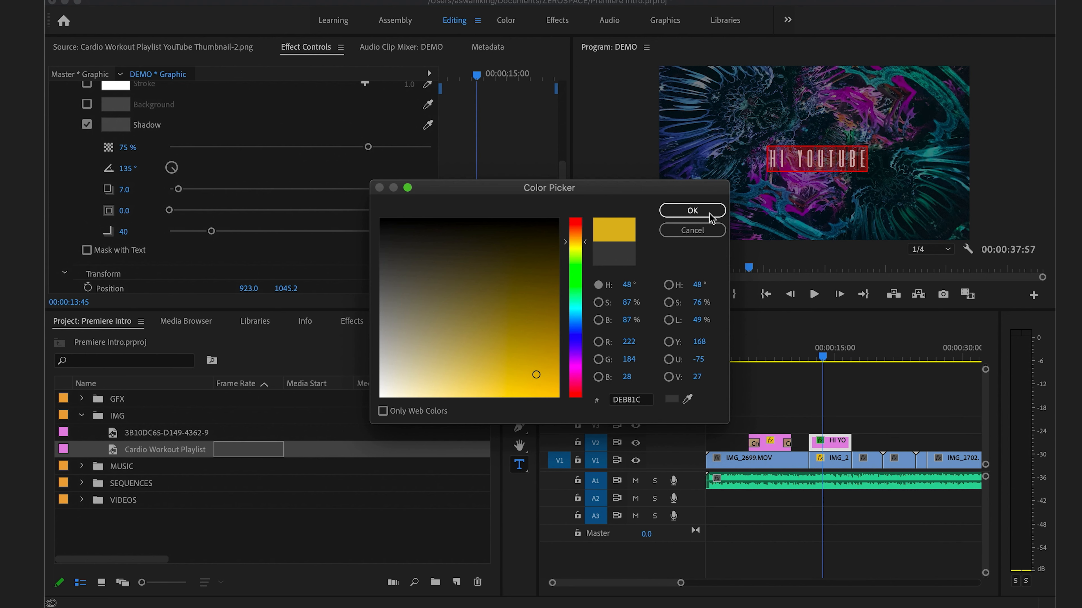
pyautogui.click(692, 210)
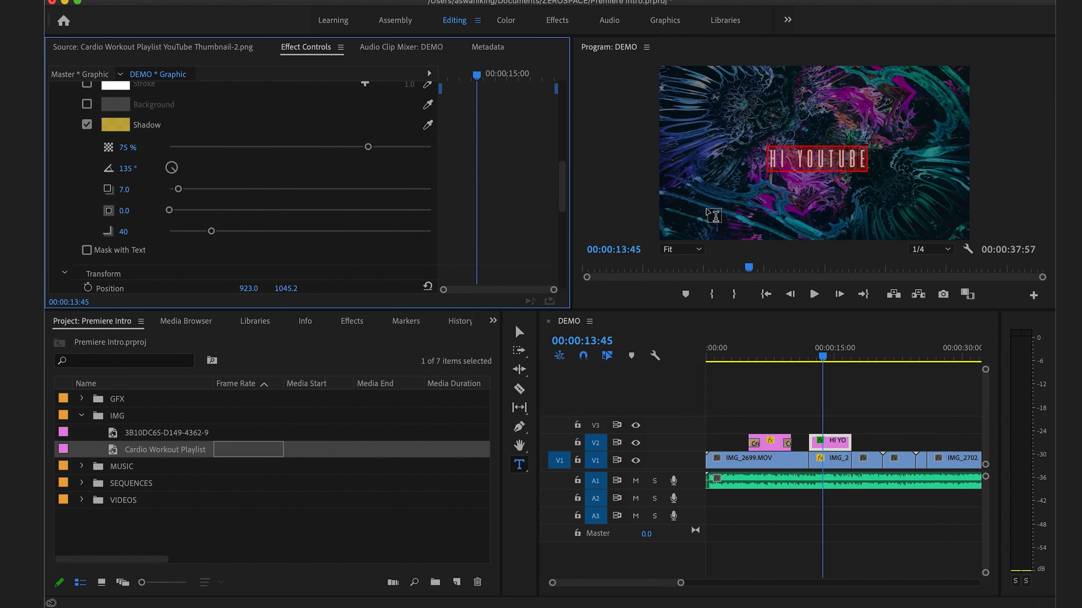
# Adjust the opacity of the title text's shadow to 79%.
pyautogui.click(311, 147)
pyautogui.moveTo(310, 149); pyautogui.dragTo(269, 147)
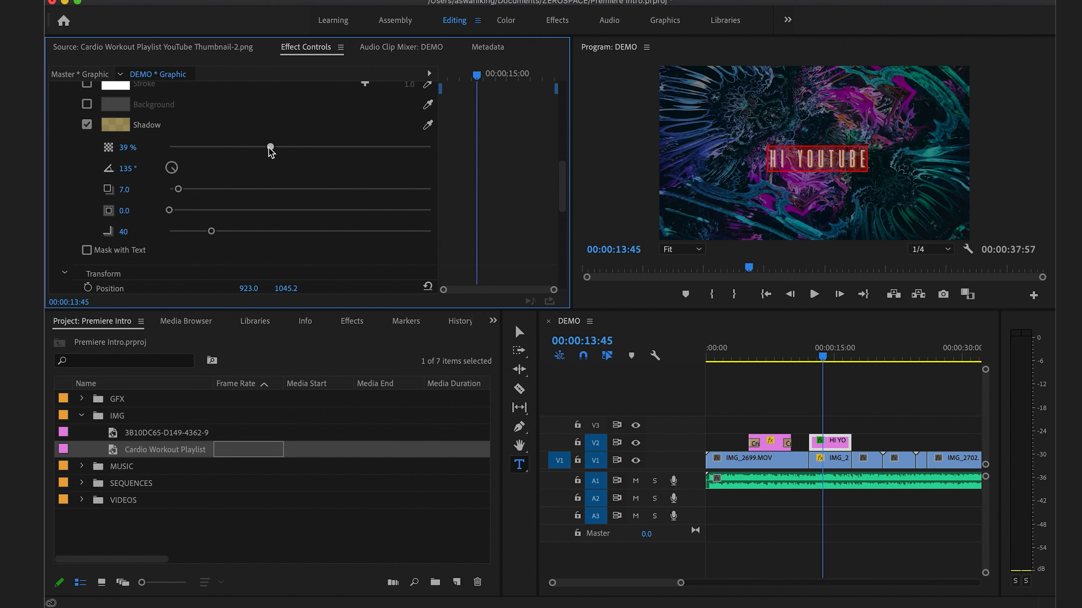
pyautogui.click(315, 147)
pyautogui.click(356, 147)
pyautogui.click(374, 147)
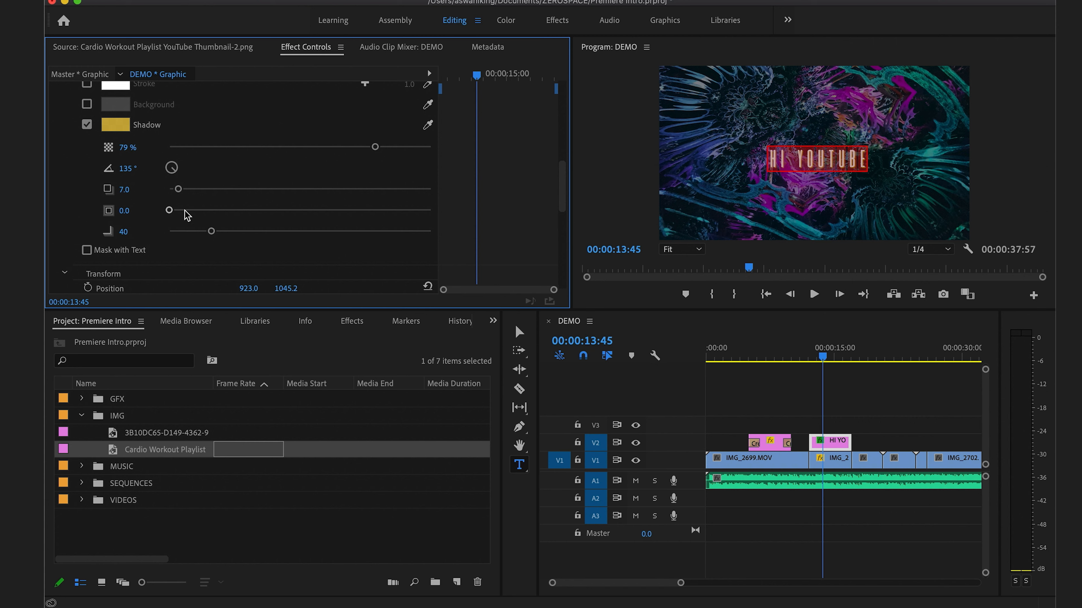
# Set the text shadow's blur to 92 and its size to 17.7, checking the title at 75% preview magnification.
pyautogui.click(233, 231)
pyautogui.click(270, 211)
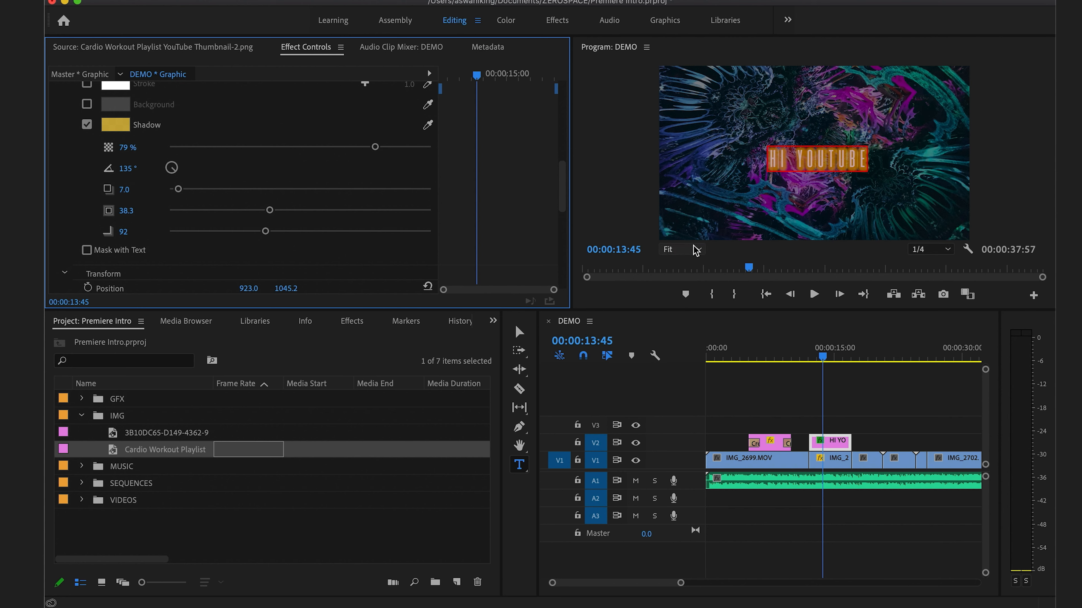
pyautogui.click(681, 249)
pyautogui.click(686, 330)
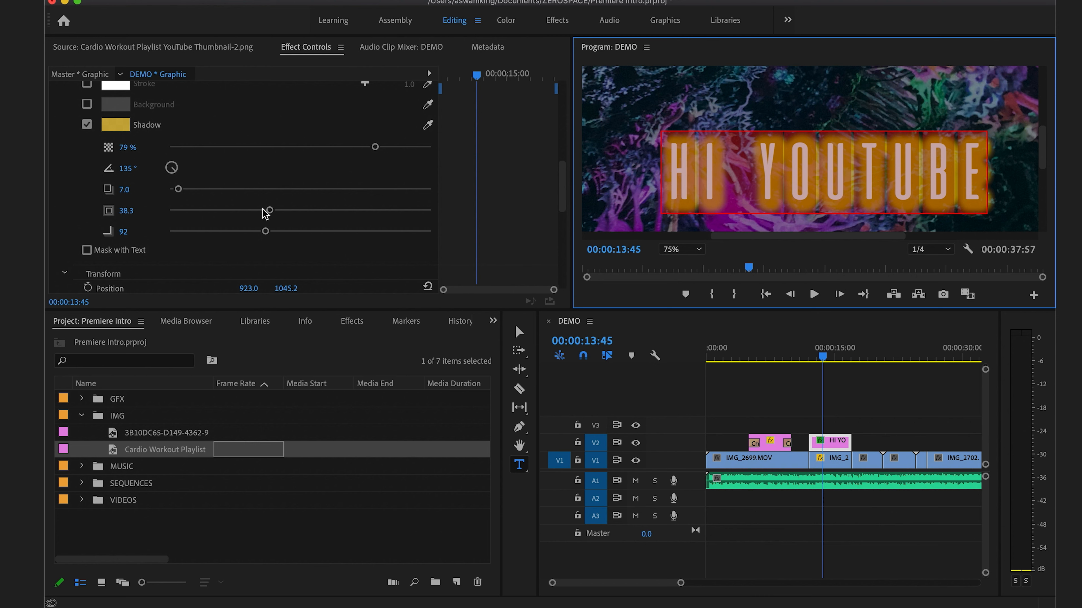
pyautogui.click(301, 210)
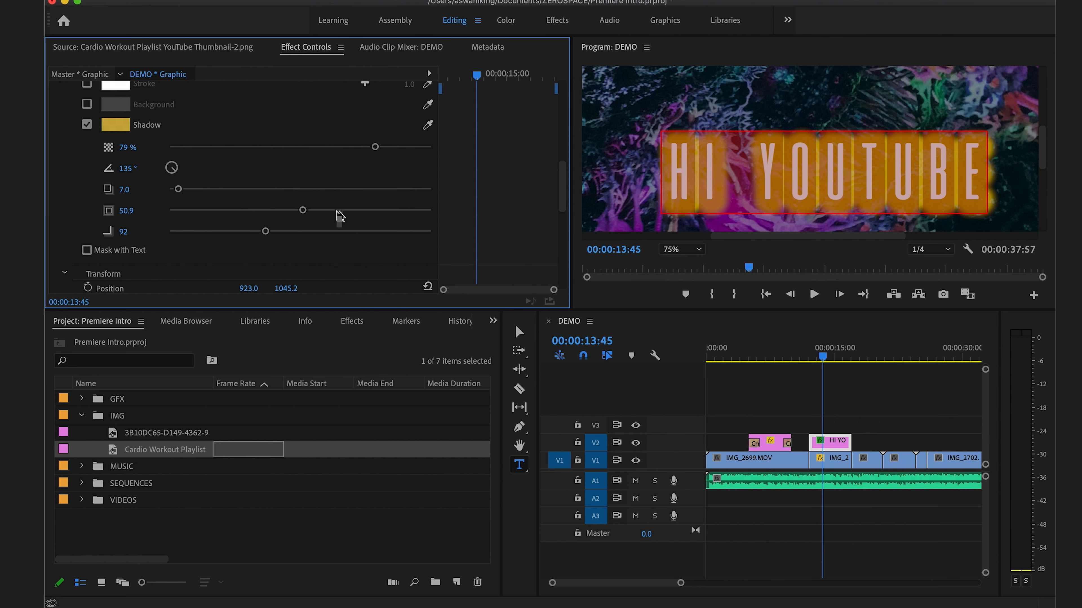
pyautogui.click(357, 210)
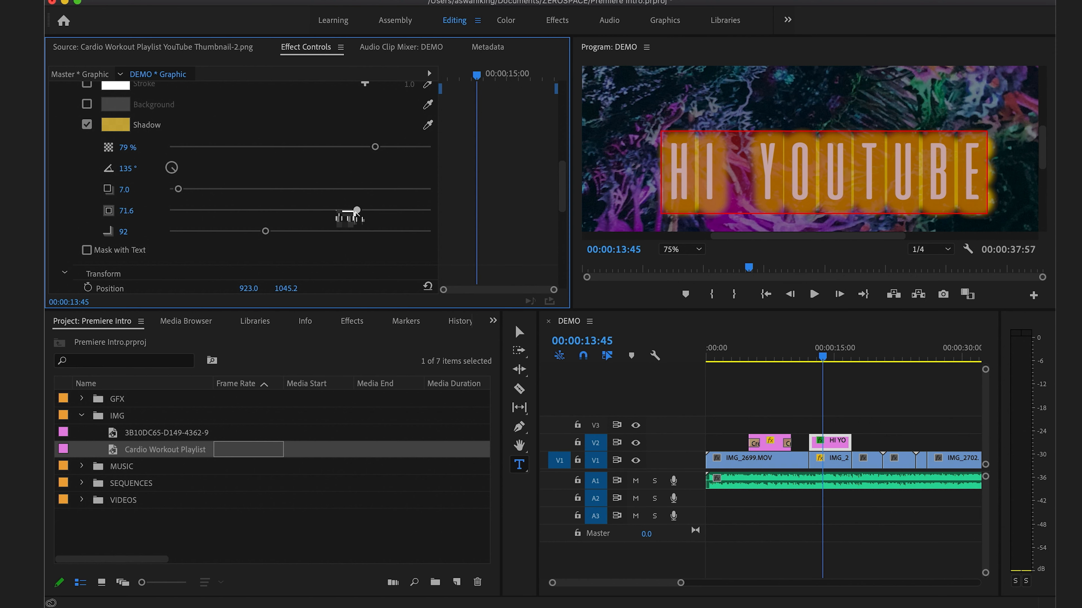
pyautogui.click(215, 209)
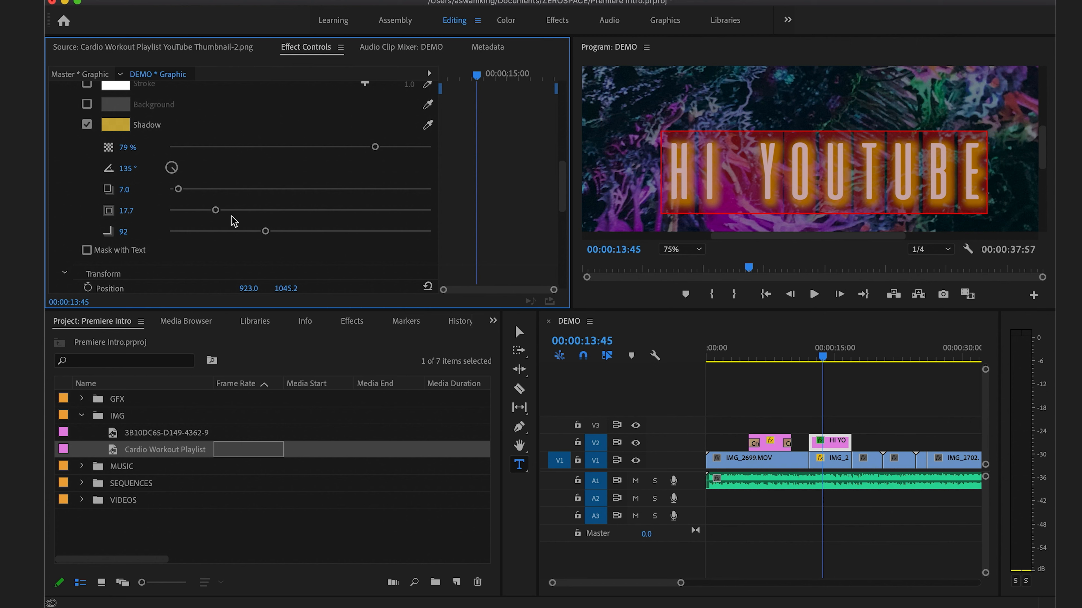
# Set the title shadow's size to 12.3 and its opacity to 67%, comparing the text with the shadow off and on.
pyautogui.click(202, 210)
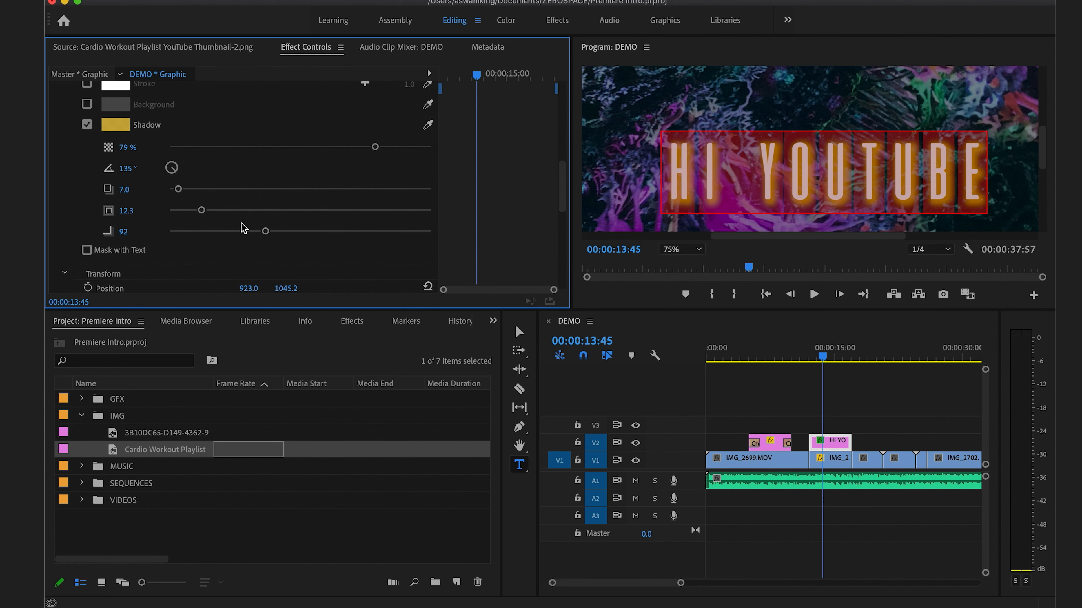
pyautogui.moveTo(290, 146); pyautogui.dragTo(216, 147)
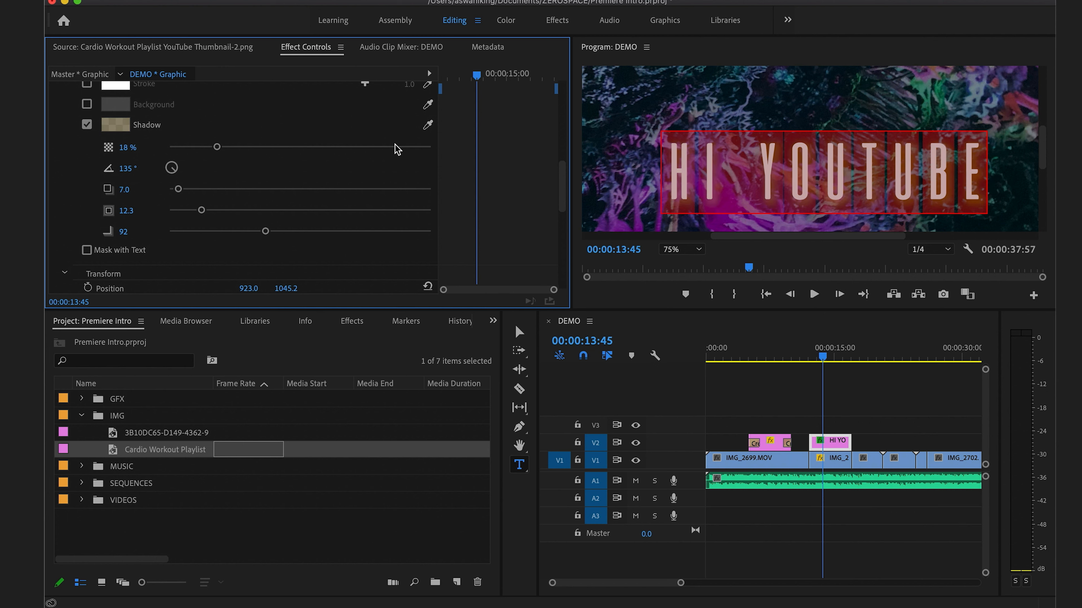
pyautogui.moveTo(383, 146); pyautogui.dragTo(345, 146)
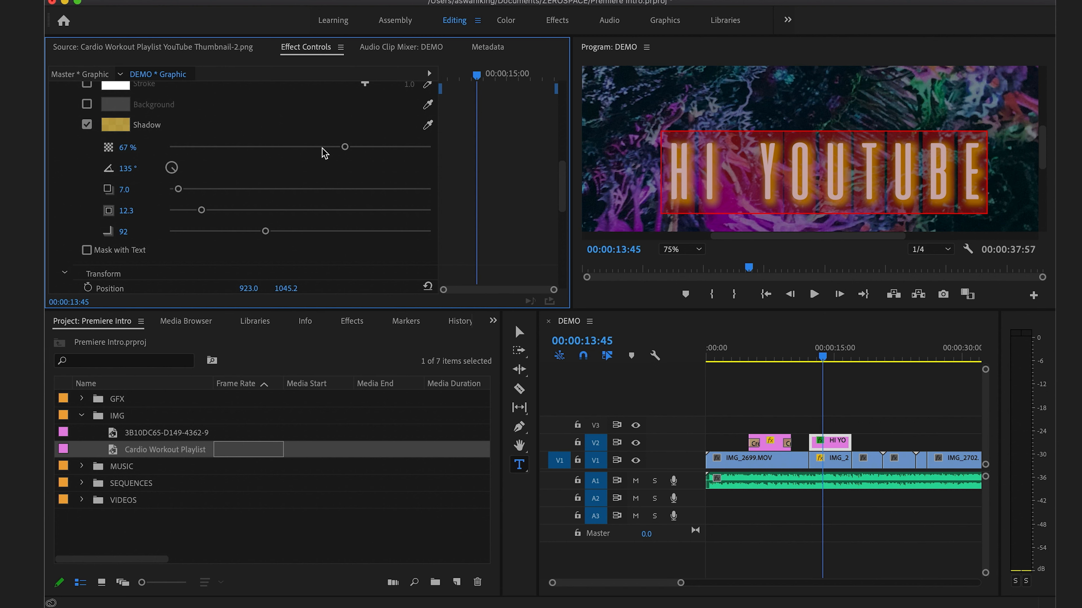
pyautogui.click(87, 124)
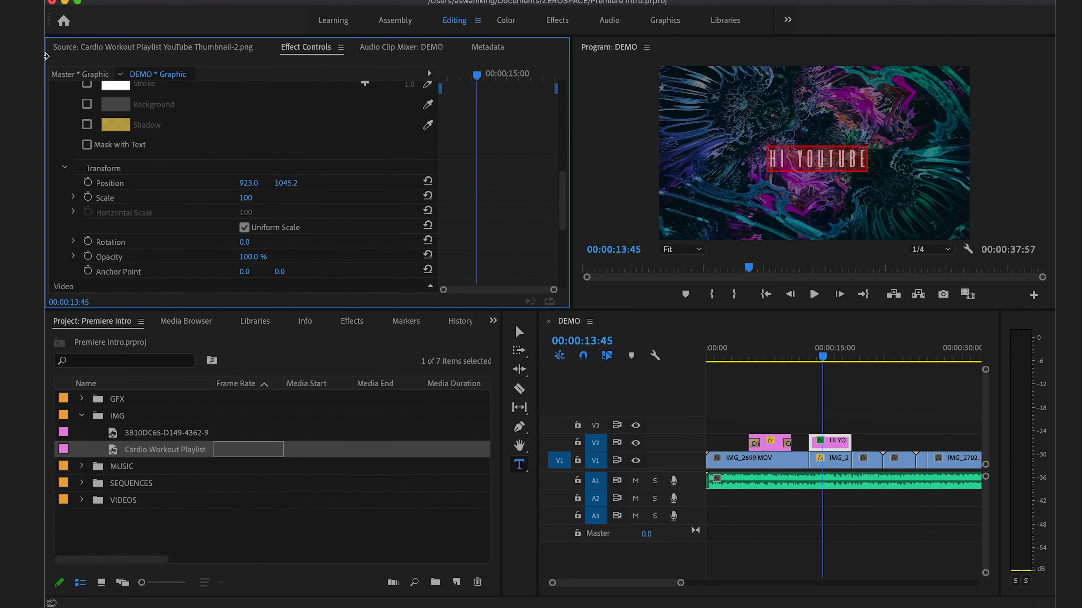
pyautogui.click(88, 123)
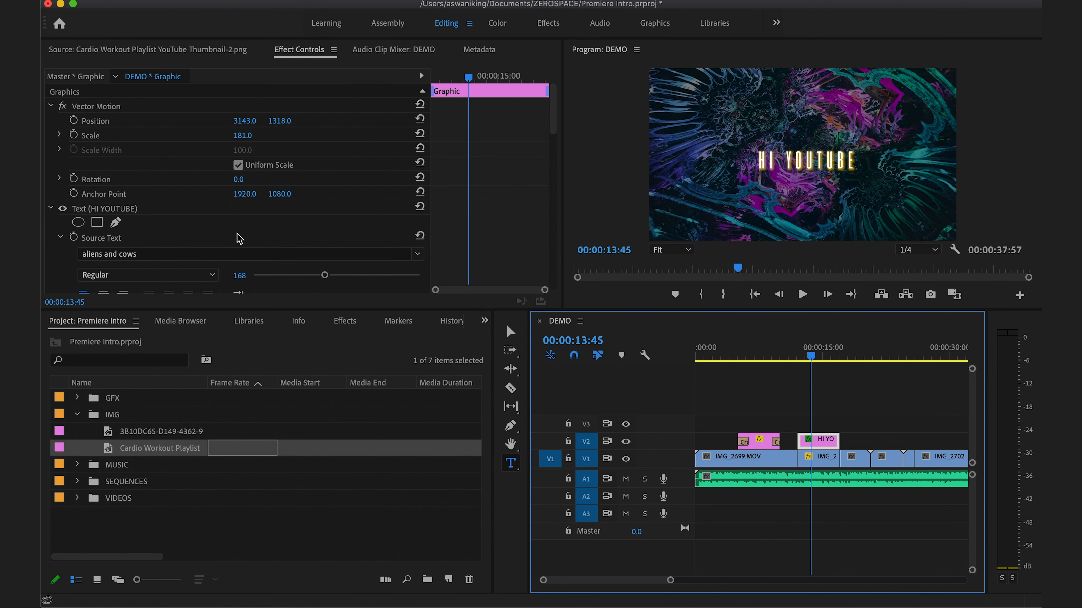
# Enable a stroke on the HI YOUTUBE text and set its colour to black, 000000.
pyautogui.scroll(-8, 240, 238)
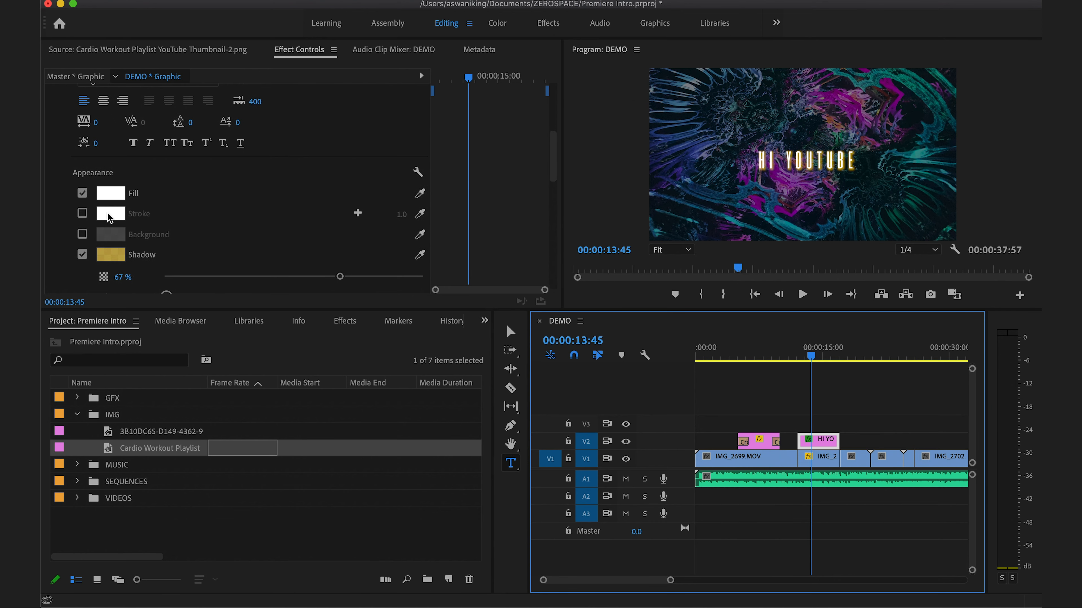
pyautogui.click(82, 212)
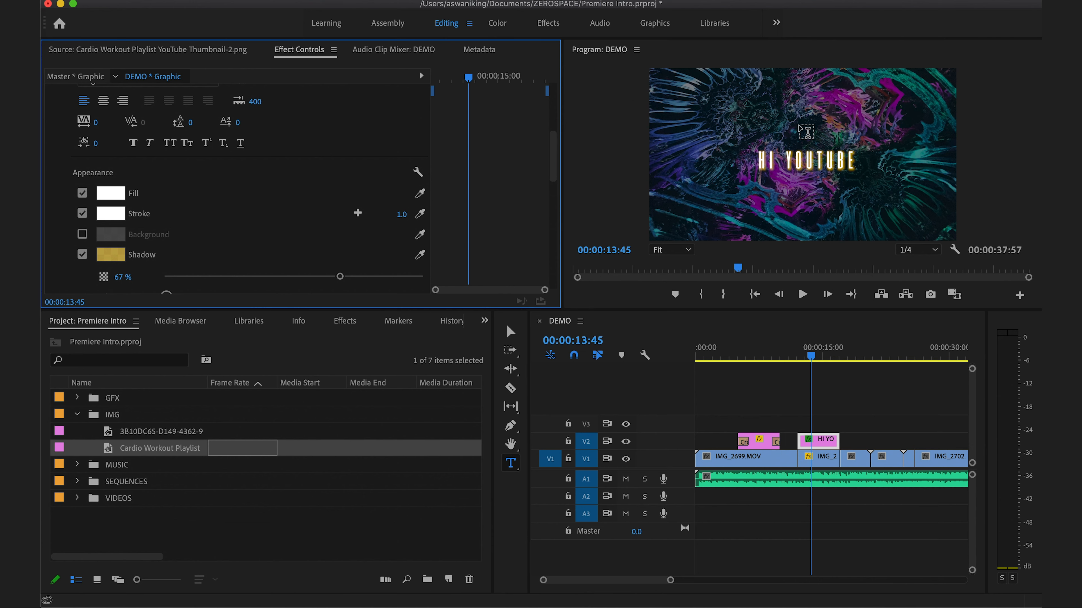
pyautogui.click(676, 250)
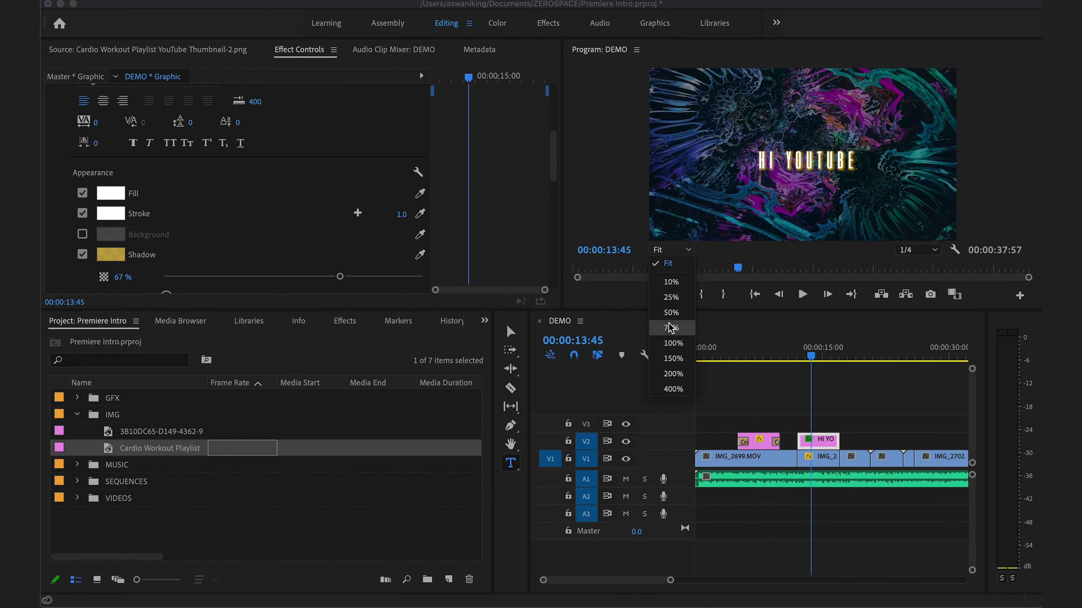
pyautogui.click(671, 313)
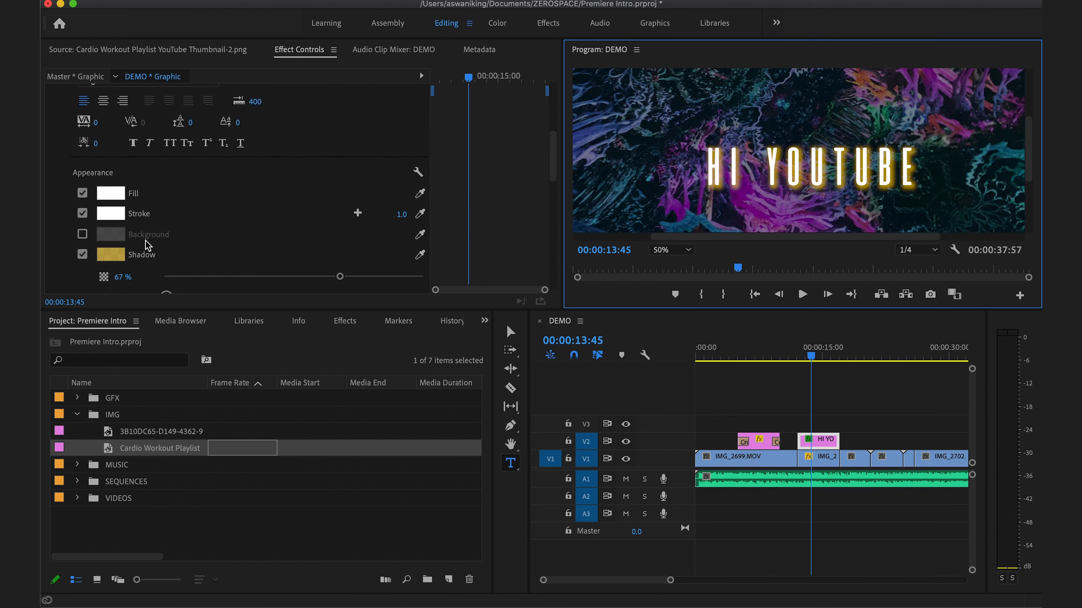
pyautogui.click(102, 216)
pyautogui.click(387, 232)
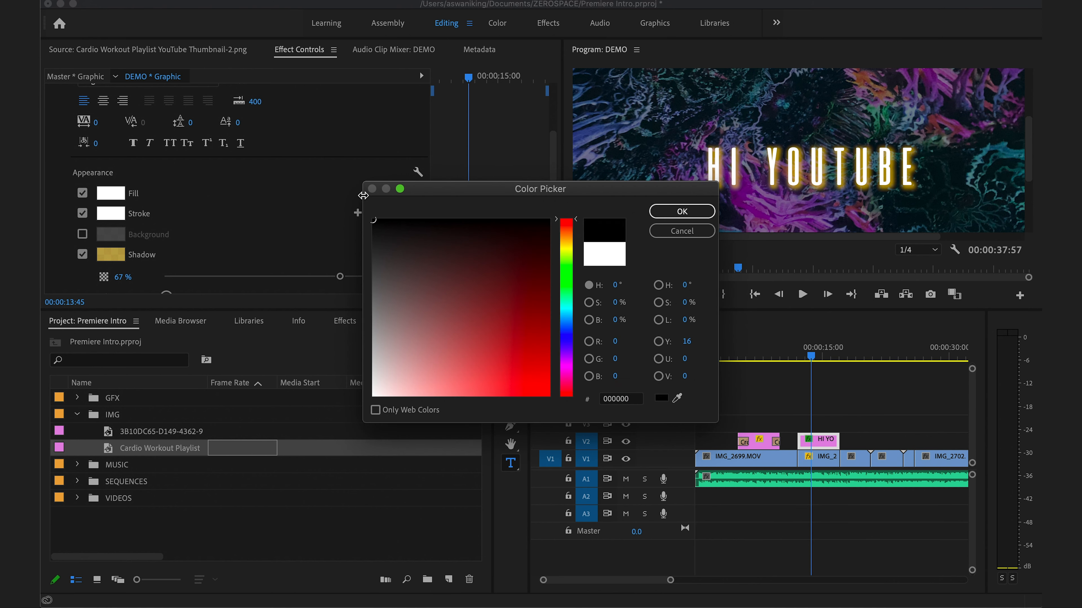
pyautogui.click(697, 212)
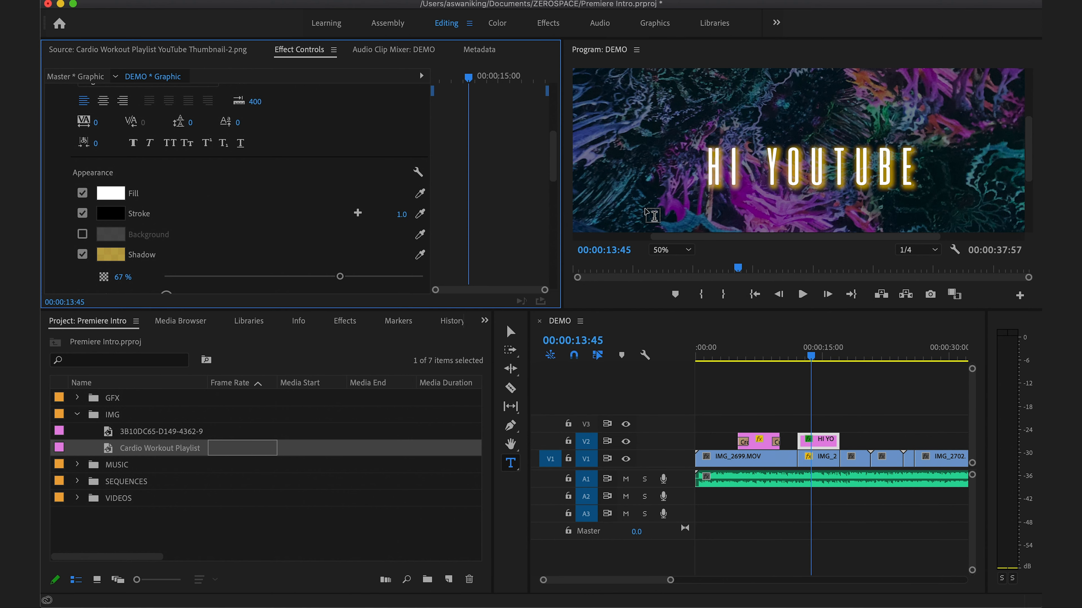
# Set the text's stroke width to 3 and then 4, checking it at 75% preview magnification before returning to Fit.
pyautogui.click(677, 250)
pyautogui.click(672, 328)
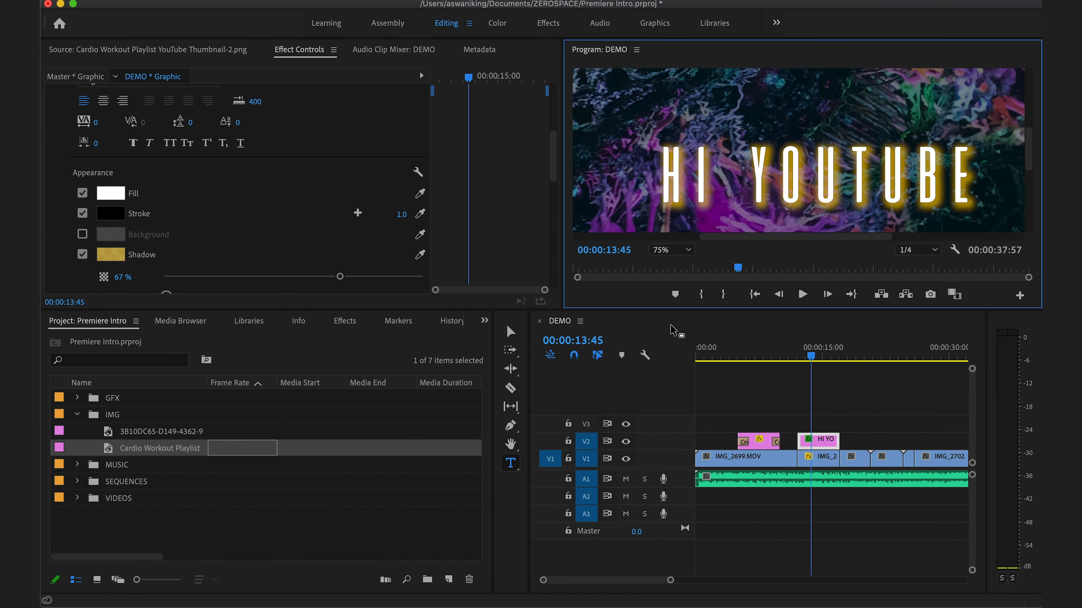
pyautogui.click(402, 215)
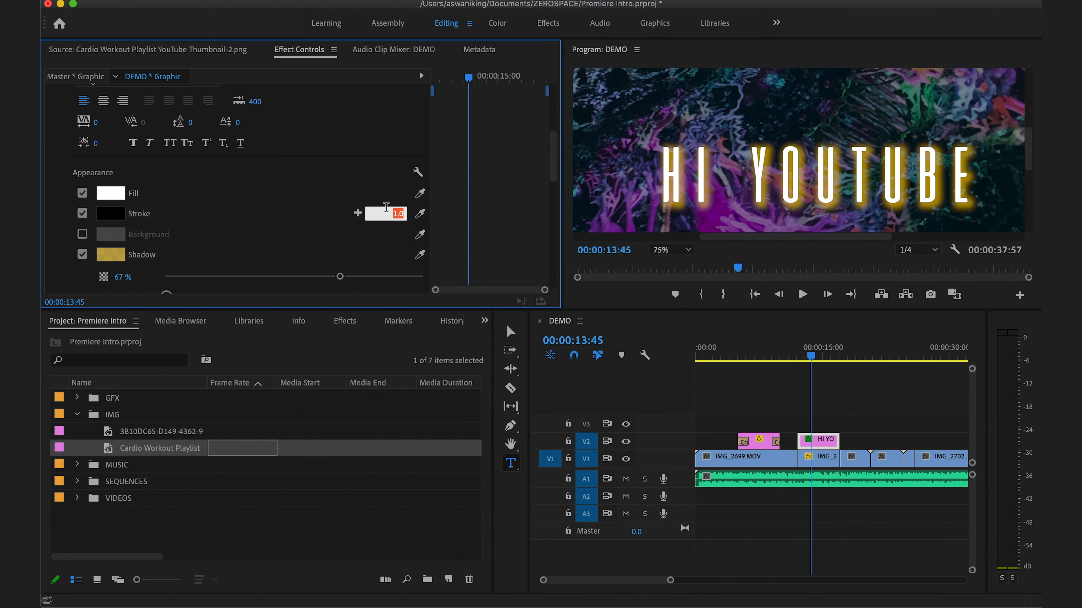
pyautogui.write('3')
pyautogui.press('Return')
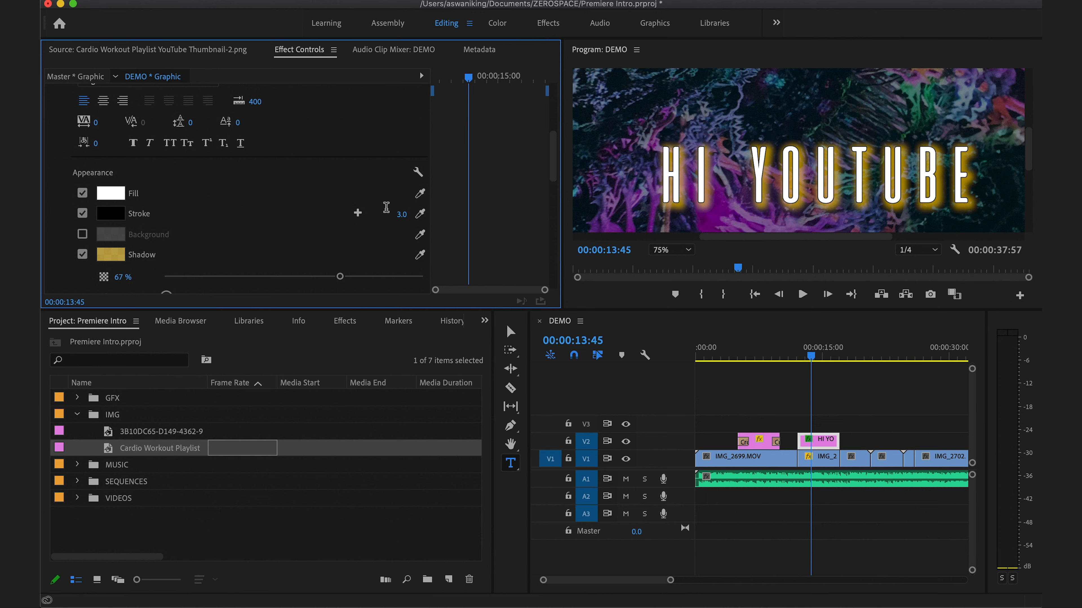
pyautogui.click(386, 209)
pyautogui.write('4')
pyautogui.press('Return')
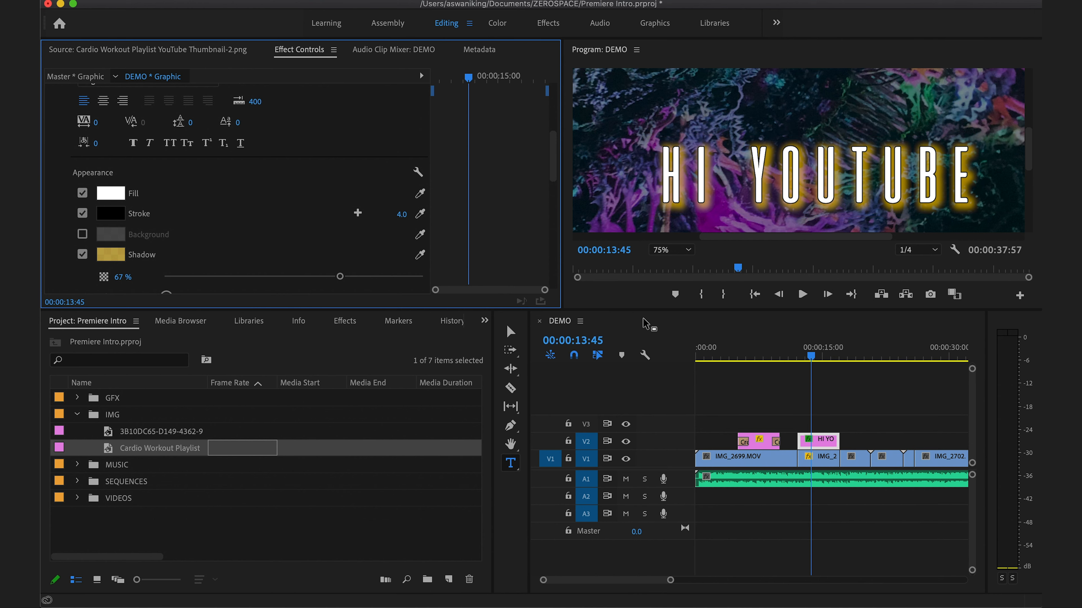
pyautogui.click(671, 249)
pyautogui.click(671, 271)
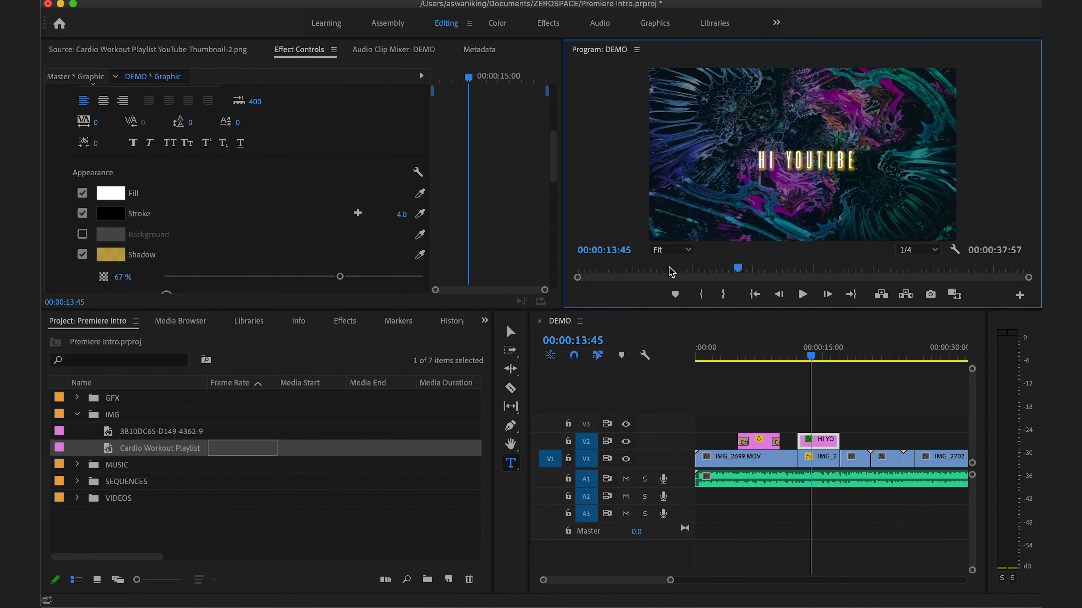
# Enable a background behind the HI YOUTUBE text and set its colour to teal 70C0B2.
pyautogui.click(82, 233)
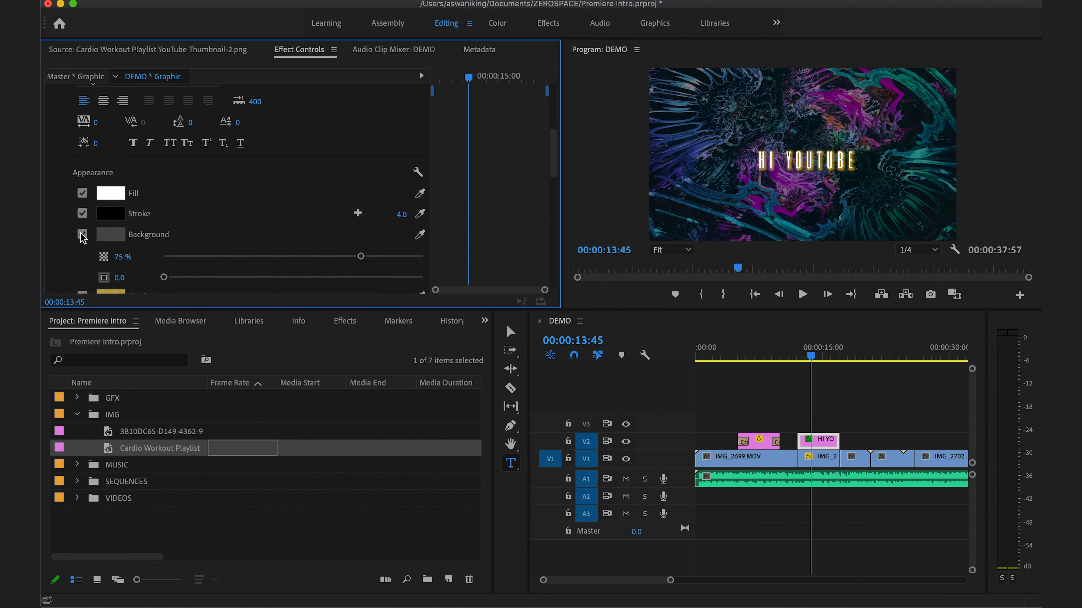
pyautogui.scroll(-3, 179, 234)
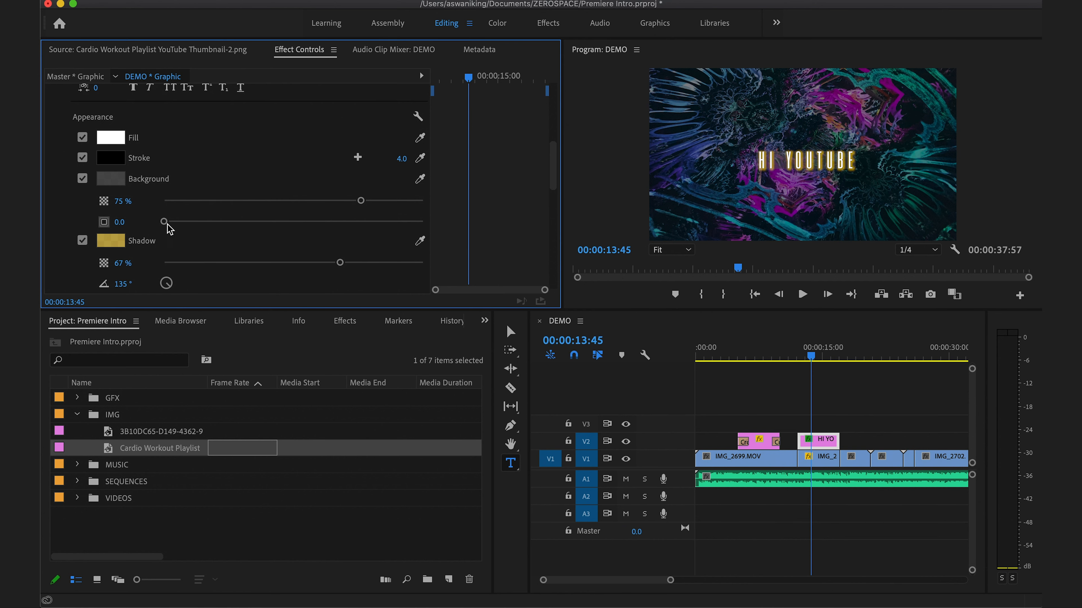
pyautogui.click(122, 188)
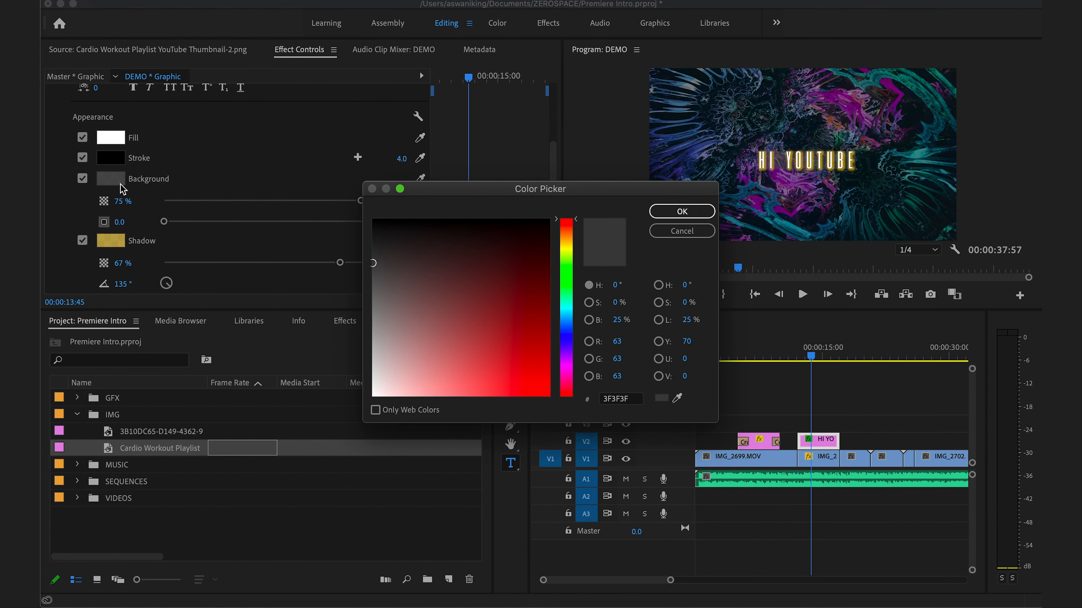
pyautogui.click(566, 305)
pyautogui.click(446, 352)
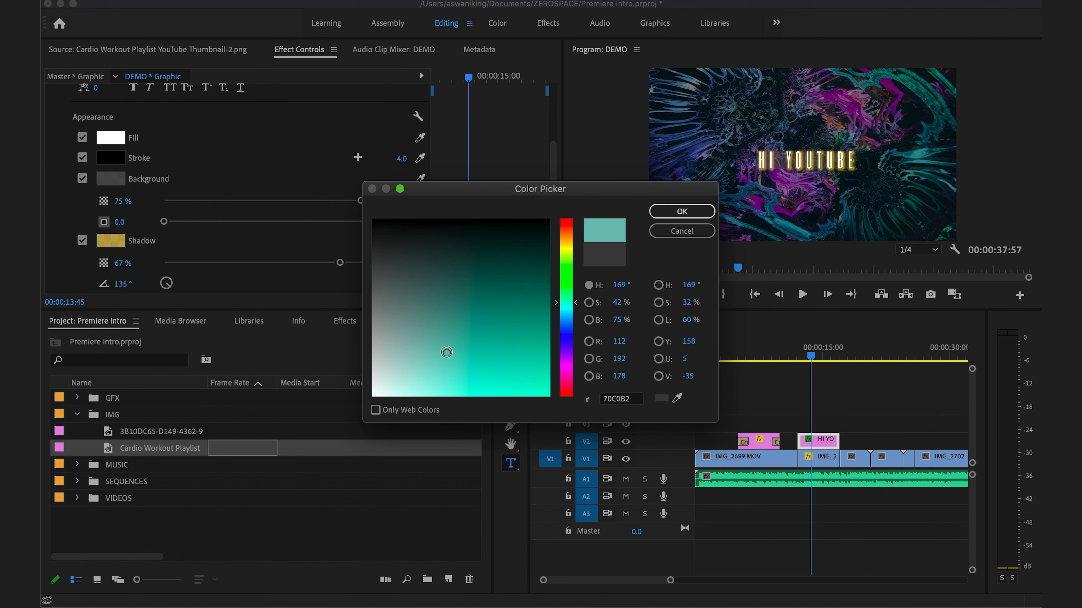
pyautogui.click(682, 211)
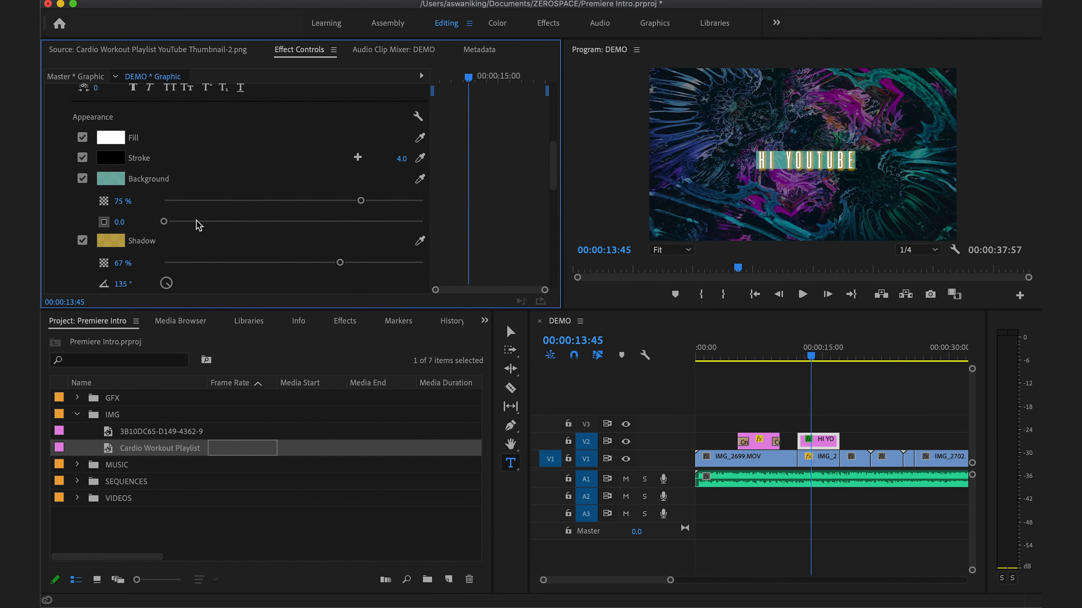
# Set the text background's size to 41.8 and adjust its opacity to a semi-transparent level.
pyautogui.moveTo(198, 222); pyautogui.dragTo(304, 206)
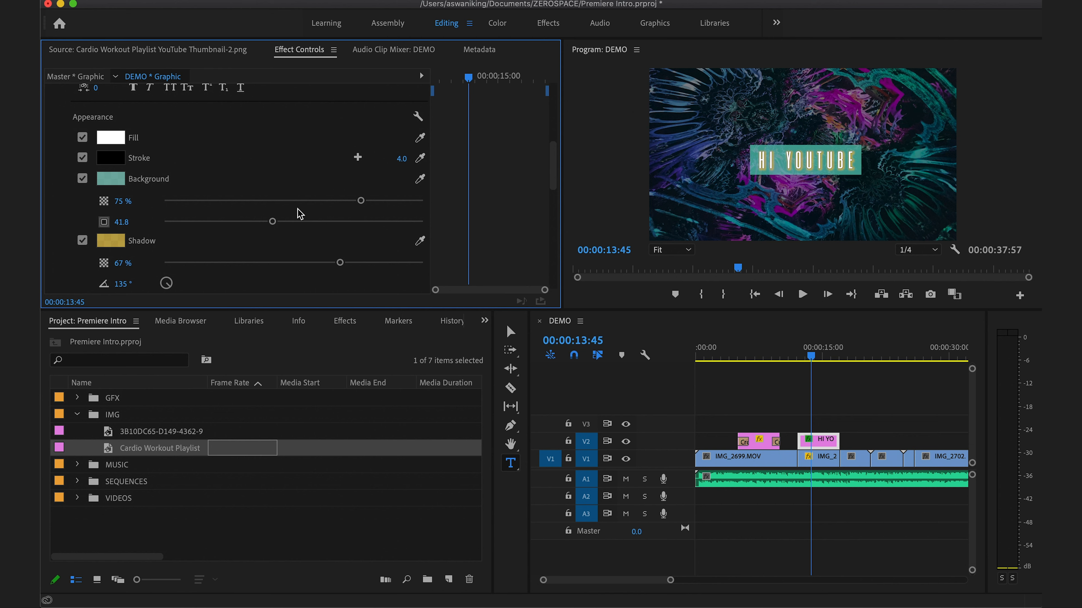
pyautogui.click(328, 204)
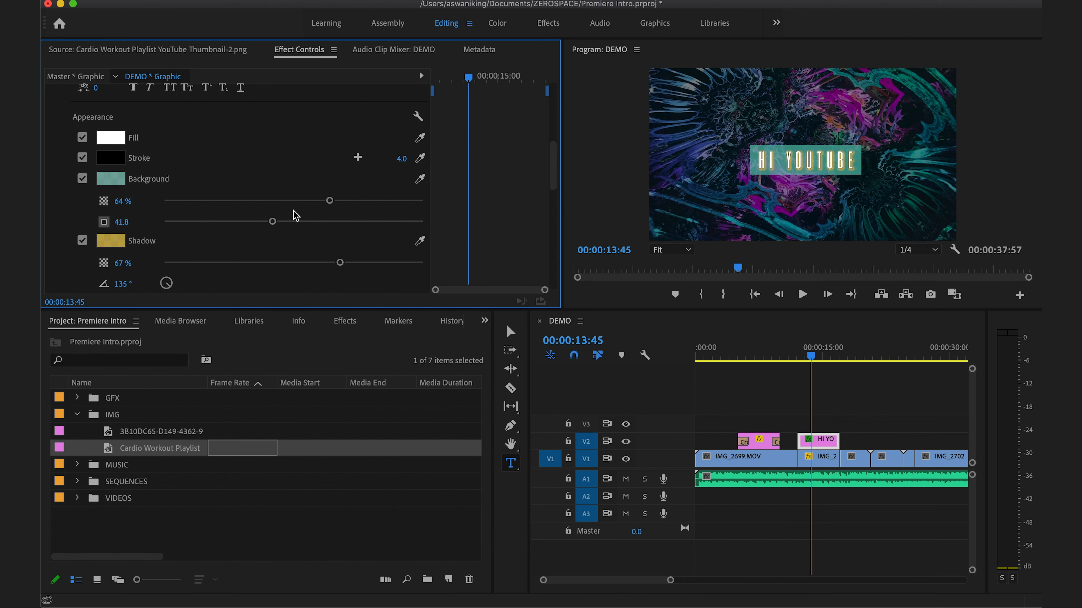
pyautogui.click(266, 204)
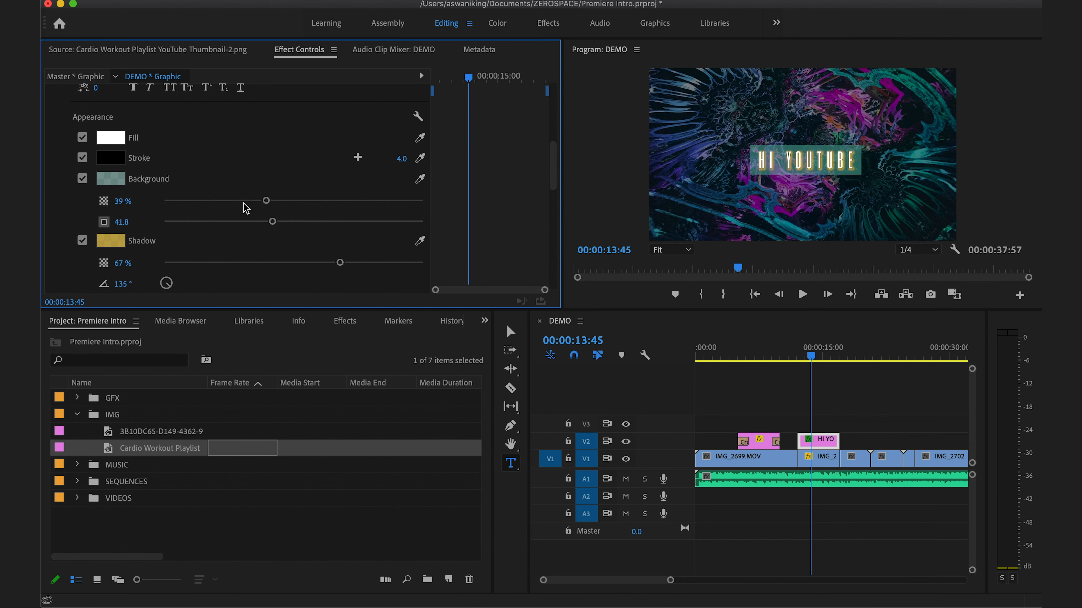
pyautogui.click(399, 204)
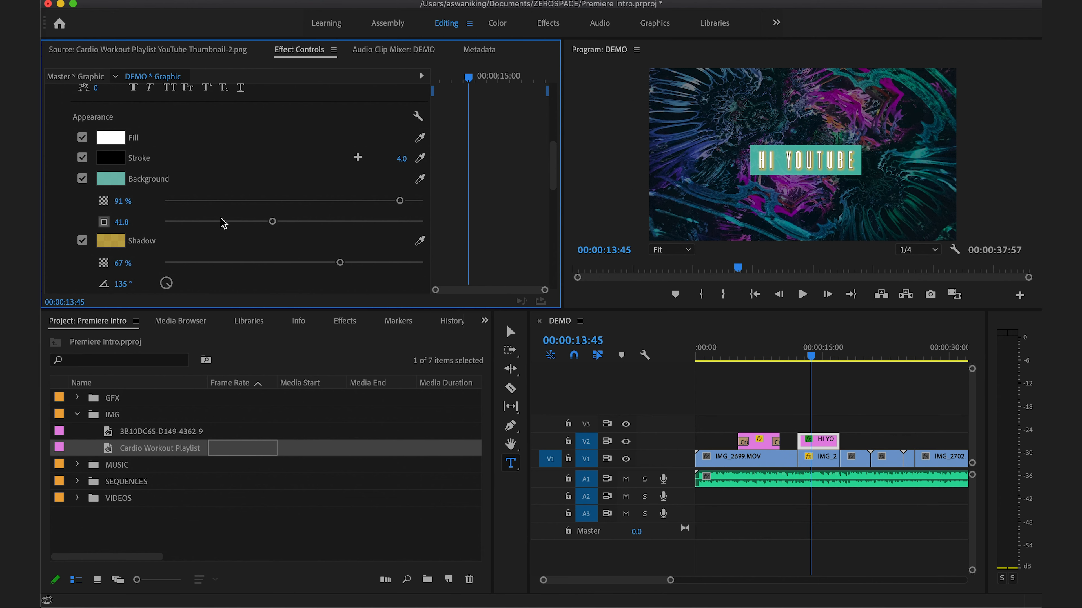
pyautogui.moveTo(399, 205); pyautogui.dragTo(361, 204)
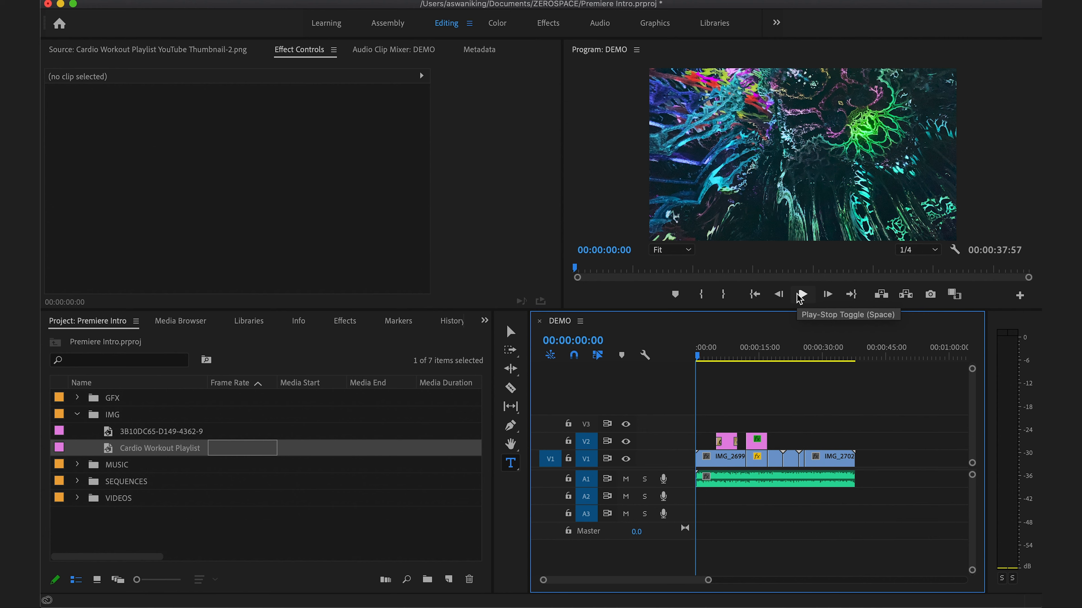
# Play the DEMO sequence from the start and replay the section leading into the HI YOUTUBE title.
pyautogui.click(800, 295)
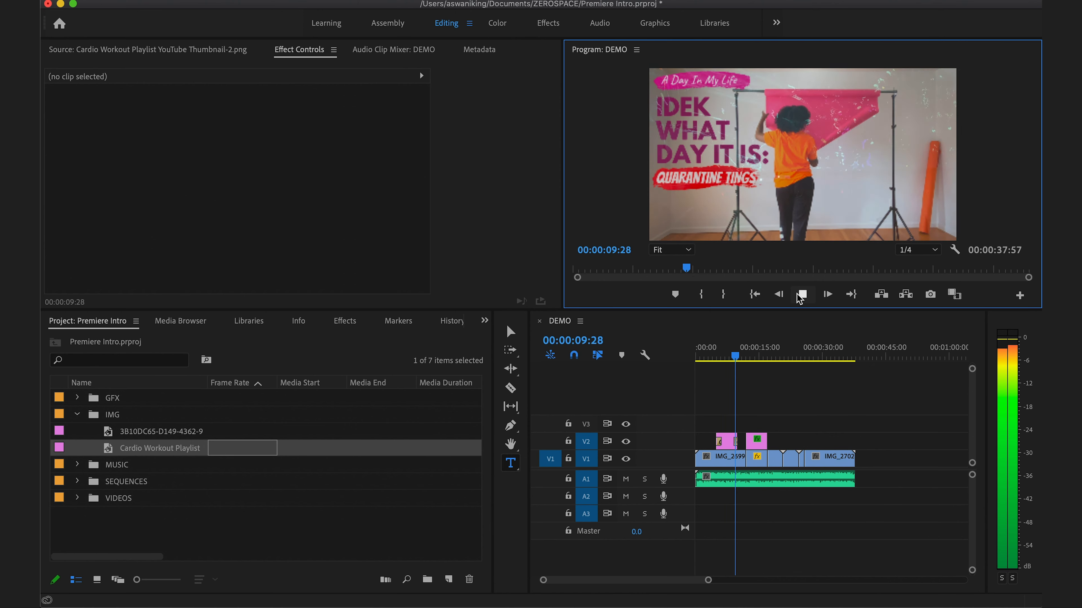
pyautogui.click(742, 354)
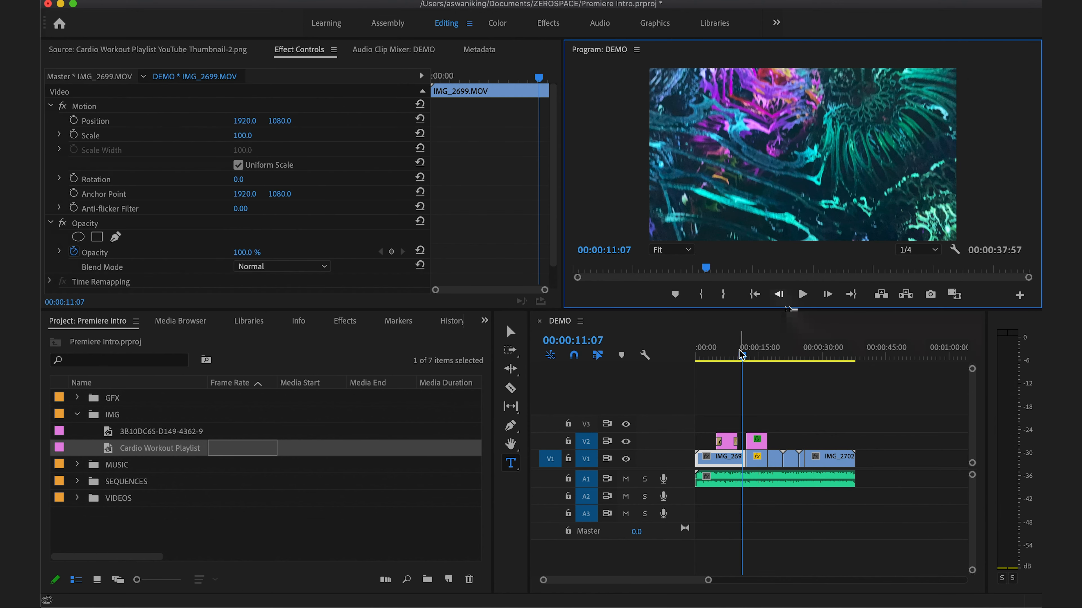
pyautogui.moveTo(742, 355)
pyautogui.mouseDown()
pyautogui.moveTo(715, 358)
pyautogui.moveTo(746, 374)
pyautogui.mouseUp()
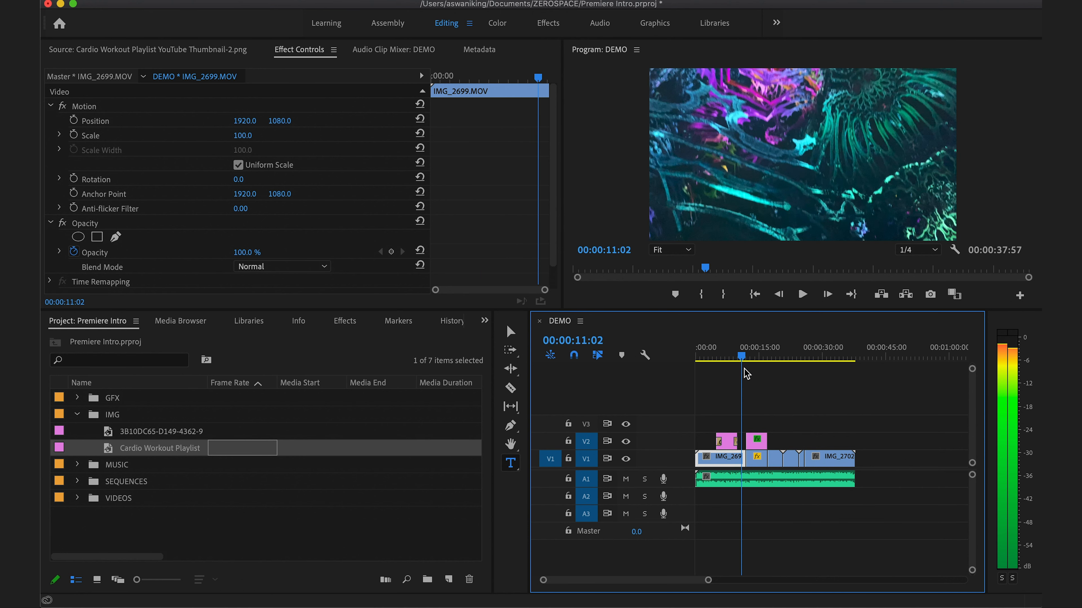
pyautogui.press('space')
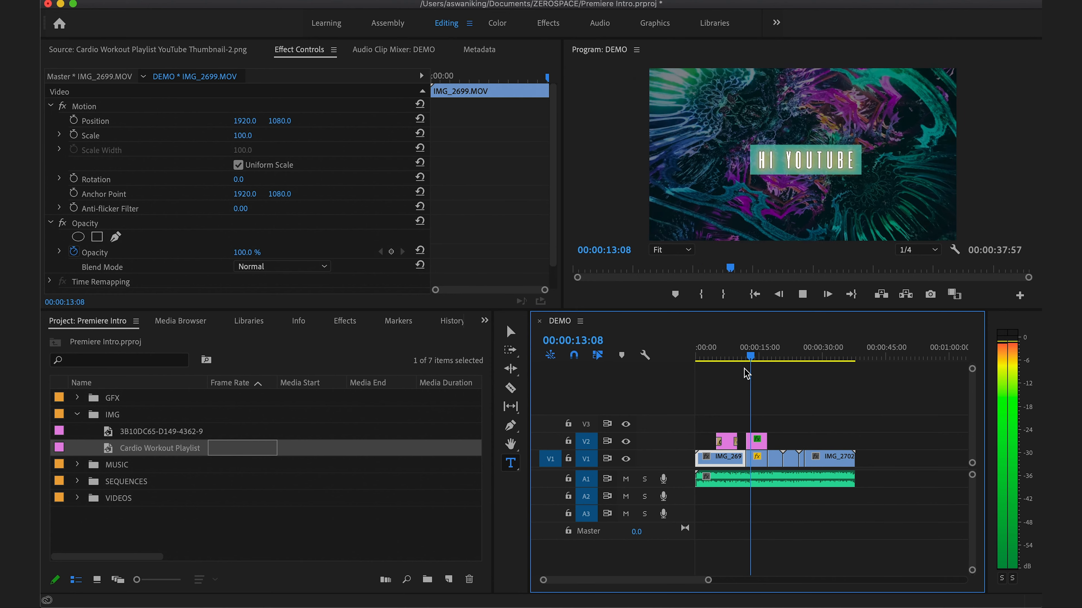
pyautogui.press('space')
# Apply the default dissolve to both ends of the HI YOUTUBE title clip and check its fade-in.
pyautogui.click(745, 358)
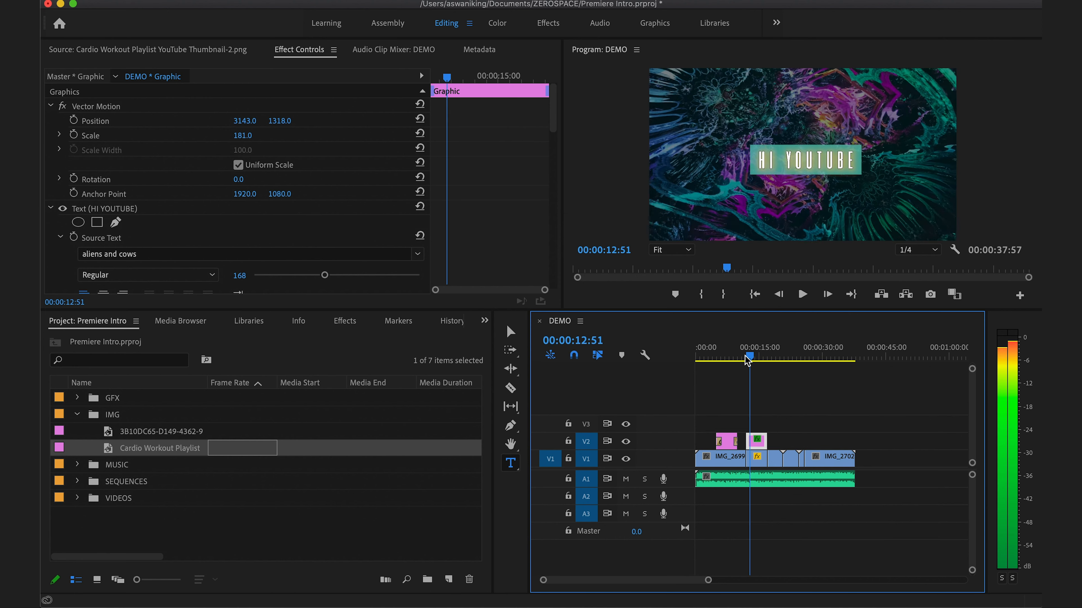
pyautogui.moveTo(742, 356); pyautogui.dragTo(744, 356)
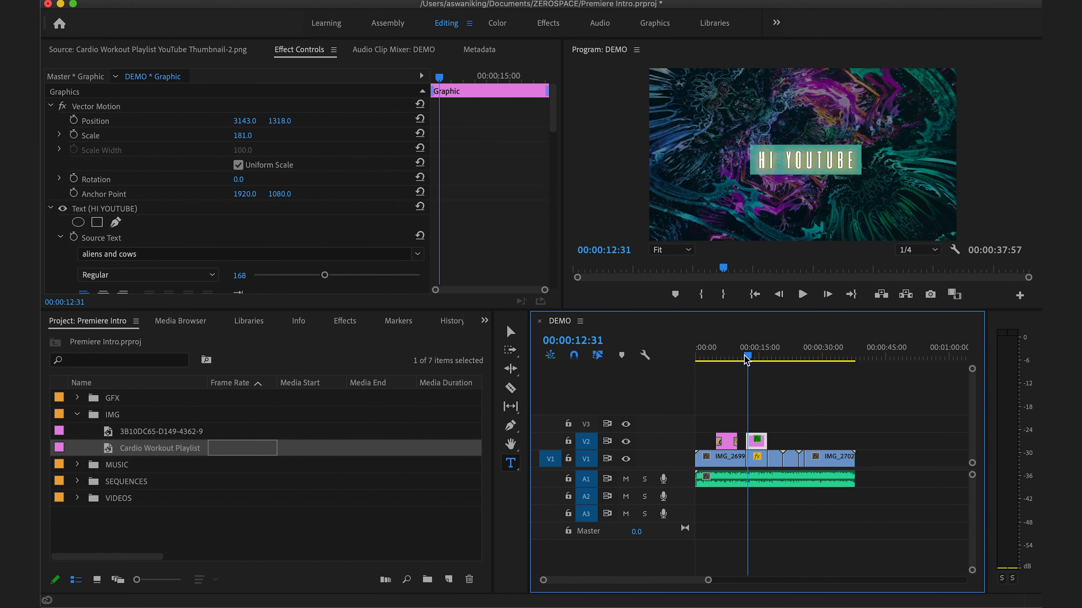
pyautogui.press('=')
pyautogui.press('=')
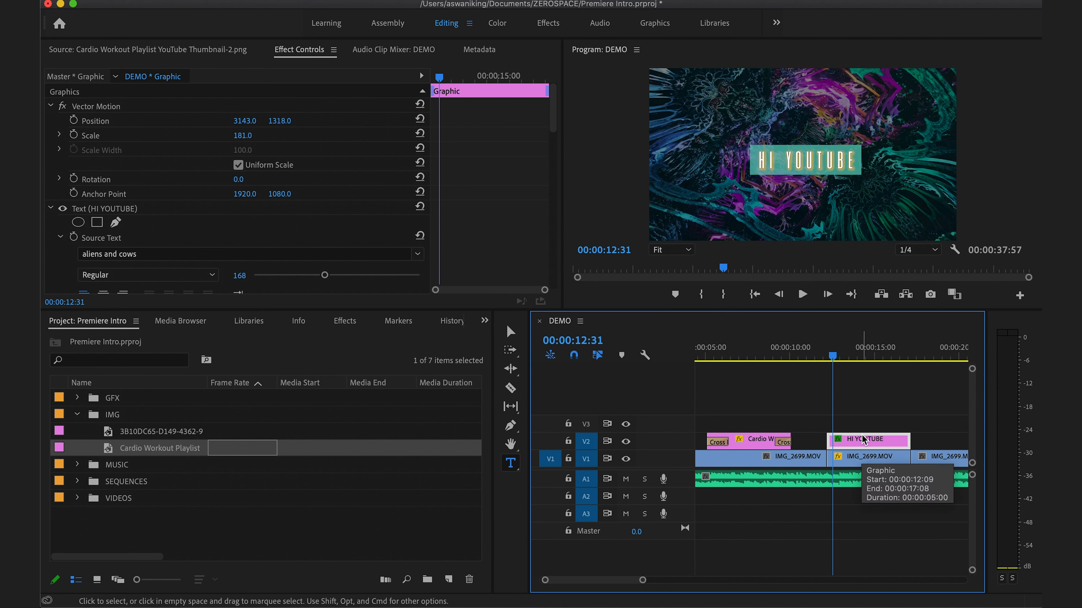
pyautogui.press('shift')
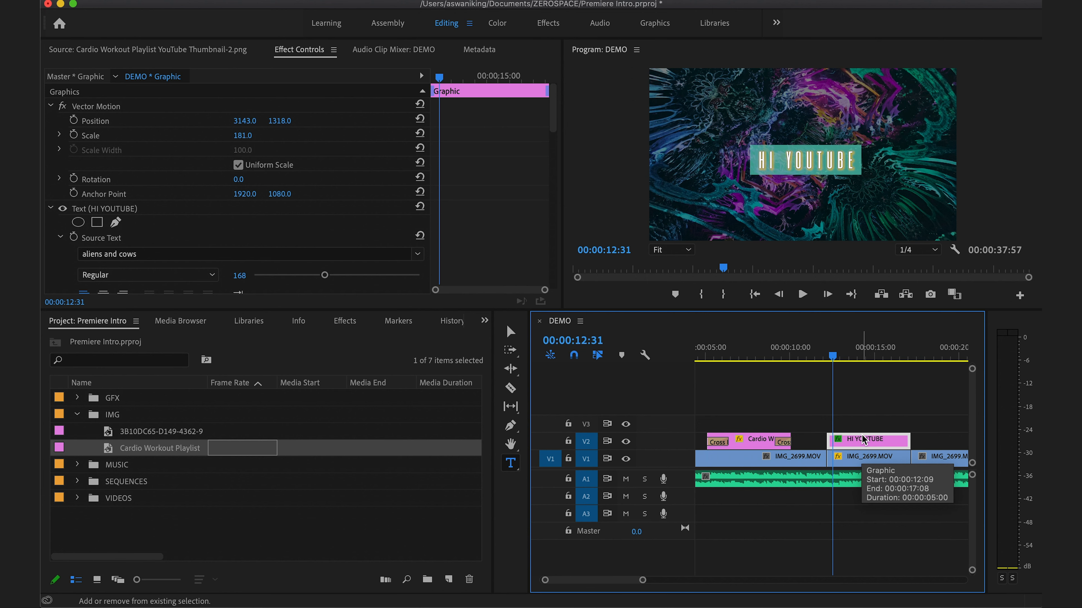
pyautogui.hotkey('shift', 'd')
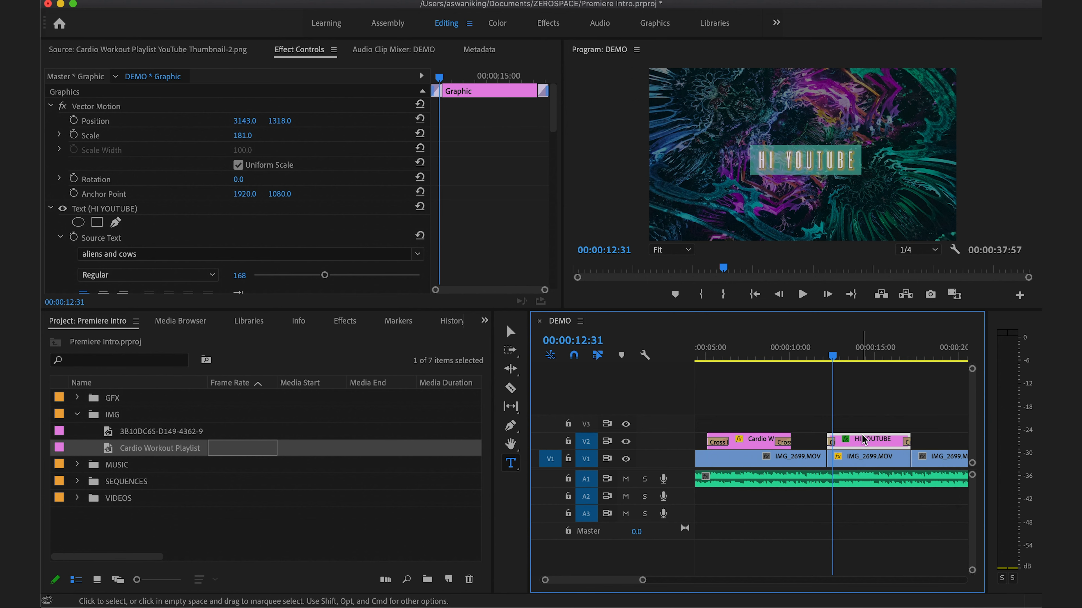
pyautogui.click(828, 356)
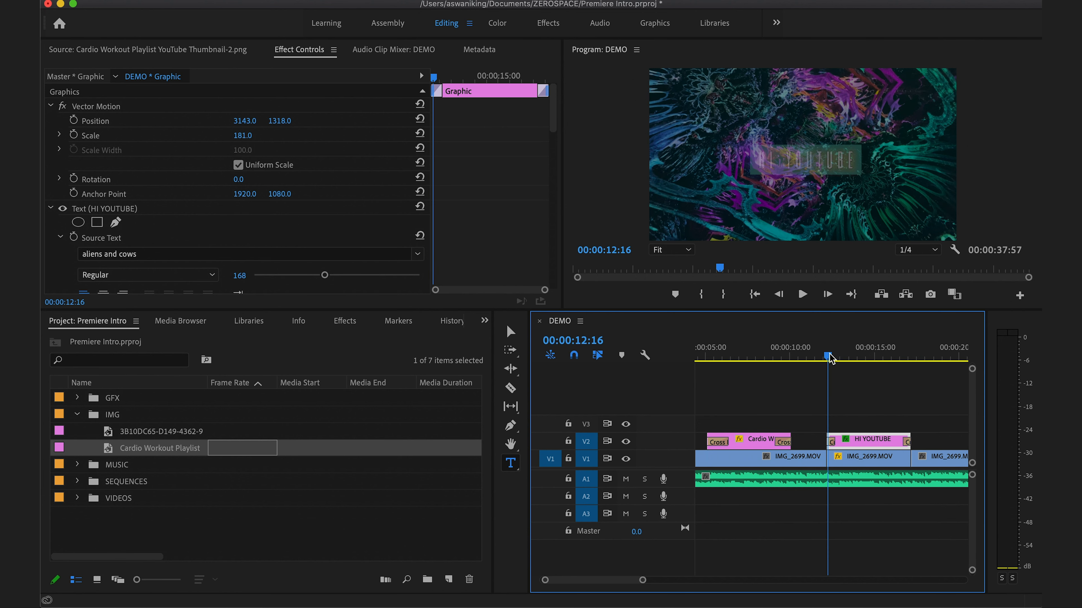
# Apply the default dissolve at the cut between the two IMG_2699.MOV clips beneath the title's start.
pyautogui.click(848, 457)
pyautogui.keyDown('shift'); pyautogui.click(814, 465); pyautogui.keyUp('shift')
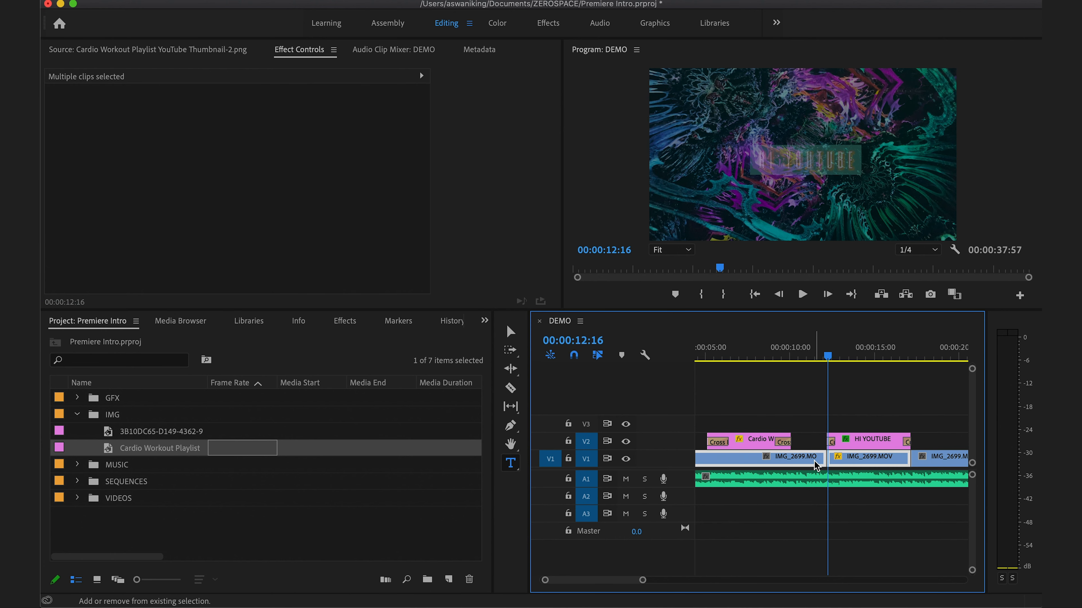
pyautogui.press('super+d')
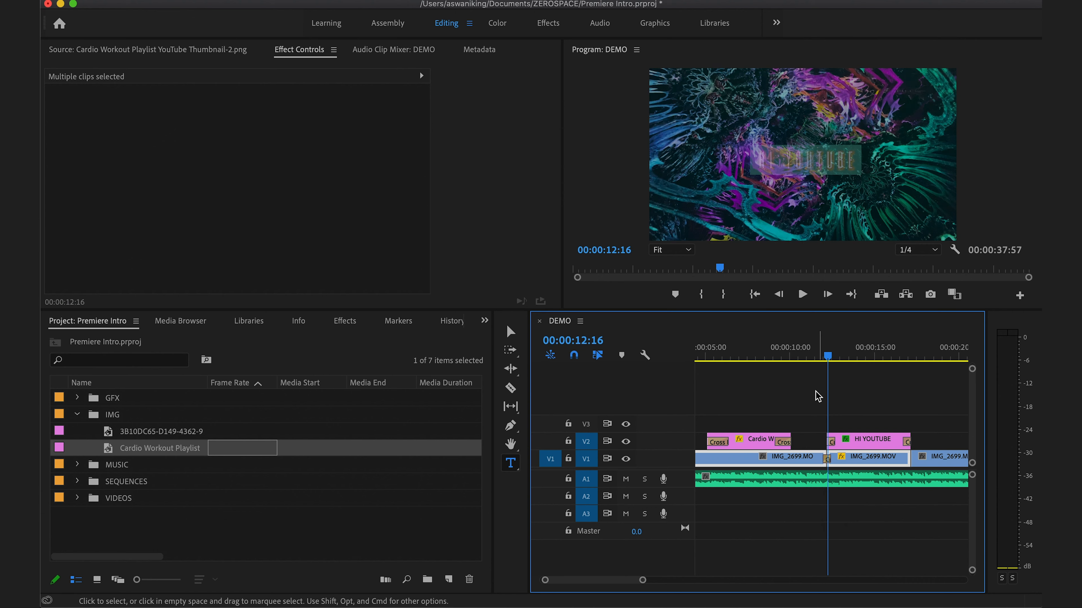
# Play the sequence from 00:00:11:27 to review the dissolves into the darkened clip and the title.
pyautogui.click(815, 356)
pyautogui.press('-')
pyautogui.press('-')
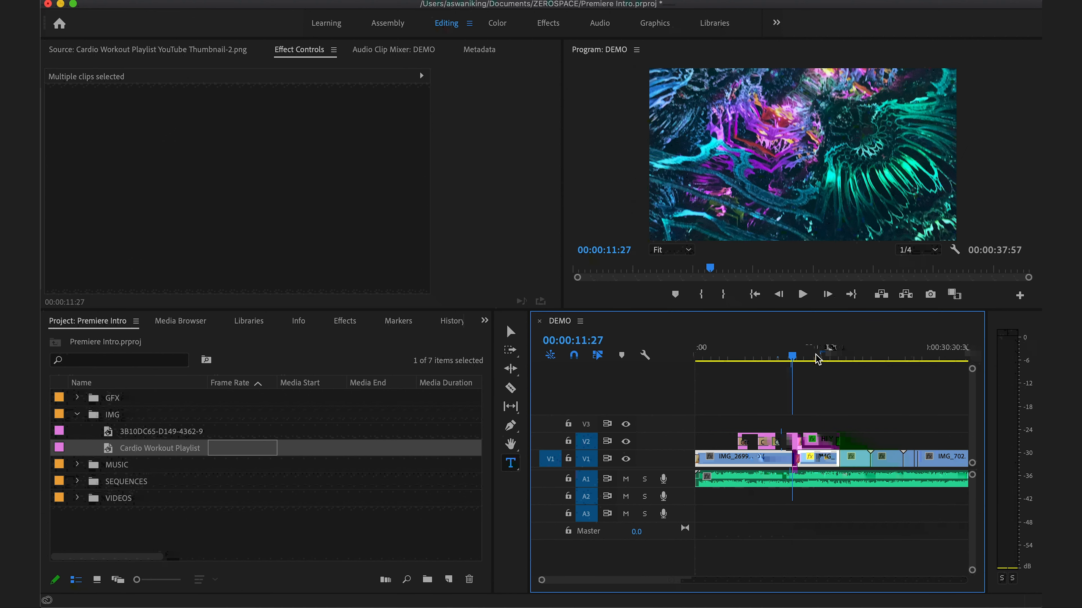
pyautogui.press('space')
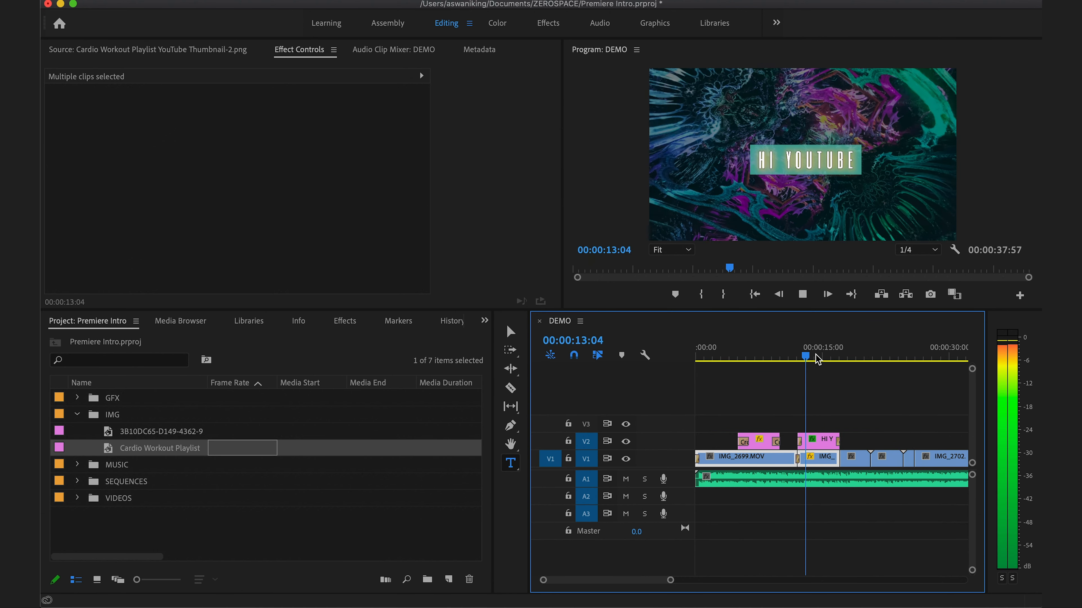